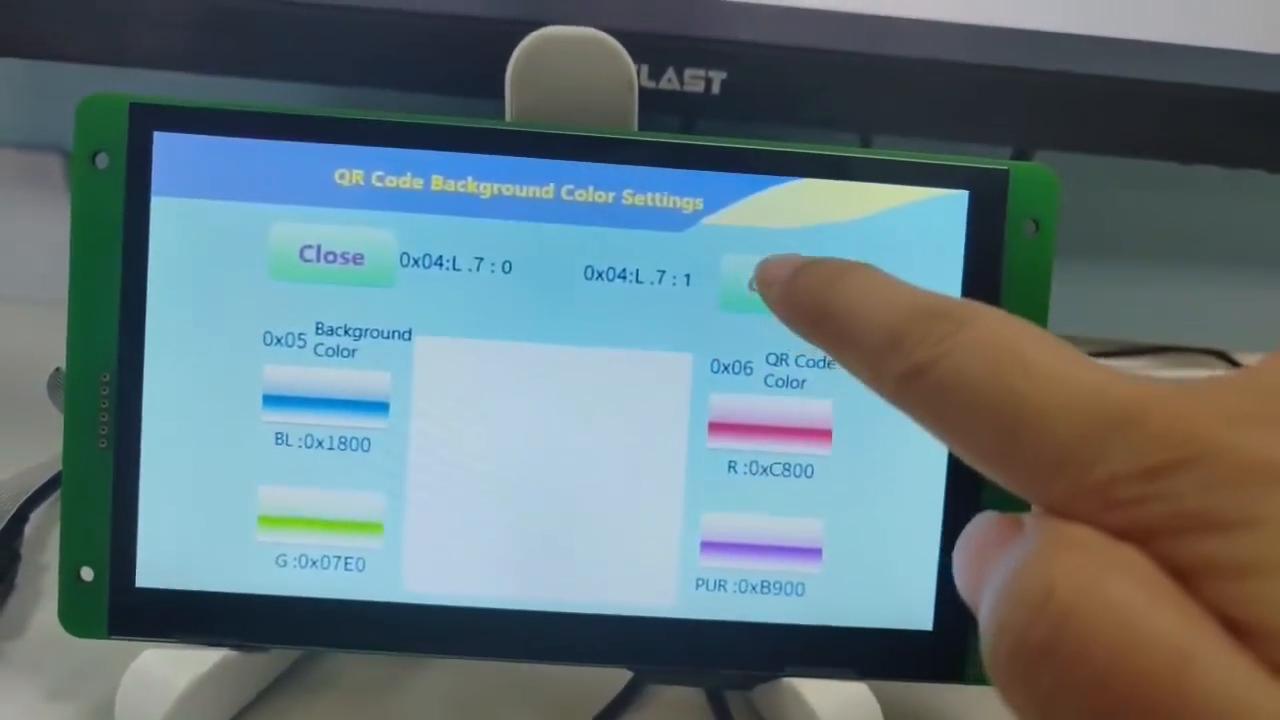
Show the QR code on the panel and set its code colour to purple.
left_click(777, 275)
left_click(779, 279)
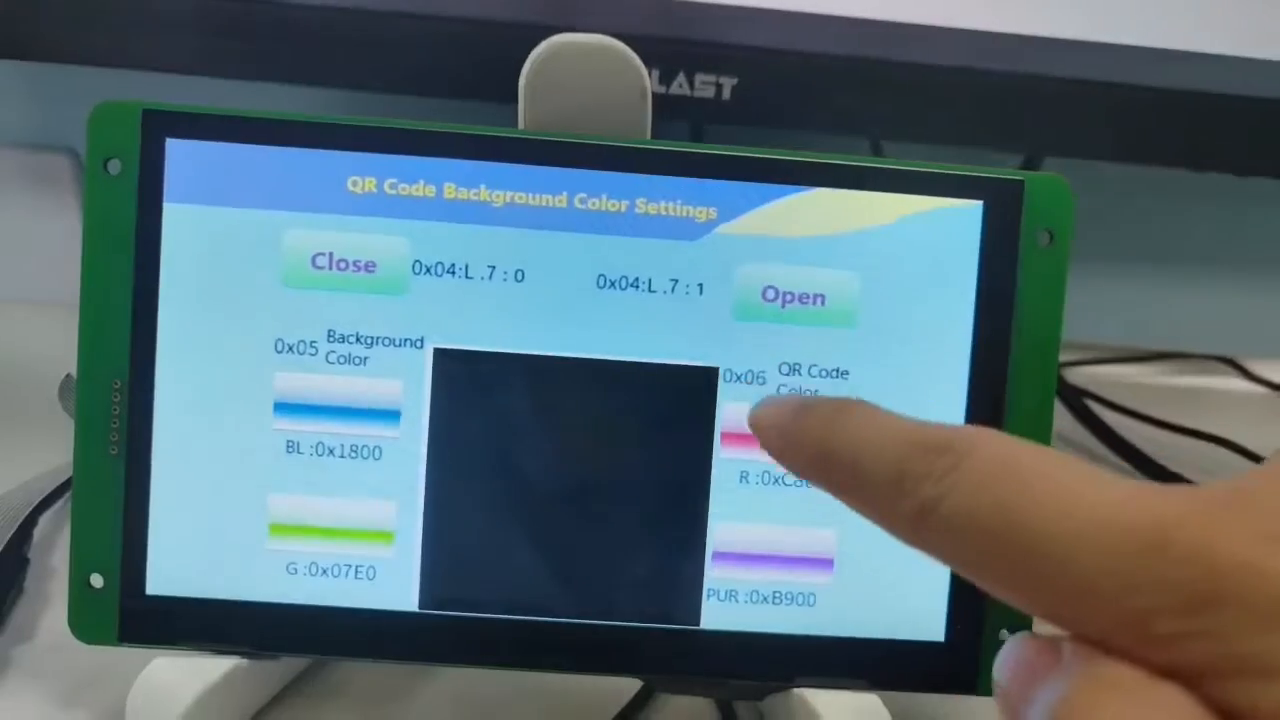
left_click(764, 542)
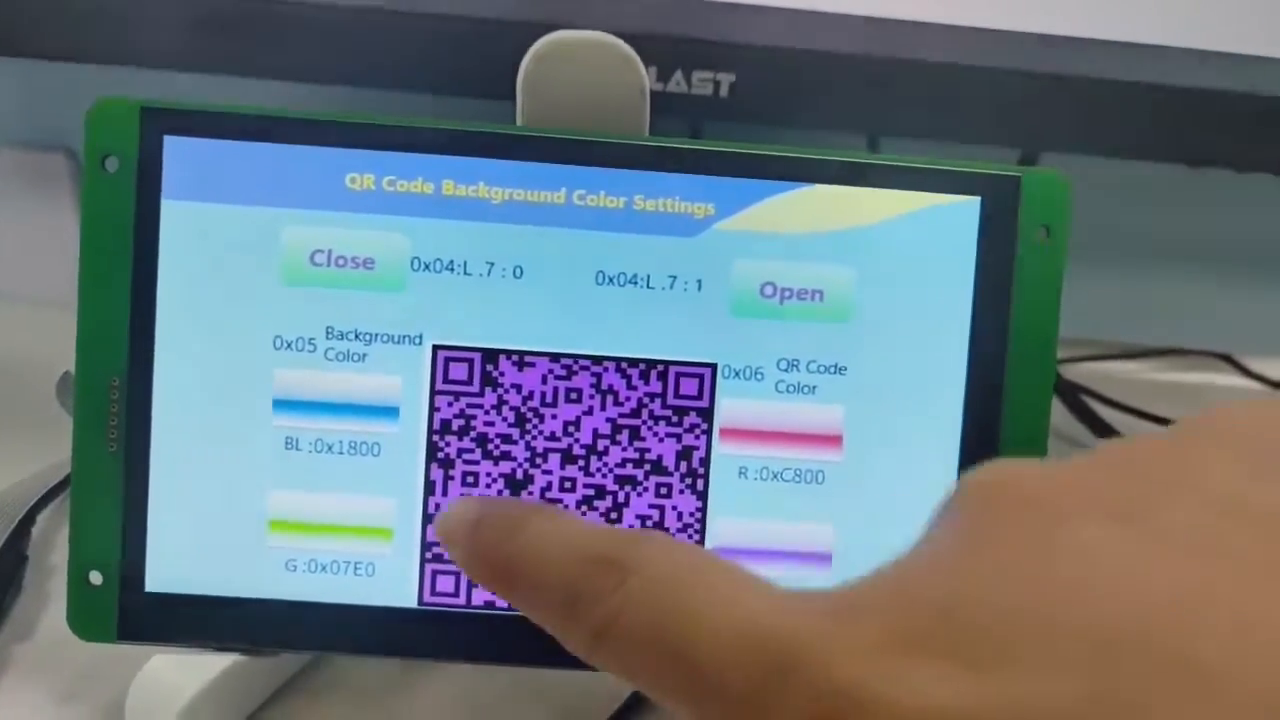
Switch the QR code background colour to blue and then to green.
left_click(340, 410)
left_click(335, 532)
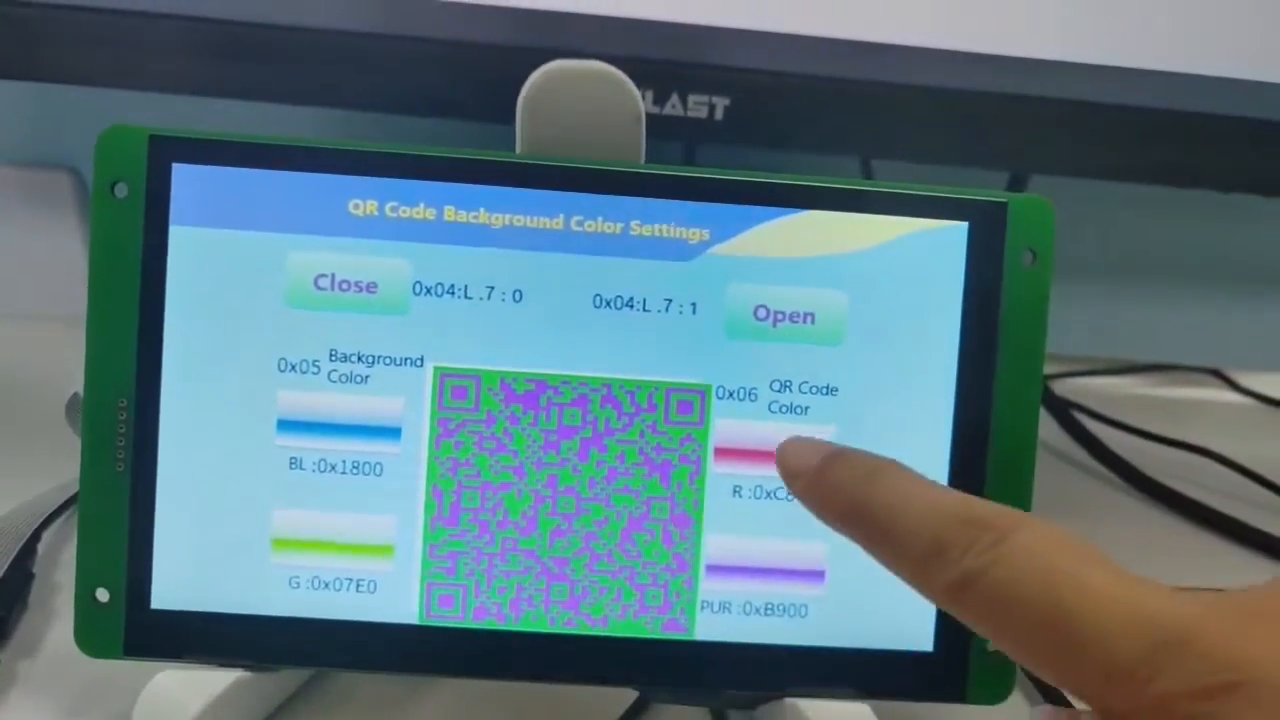
Set the QR code colour to red and then purple, and hide the QR code.
left_click(783, 457)
left_click(775, 568)
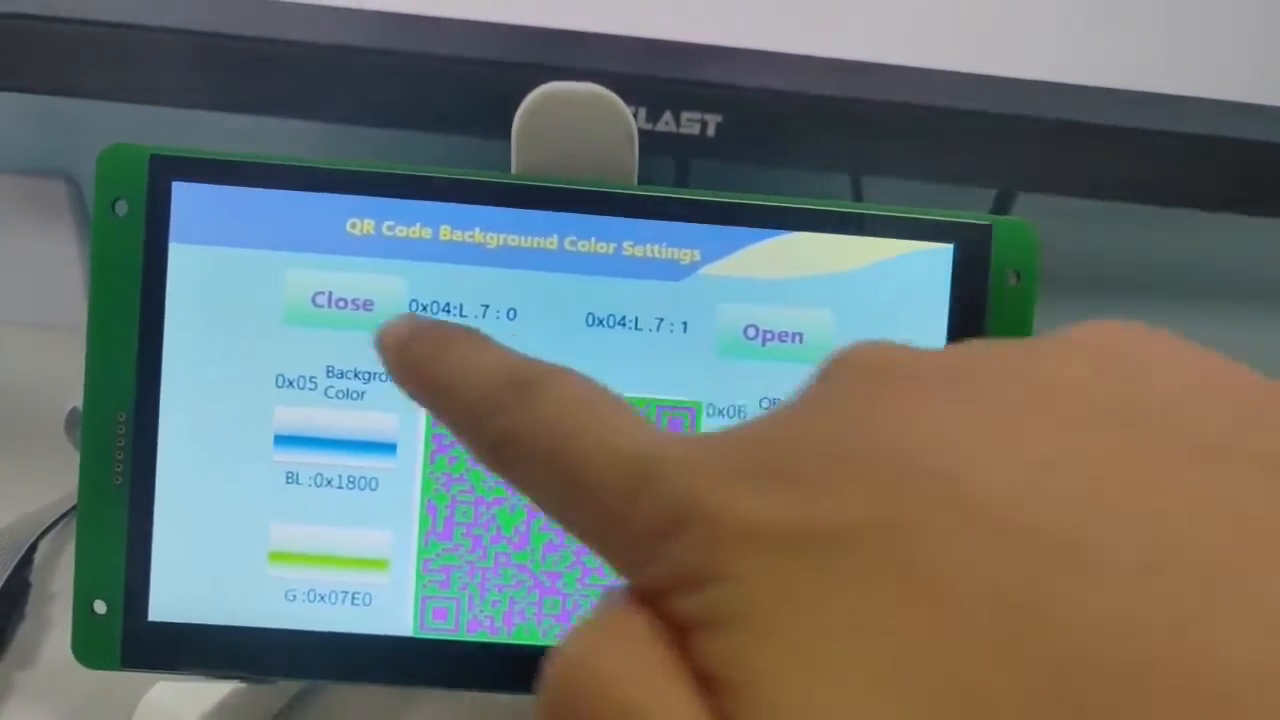
left_click(346, 292)
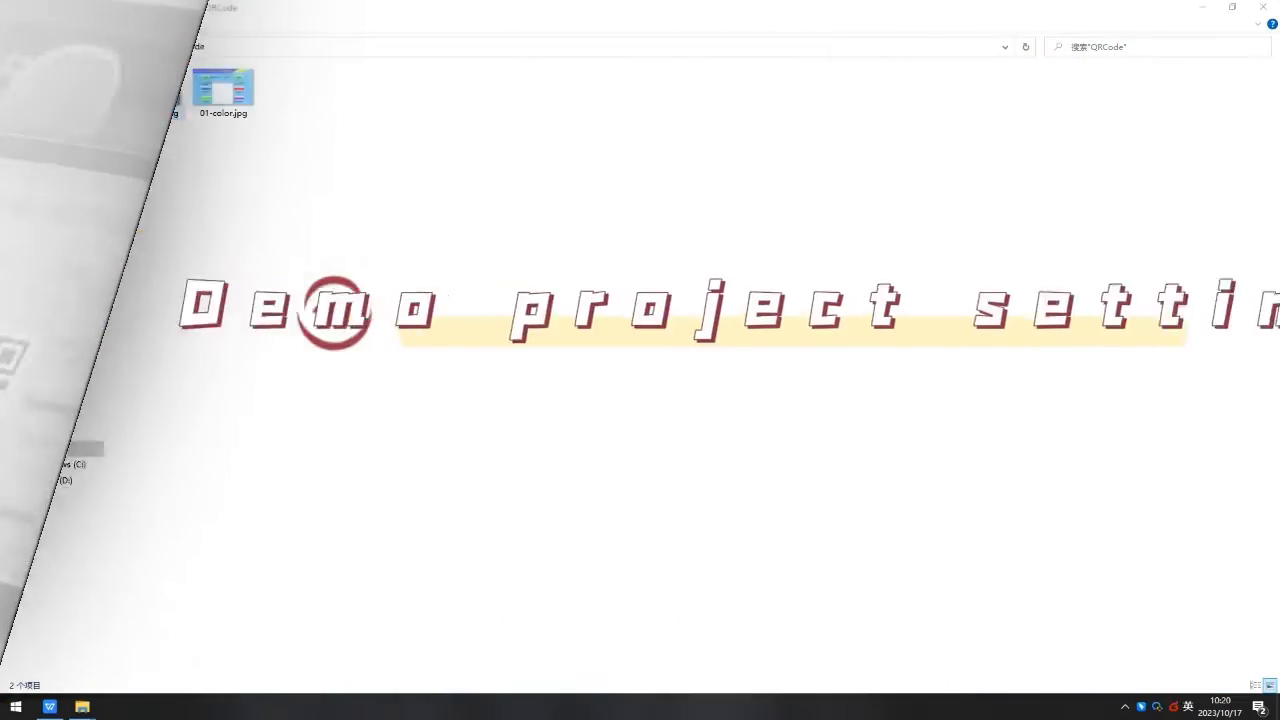
Preview the prepared background images 00-change.jpg and 01-color.jpg in the QRCode folder.
left_click(157, 100)
double_click(157, 100)
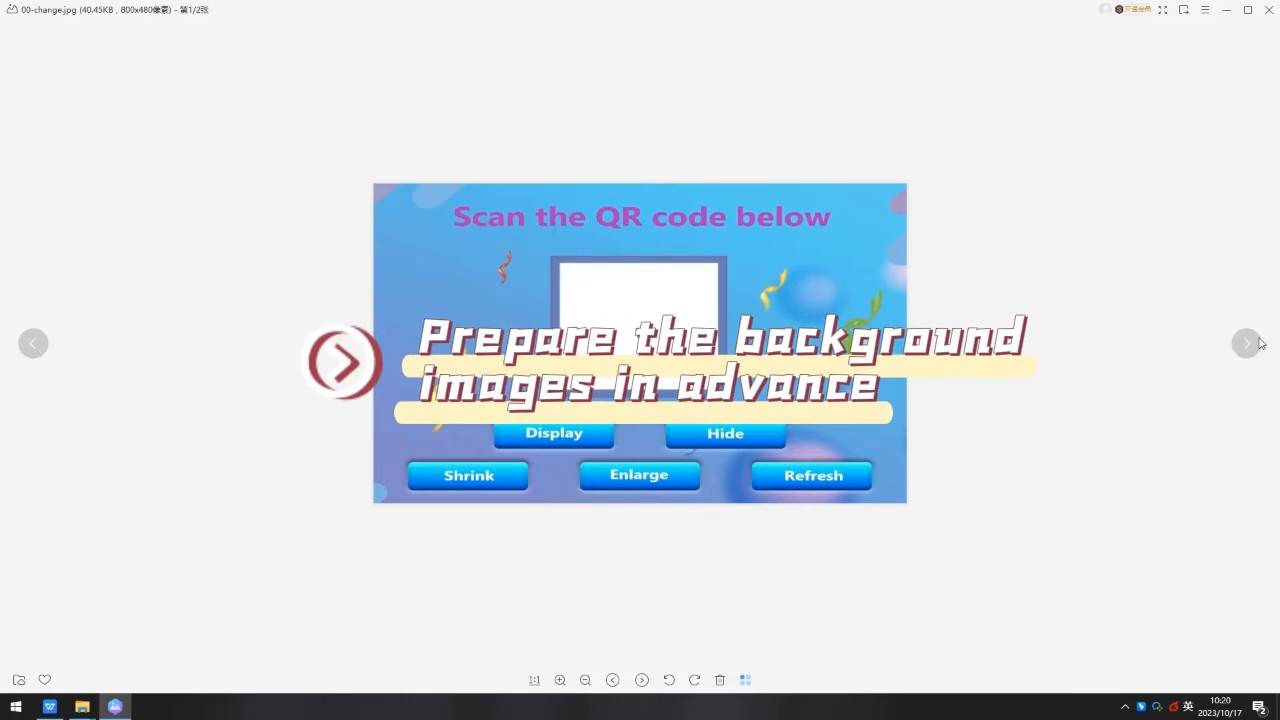
left_click(1246, 343)
left_click(1269, 9)
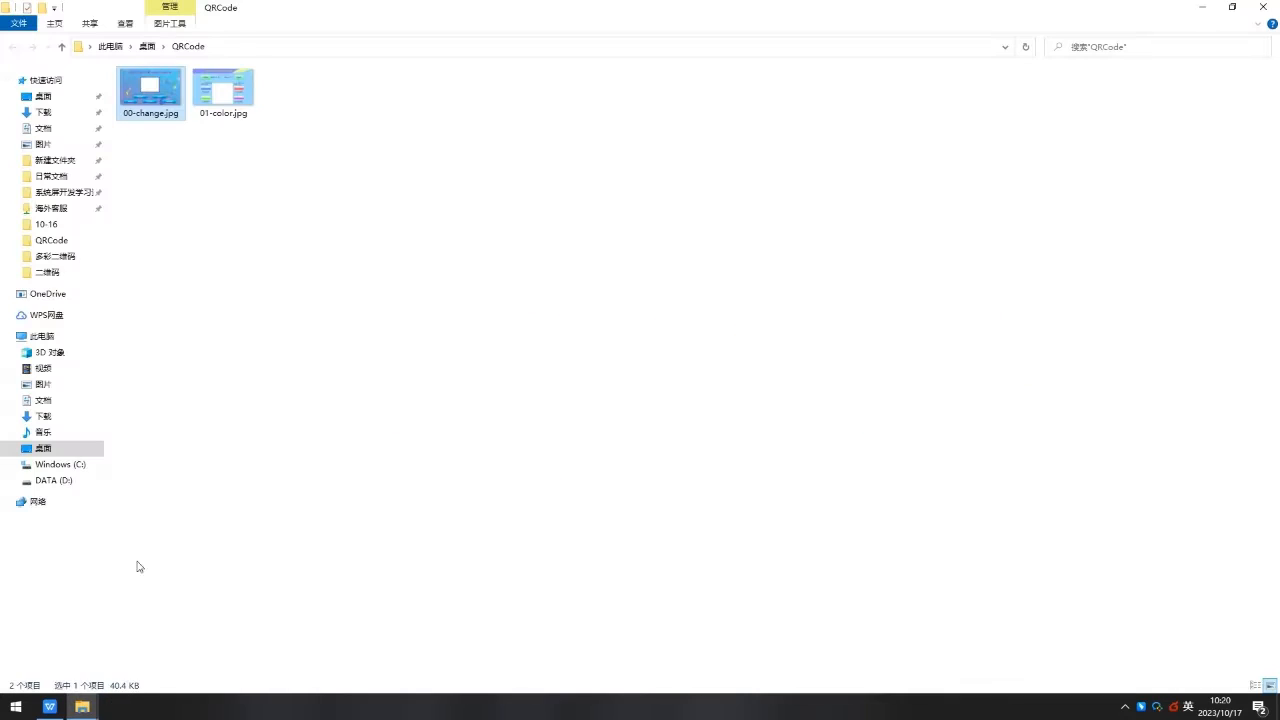
Launch the DGUS_V7.646 editor from its installation folder.
mouse_move(82, 706)
left_click(60, 673)
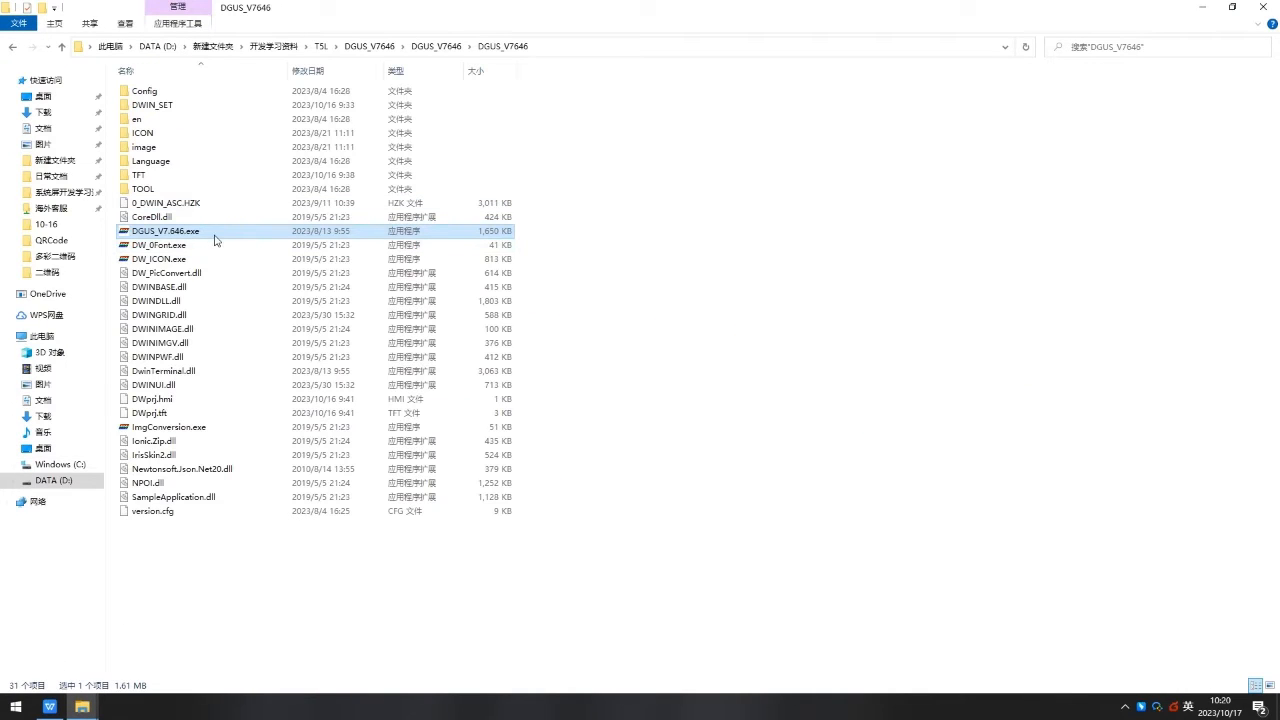
double_click(212, 237)
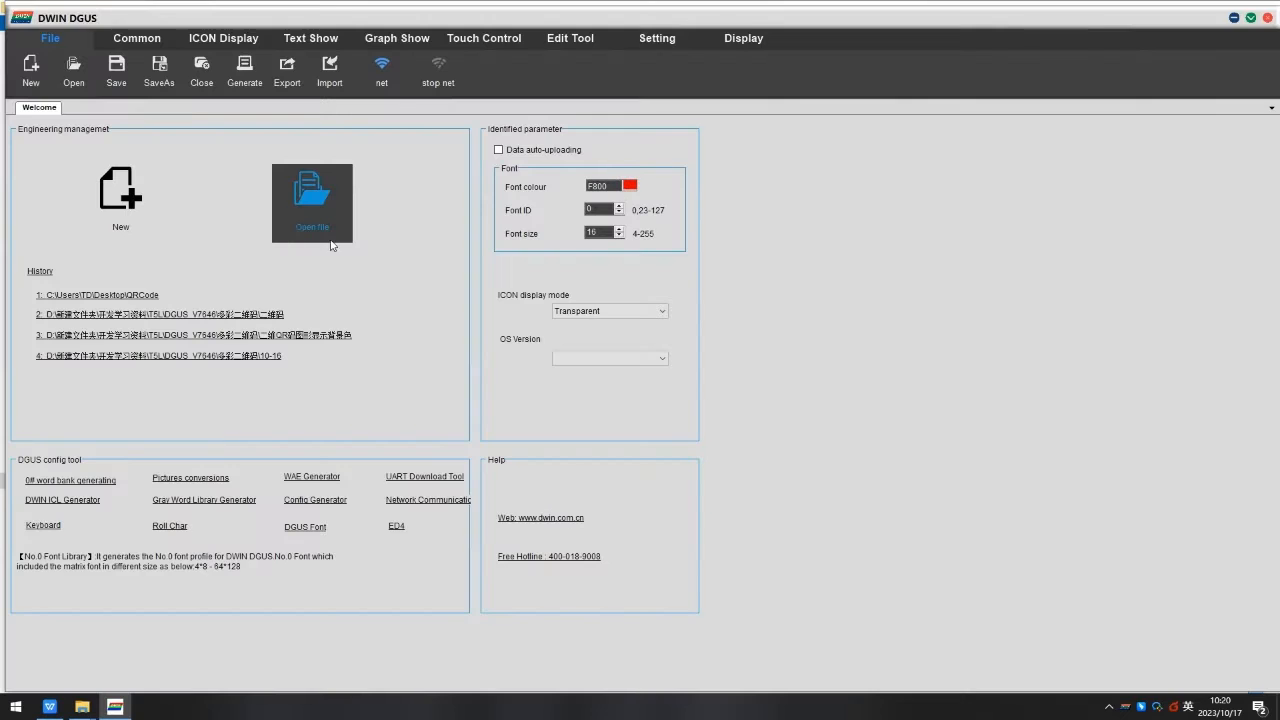
Create a new 800X480 project stored in the Desktop QRCode folder.
left_click(144, 199)
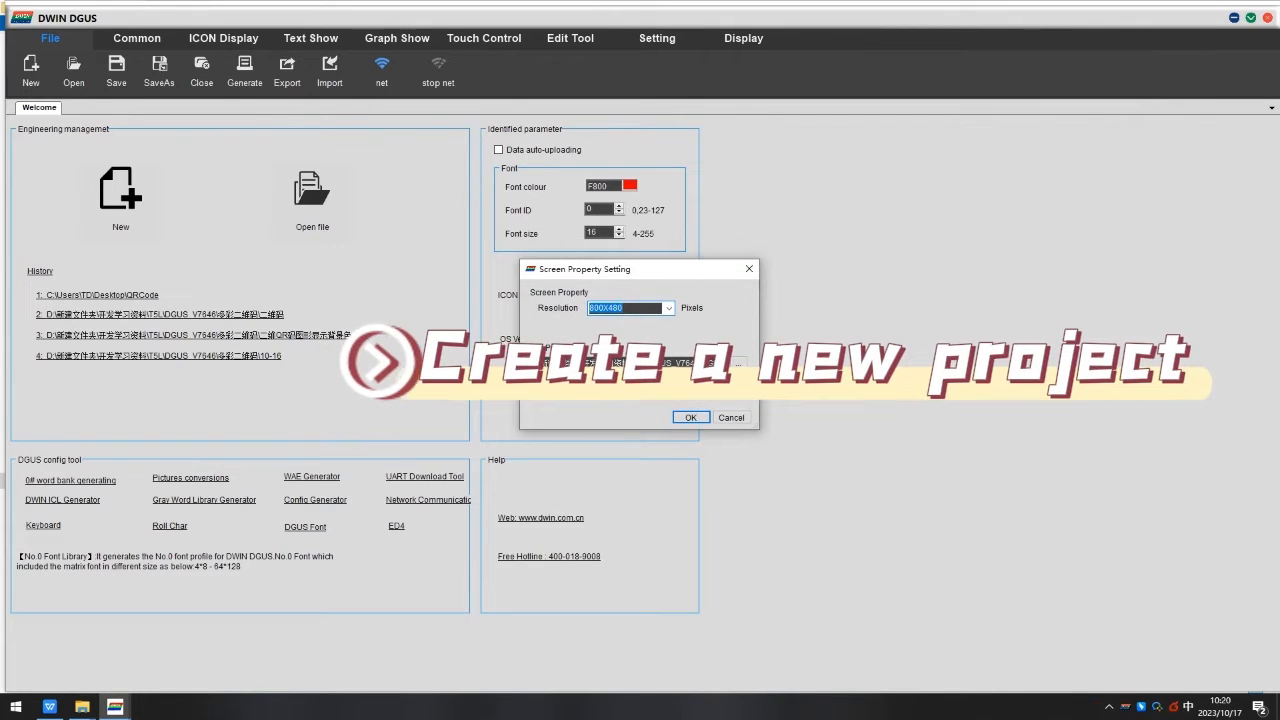
left_click(737, 363)
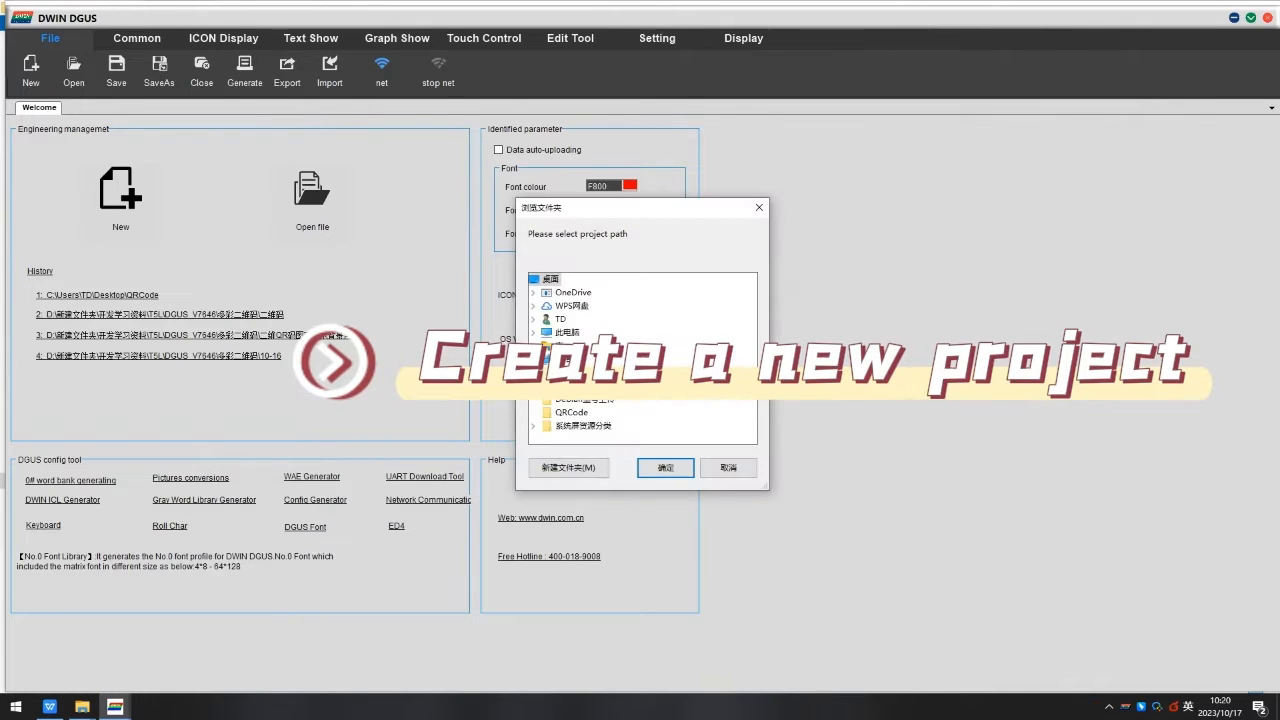
left_click(571, 412)
left_click(665, 467)
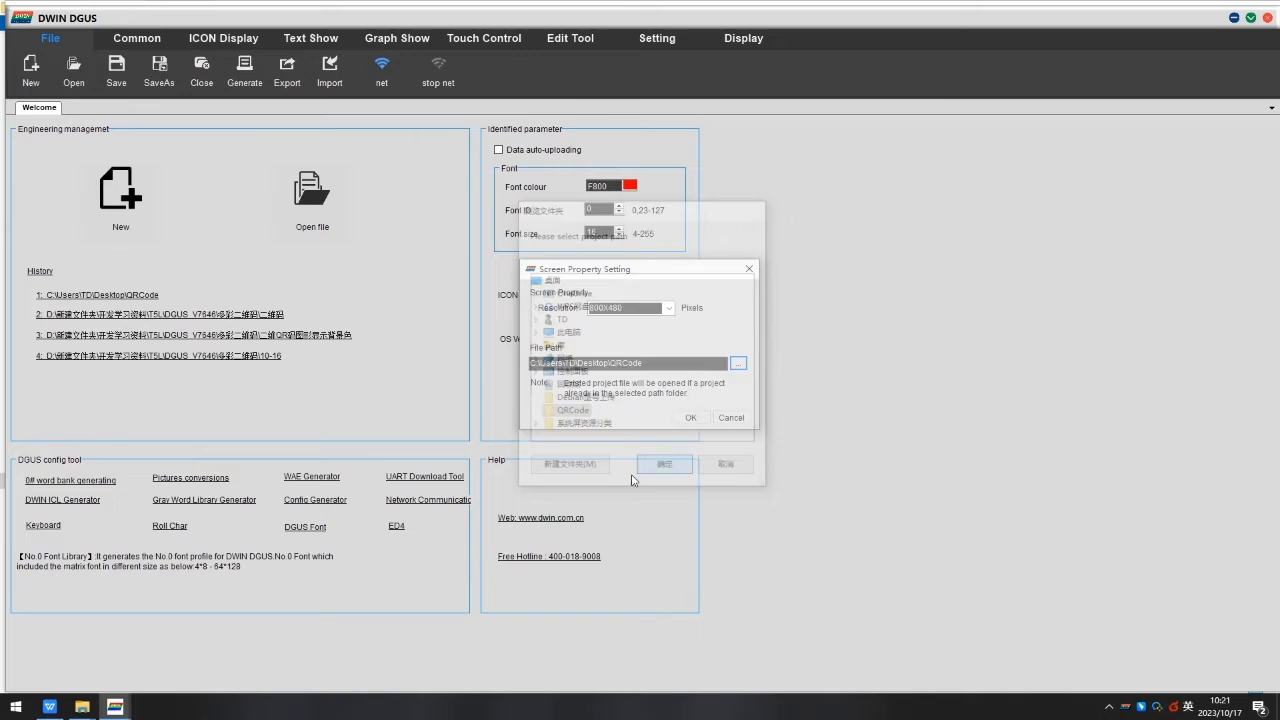
left_click(690, 418)
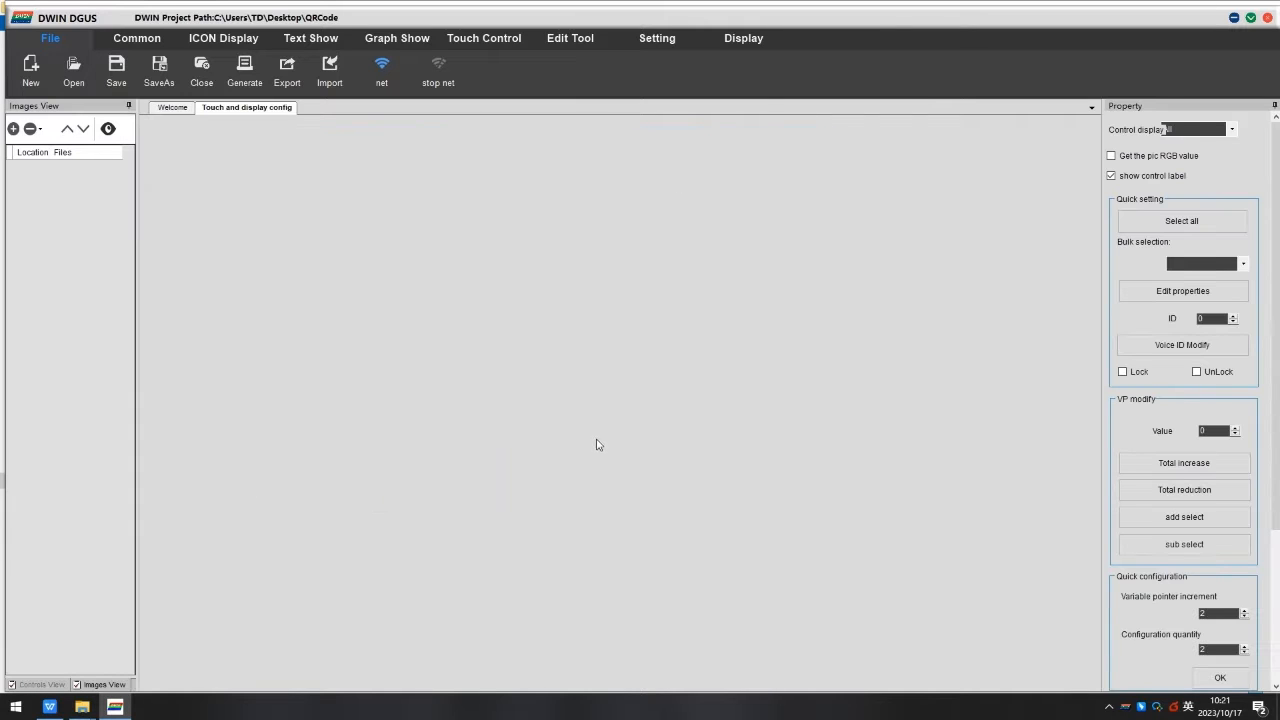
Add 00-change.jpg and 01-color.jpg to the project's images and view the 01-color page.
left_click(13, 129)
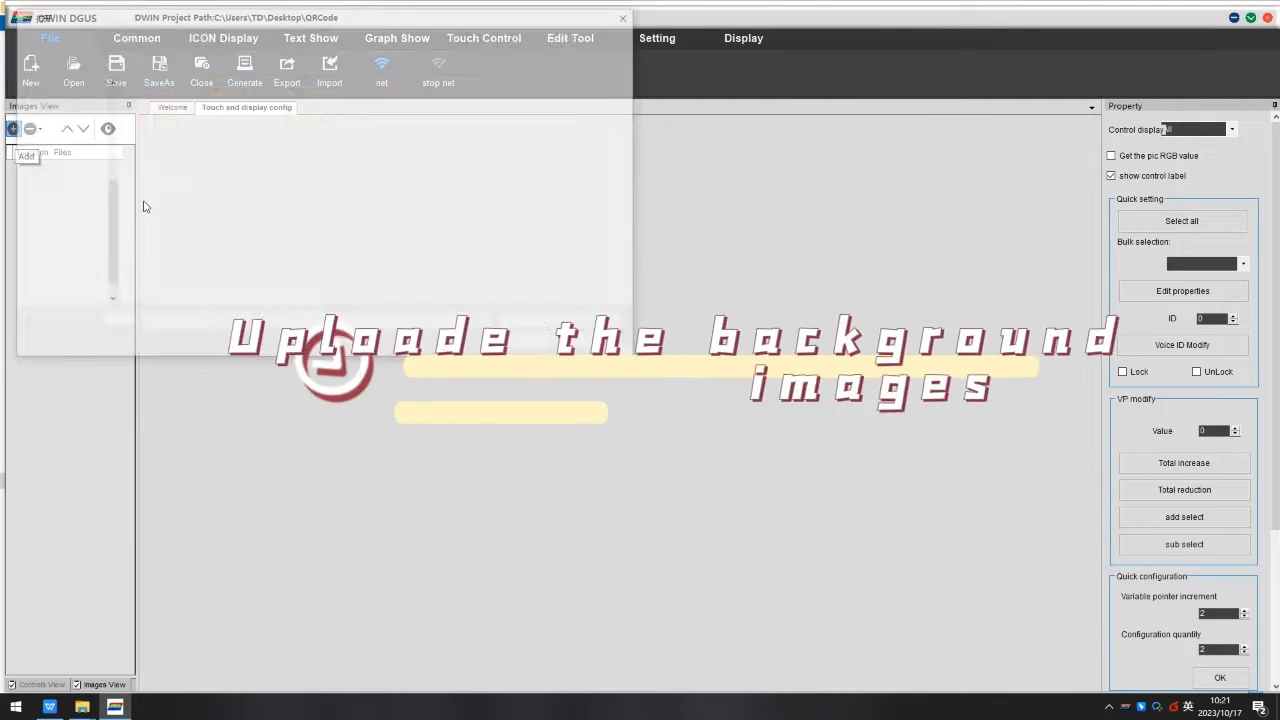
left_click_drag(557, 183, 453, 114)
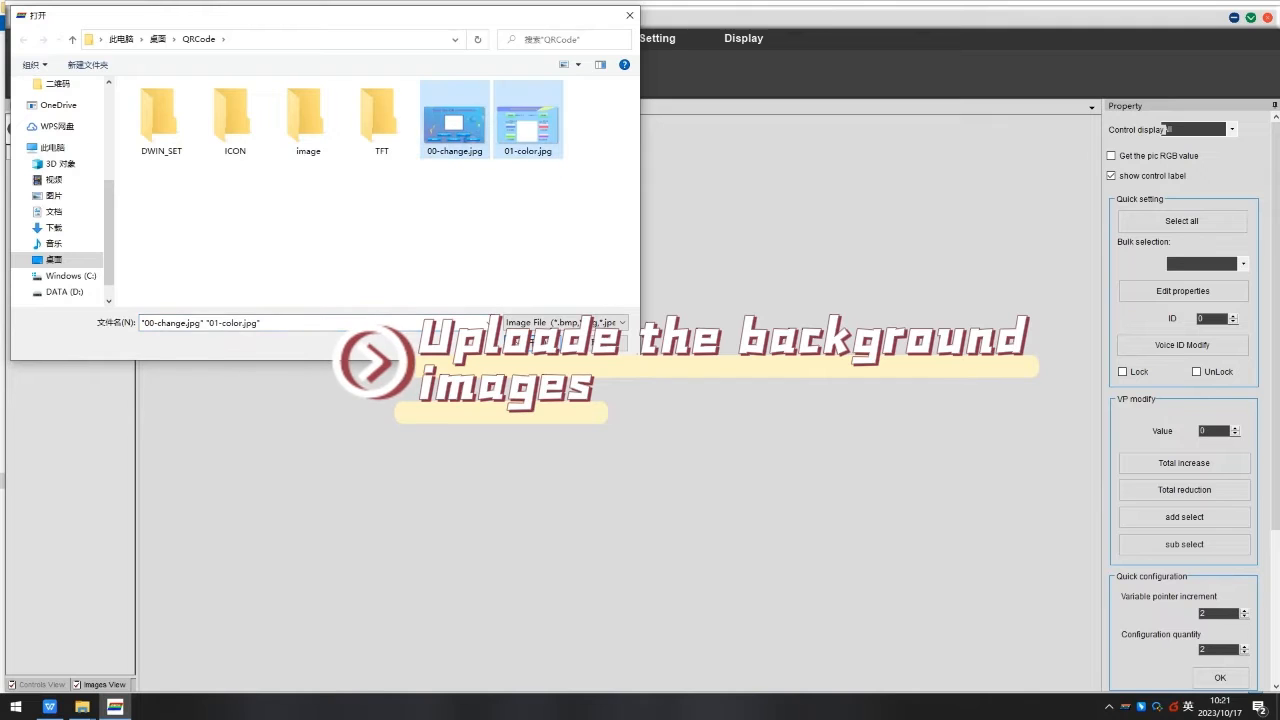
left_click(530, 343)
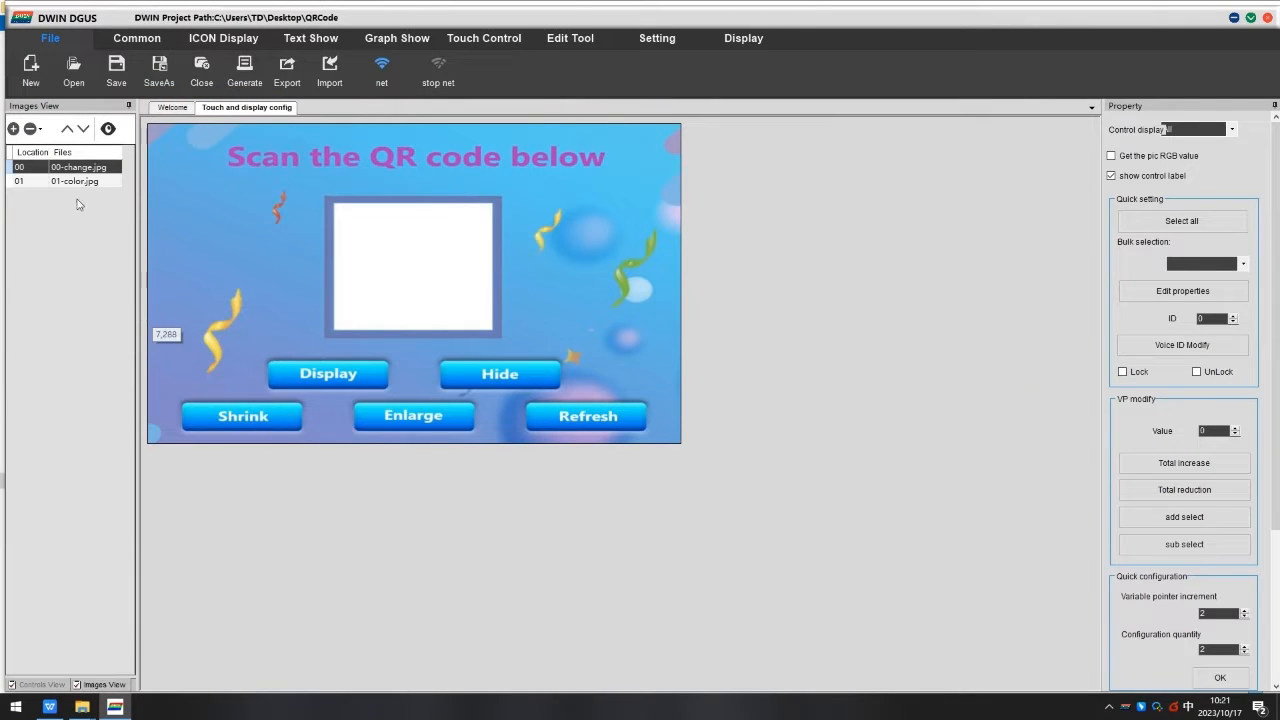
left_click(71, 182)
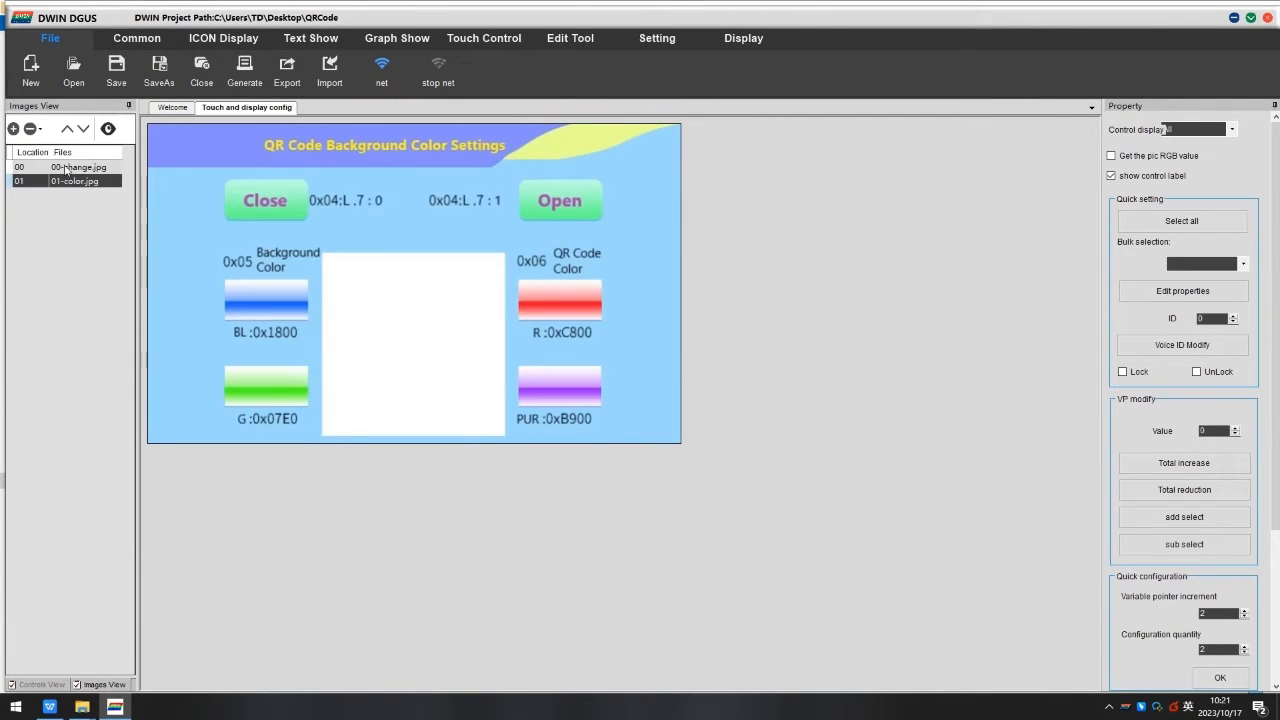
Open the DWIN ICL Generator and load both background pictures from the QRCode folder.
left_click(163, 108)
left_click(195, 499)
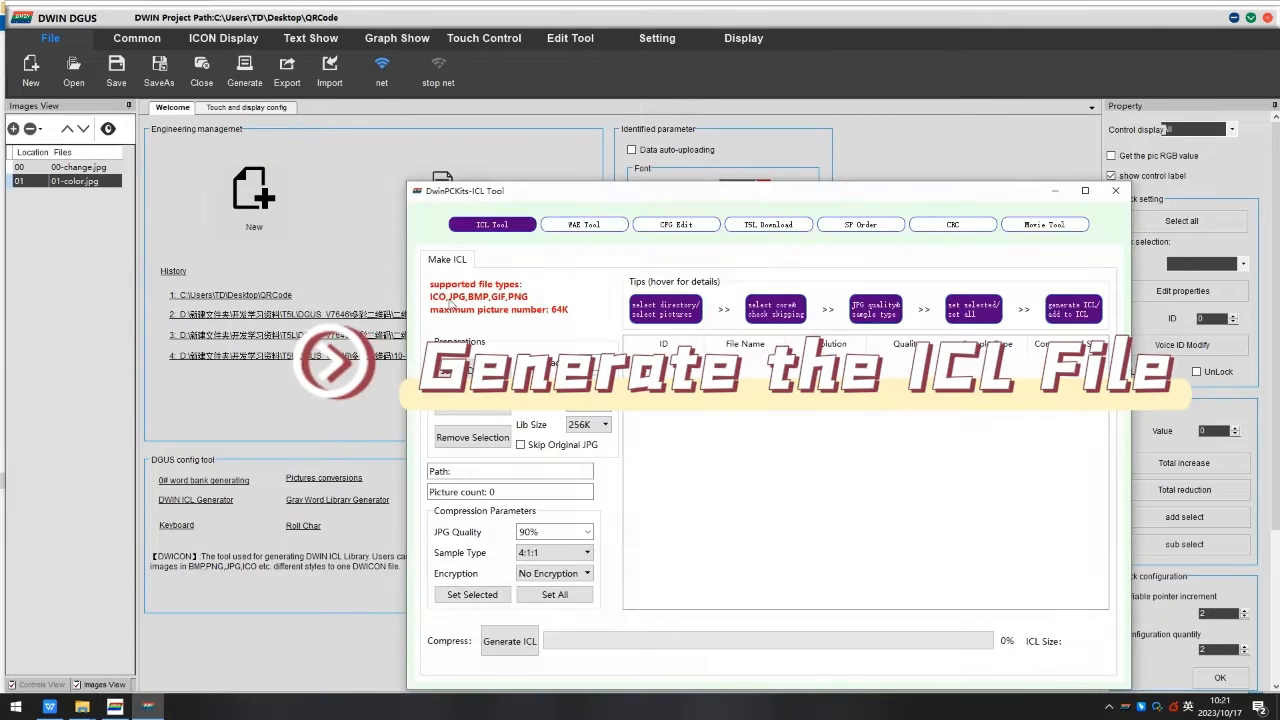
left_click(472, 404)
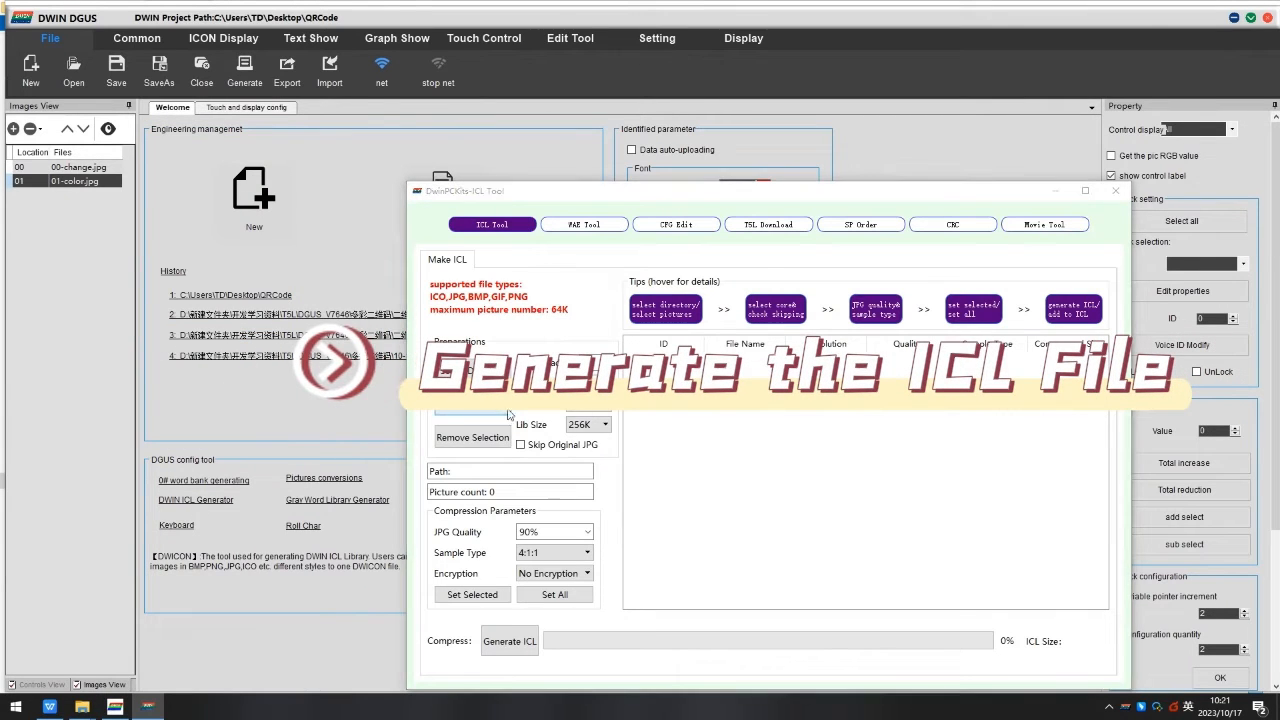
left_click_drag(788, 373, 556, 284)
left_click(598, 236)
left_click_drag(906, 378, 814, 280)
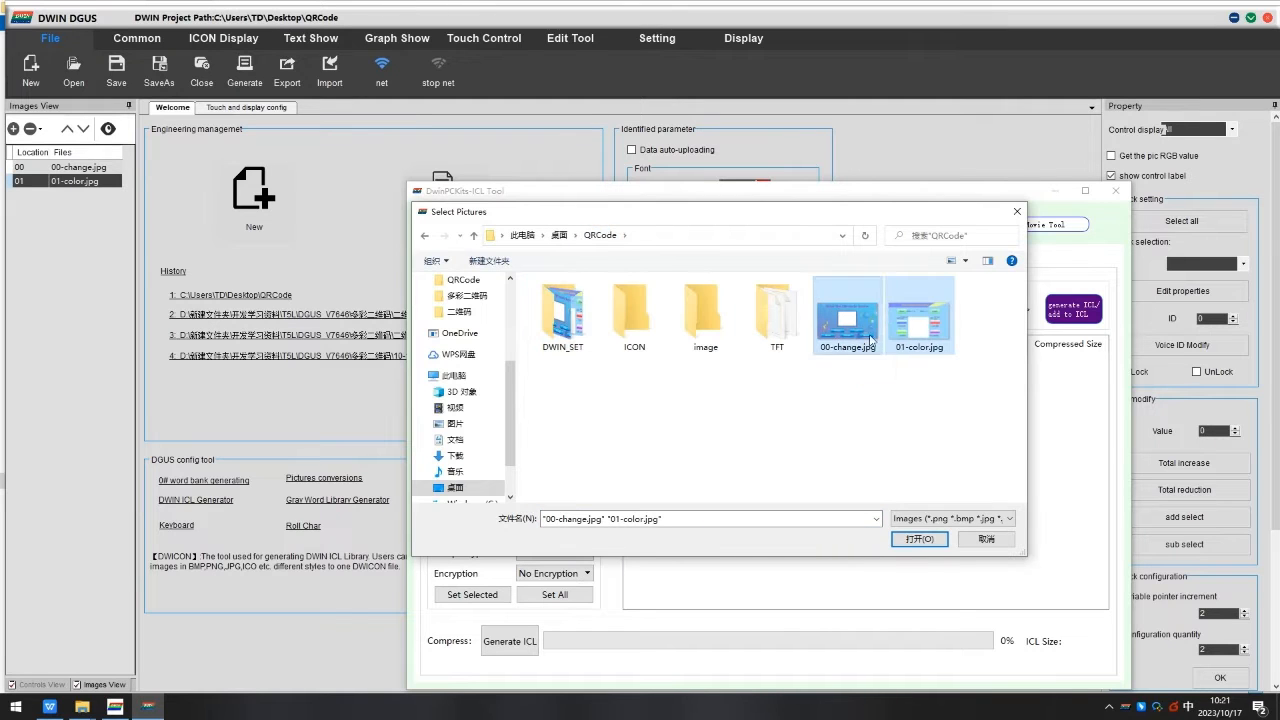
left_click(920, 539)
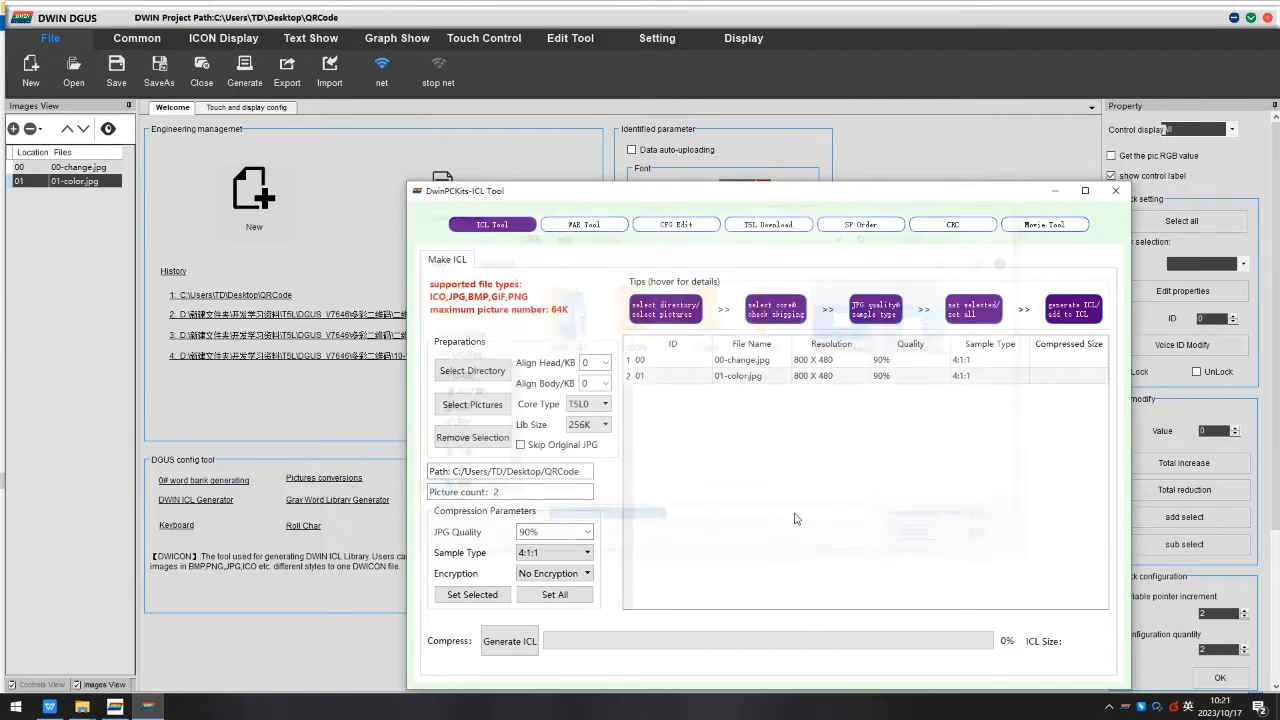
Set the core type to T5L2 and generate the ICL as 32.icl in the DWIN_SET folder.
left_click(590, 404)
left_click(588, 445)
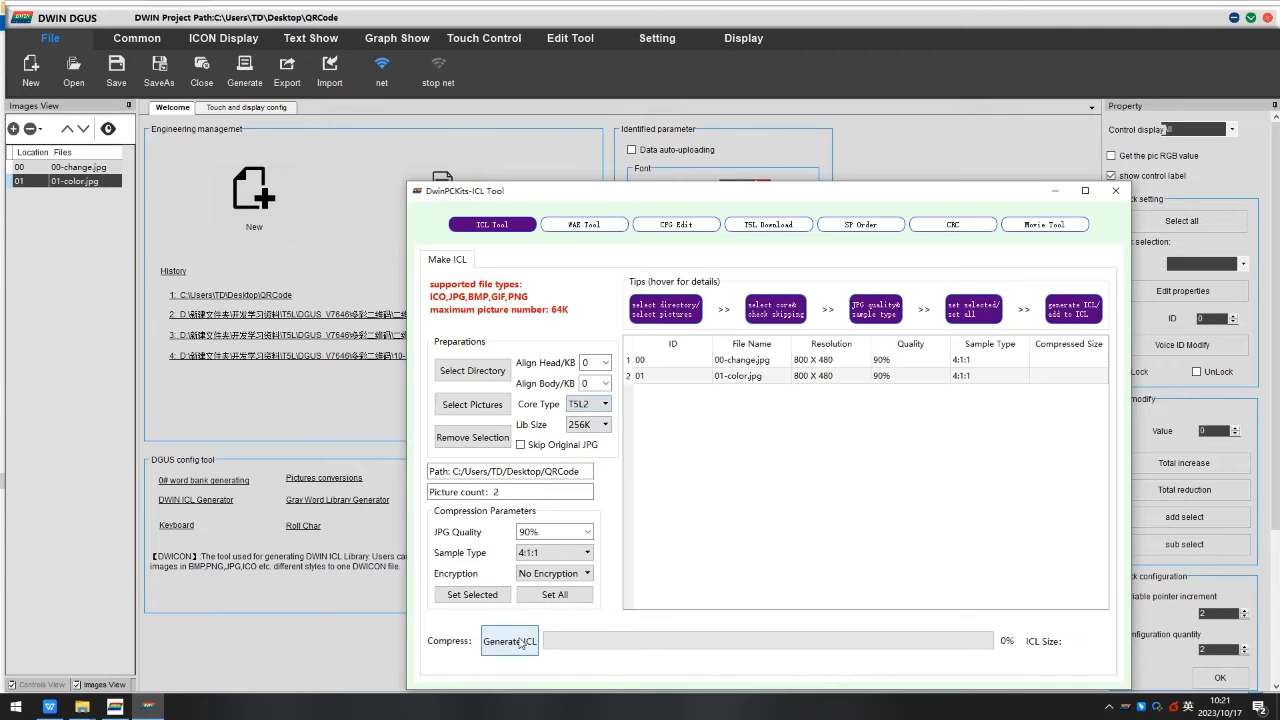
left_click(512, 641)
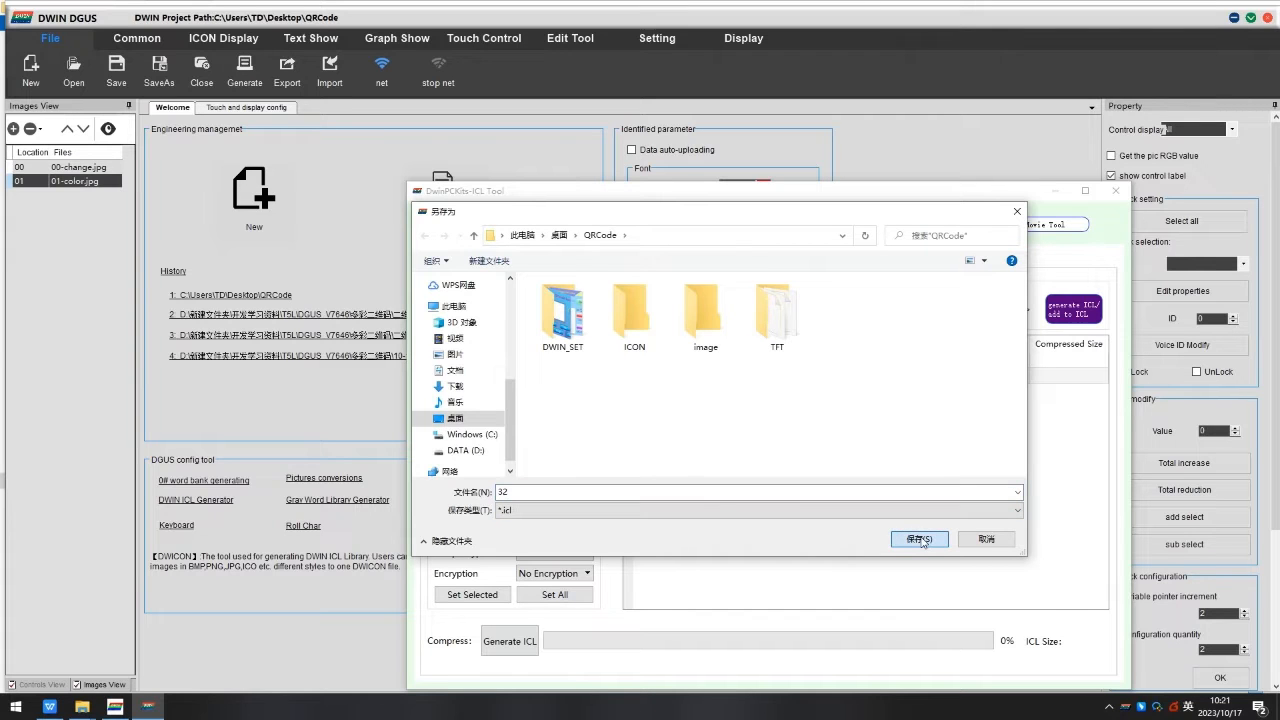
left_click(568, 326)
left_click(918, 539)
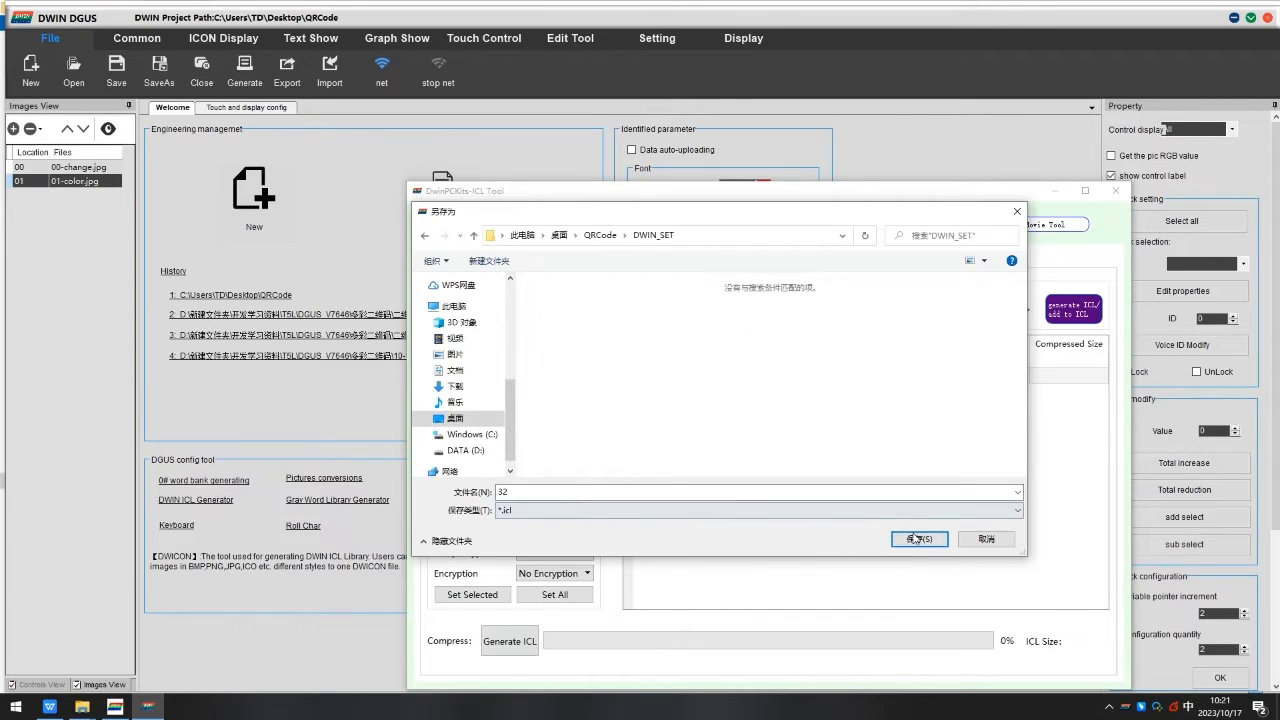
left_click(918, 539)
left_click(797, 460)
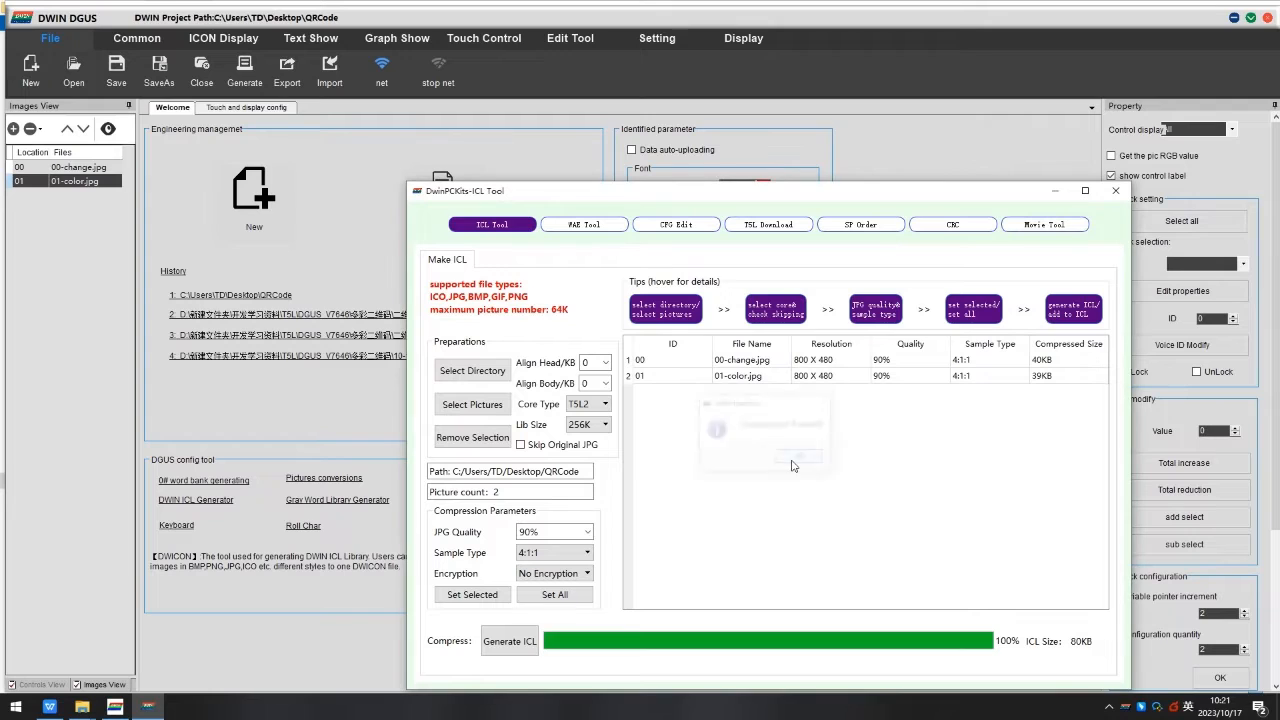
left_click(1116, 191)
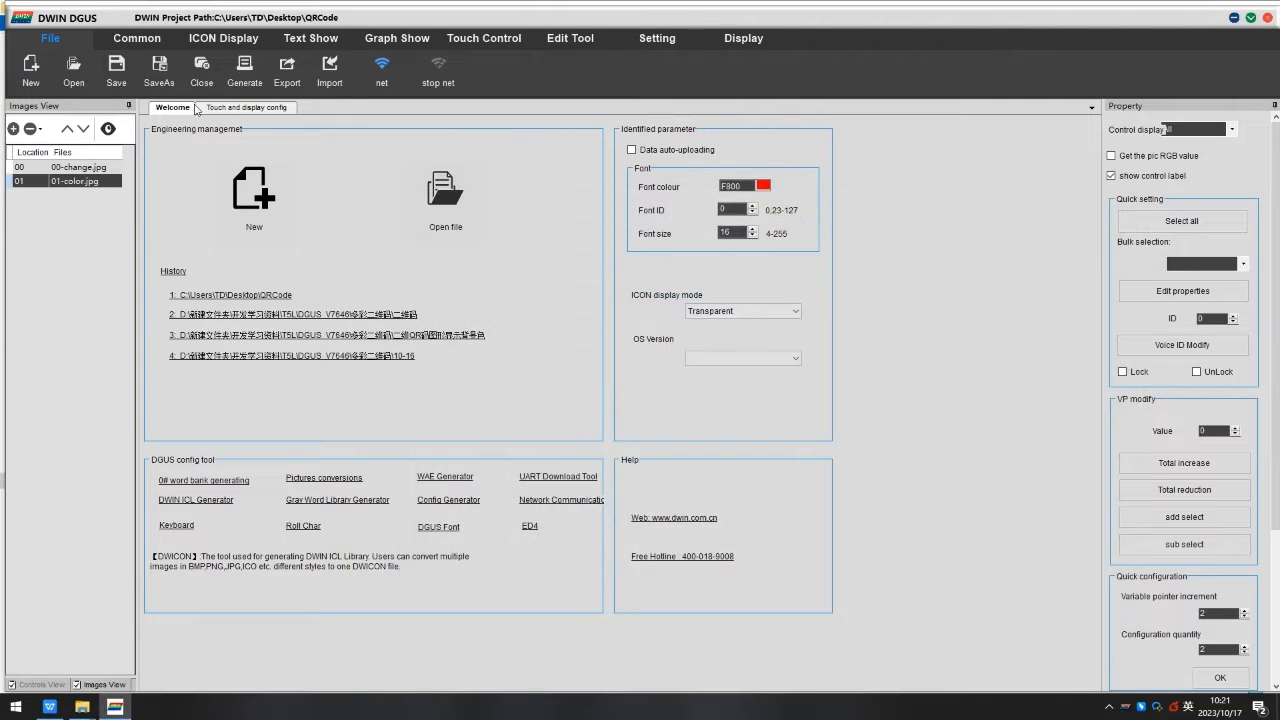
Draw a QR Code control about 219 × 172 pixels over the white frame on the 00-change page.
left_click(240, 108)
left_click(66, 164)
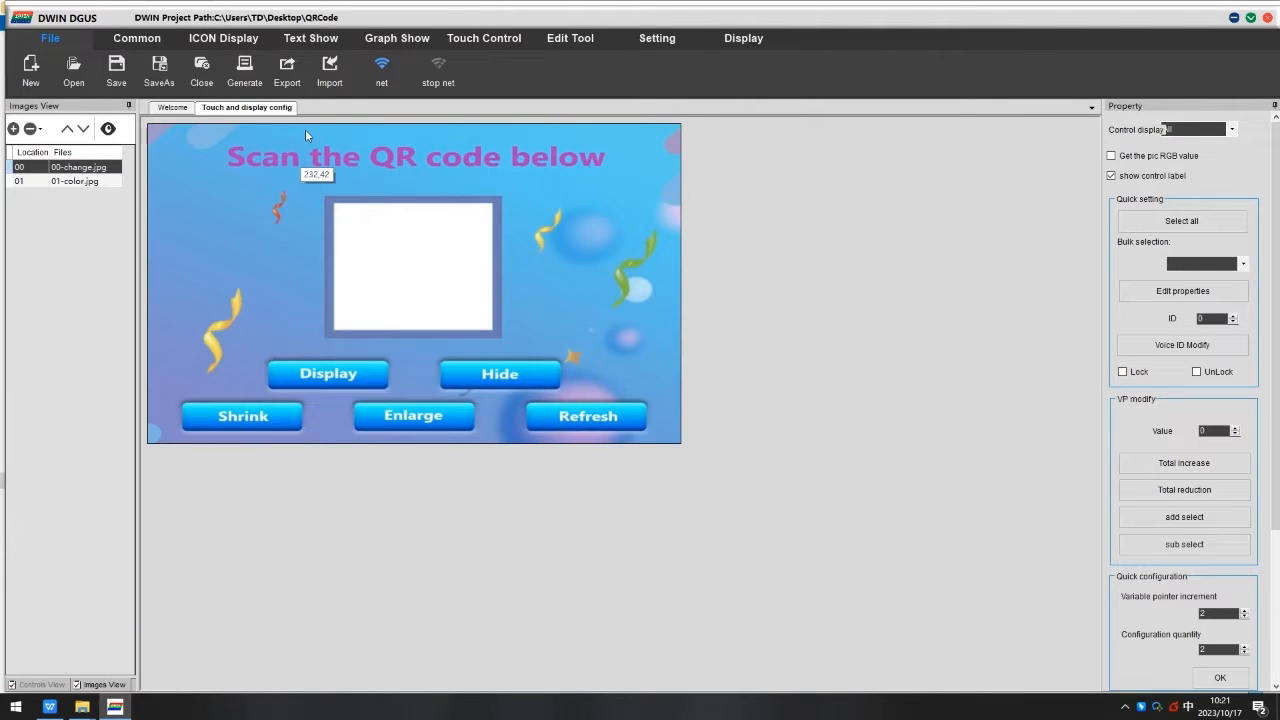
left_click(376, 40)
left_click(169, 70)
left_click_drag(340, 207, 496, 331)
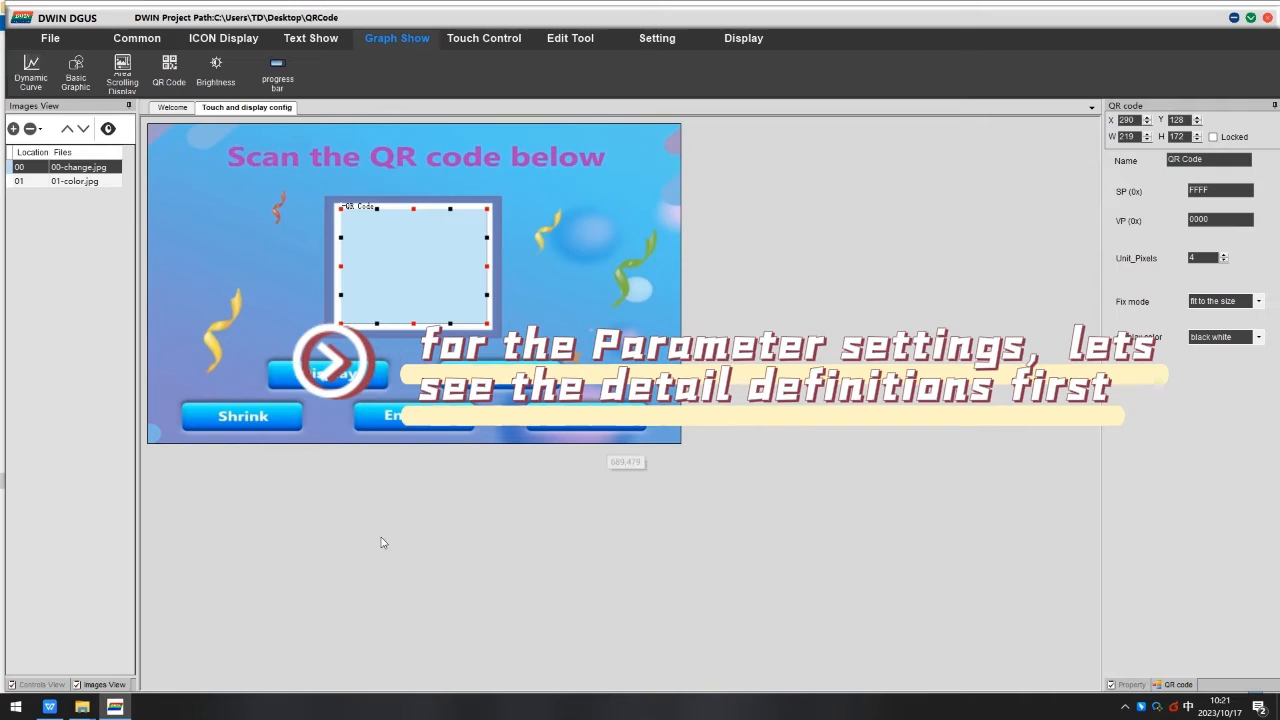
Switch to the PDF manual and read the introduction of section 7.25 QR Code (0x25).
left_click(49, 709)
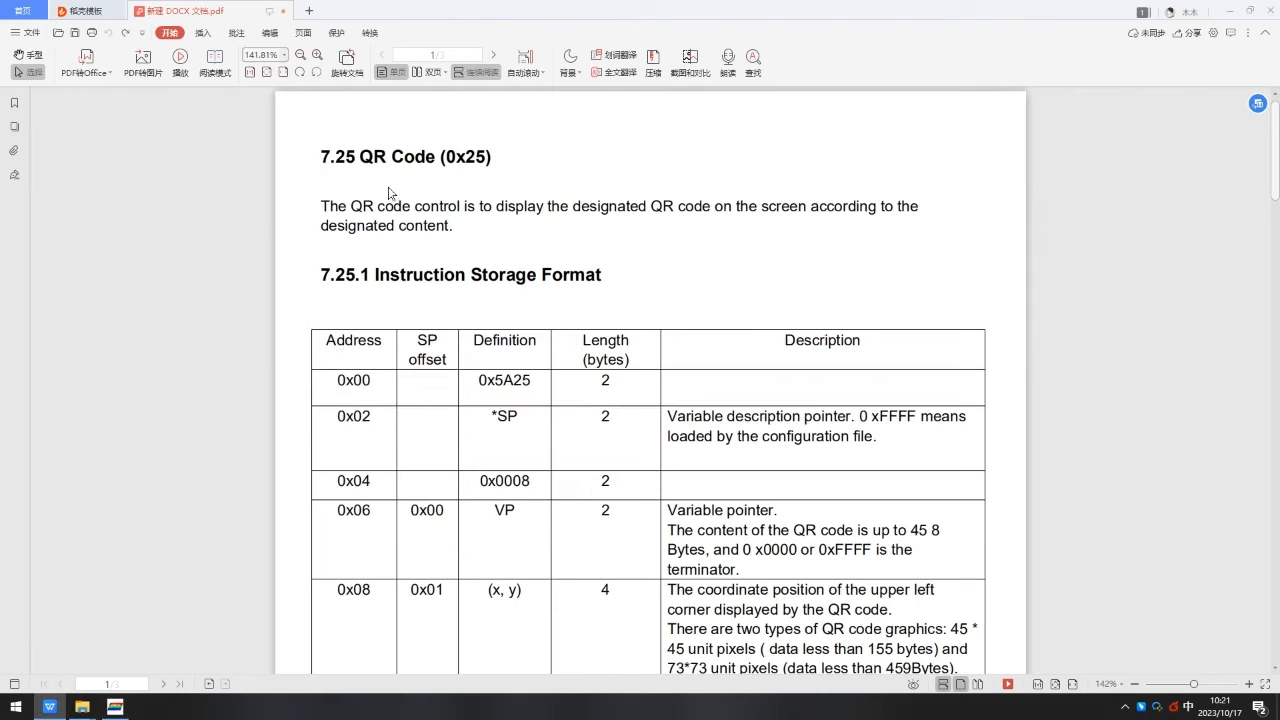
left_click_drag(341, 155, 478, 157)
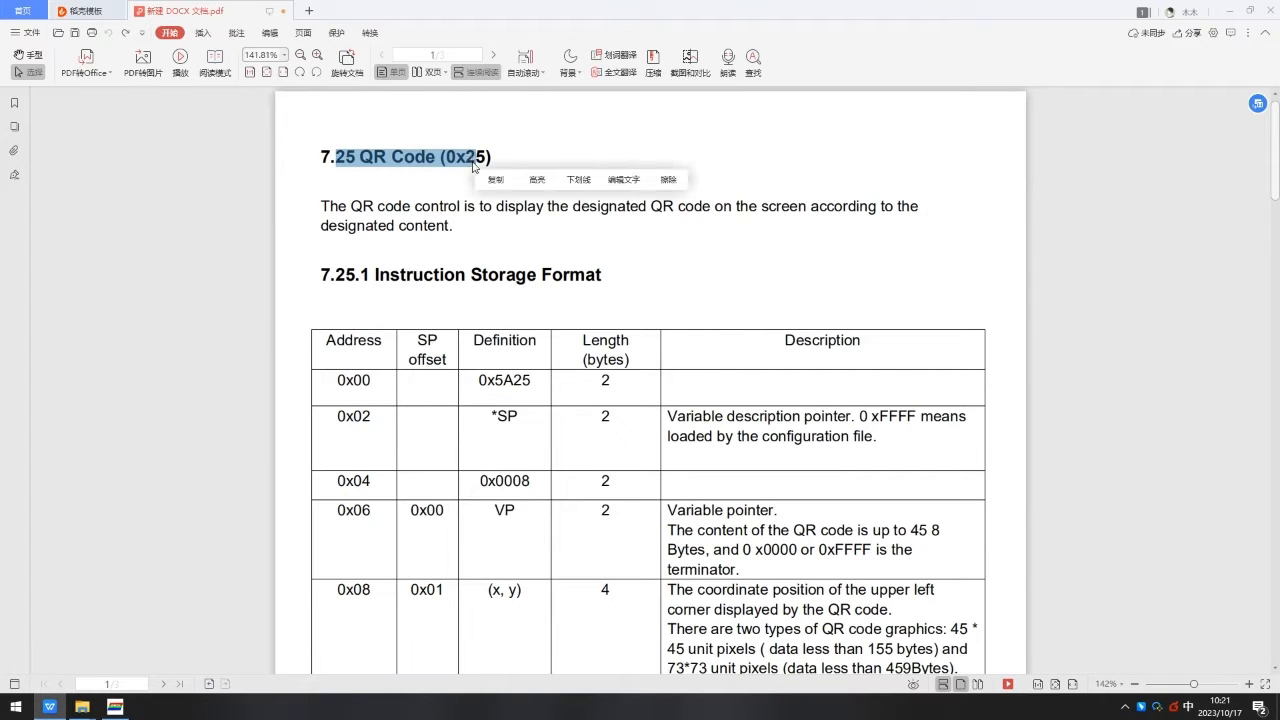
left_click(400, 205)
scroll(334, 206, "down", 1)
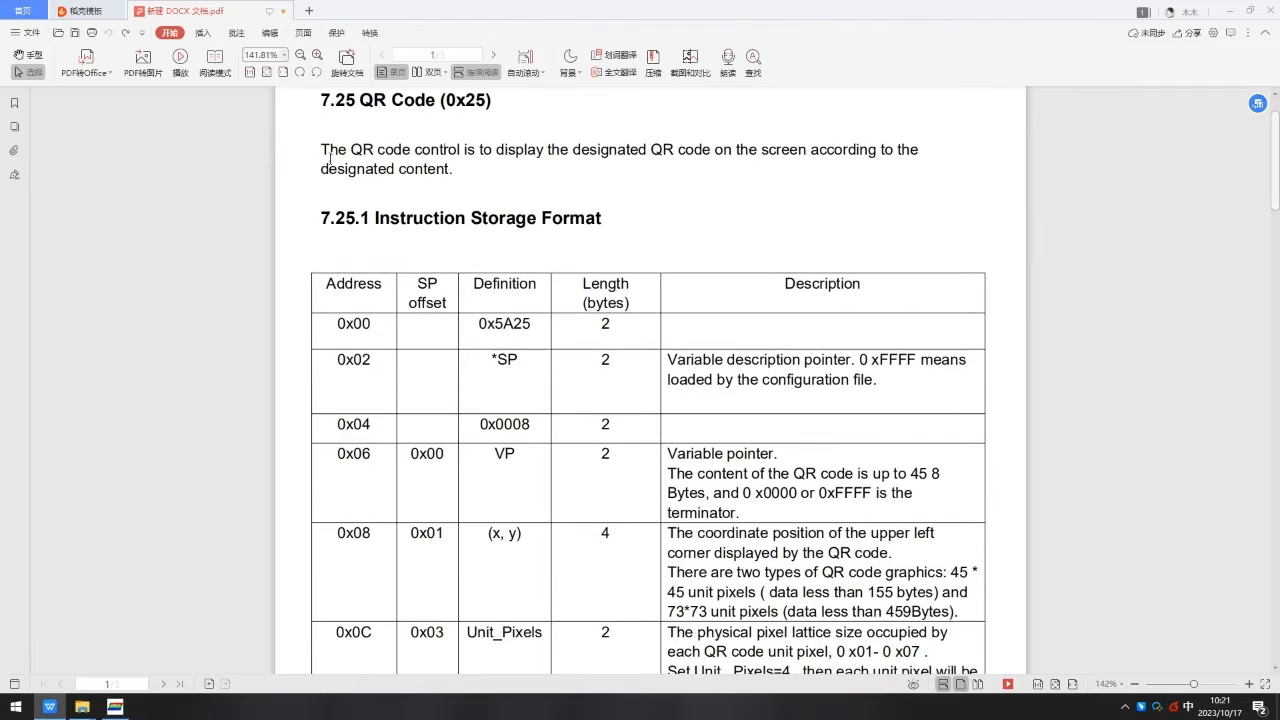
left_click_drag(320, 149, 903, 156)
left_click_drag(317, 166, 456, 173)
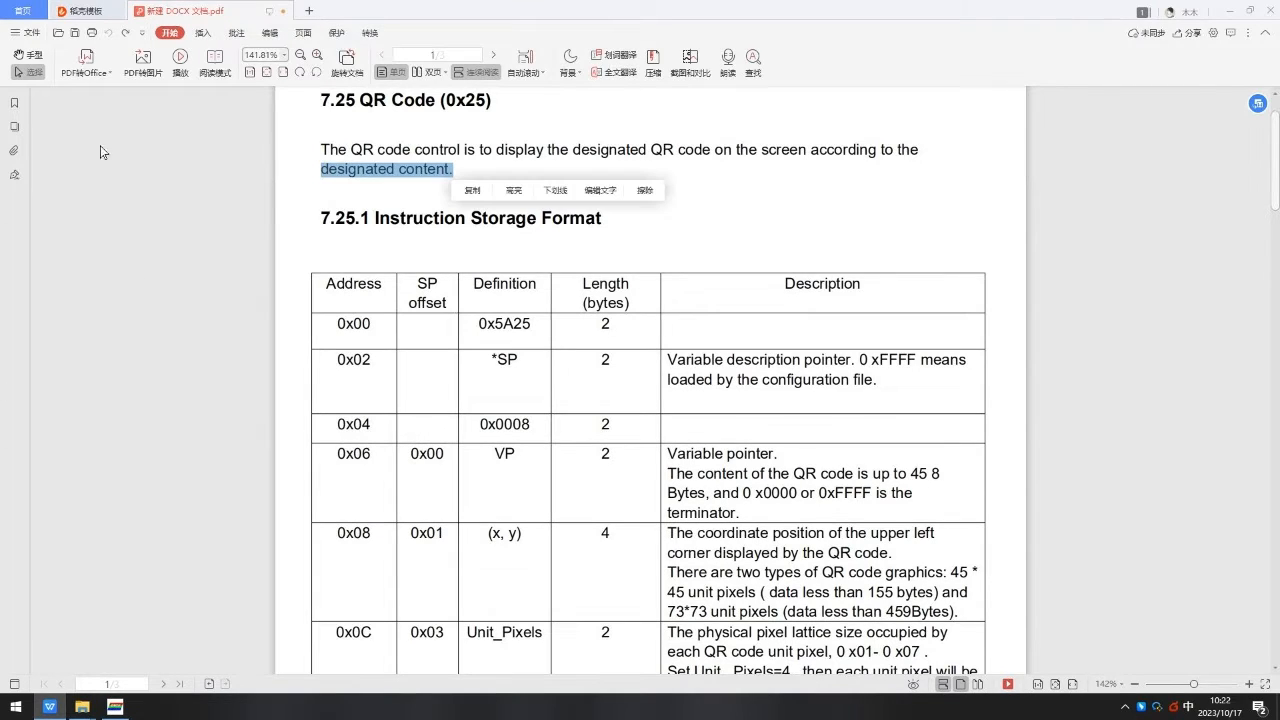
Scroll through the Instruction Storage Format table of the QR code section.
left_click(374, 229)
left_click_drag(318, 218, 604, 219)
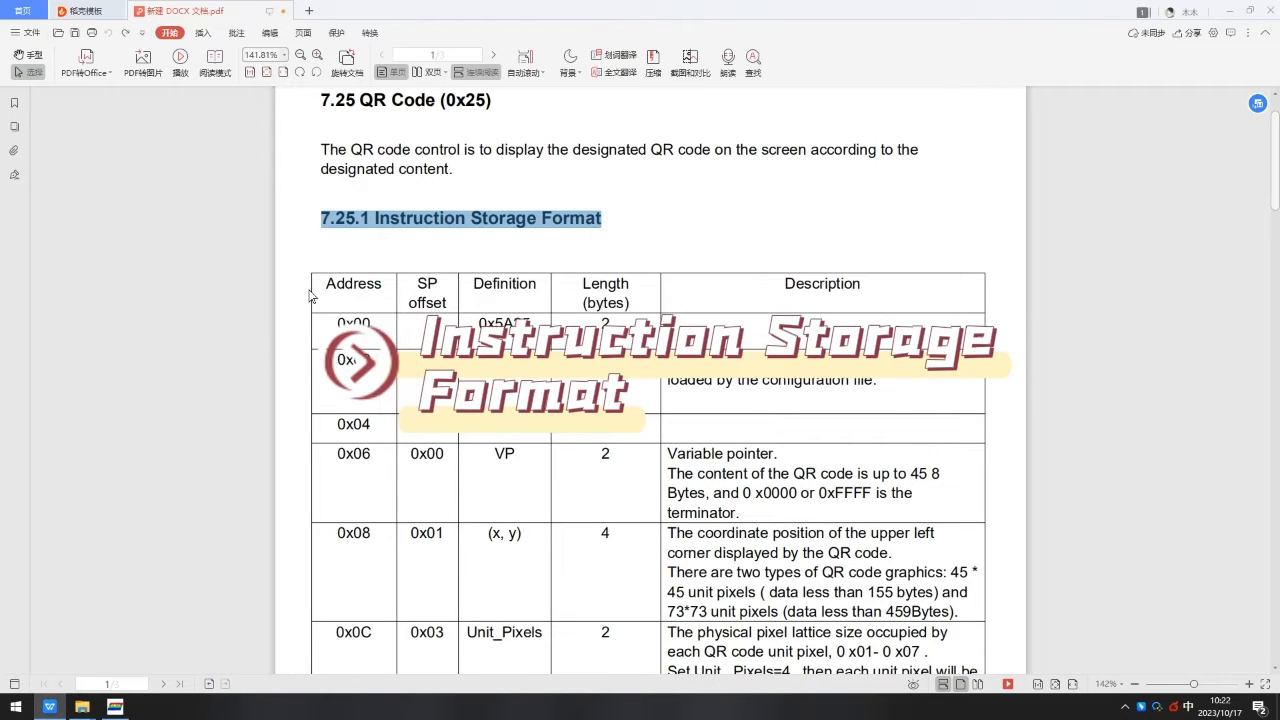
left_click(346, 295)
scroll(352, 270, "down", 3)
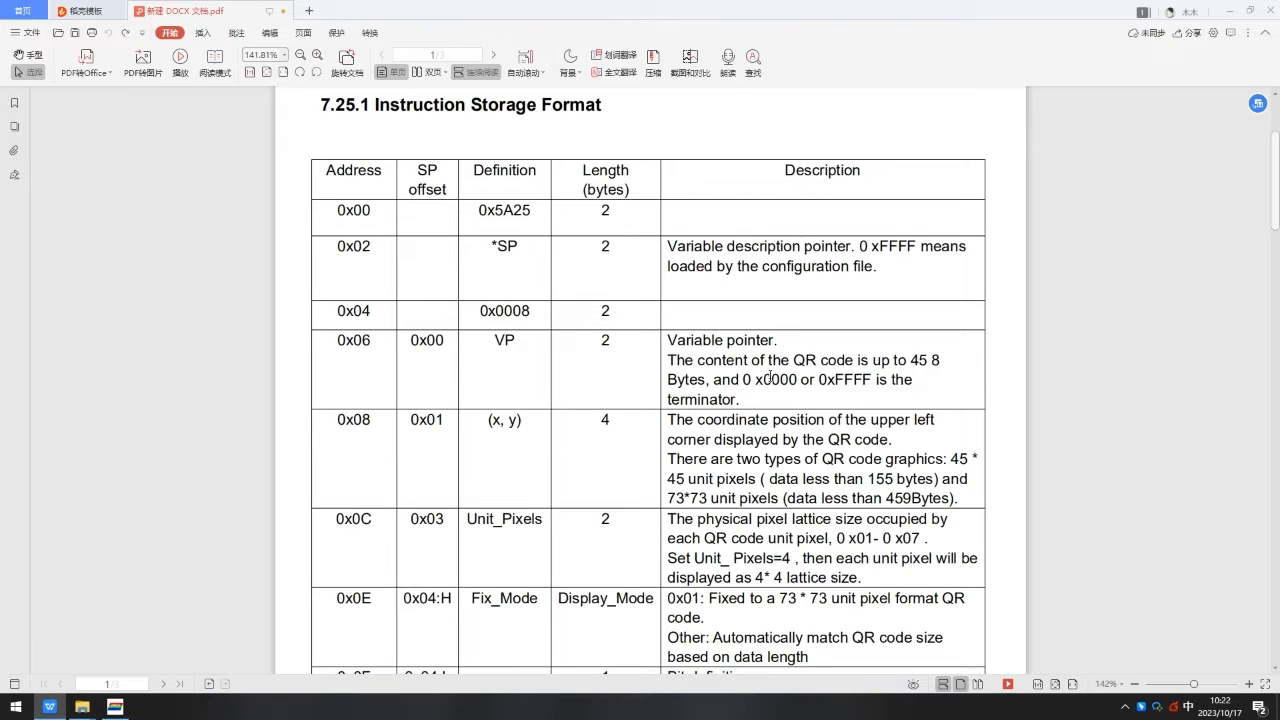
scroll(769, 378, "down", 1)
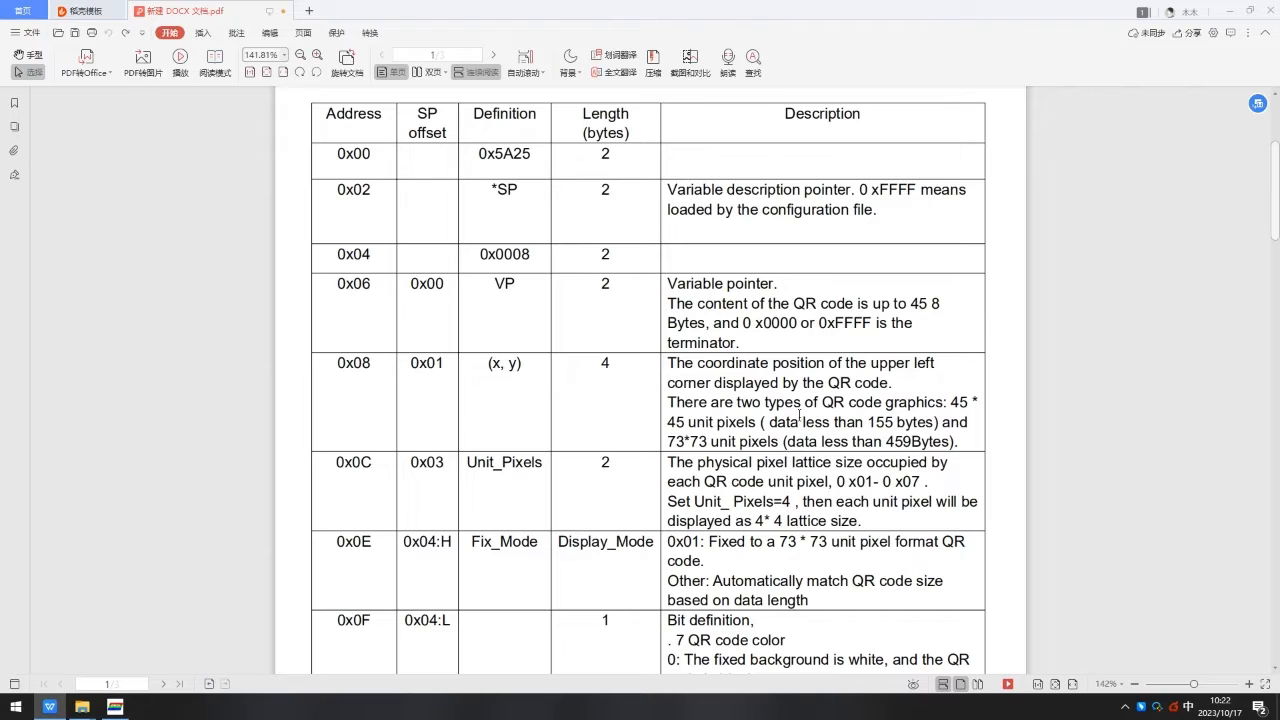
scroll(497, 418, "down", 2)
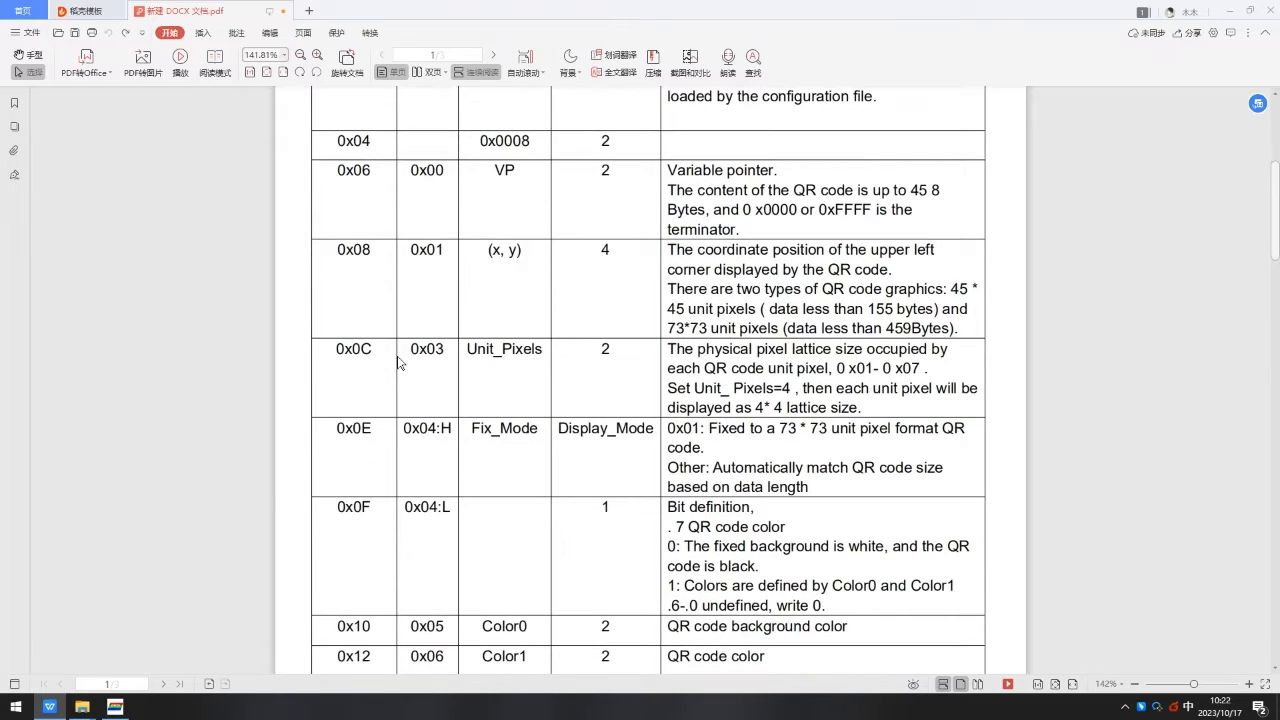
Highlight the 0x03 offset, "lattice size" and the "0 x01- 0 x07" range in the Unit_Pixels row.
double_click(421, 349)
left_click(500, 363)
left_click_drag(793, 349, 855, 345)
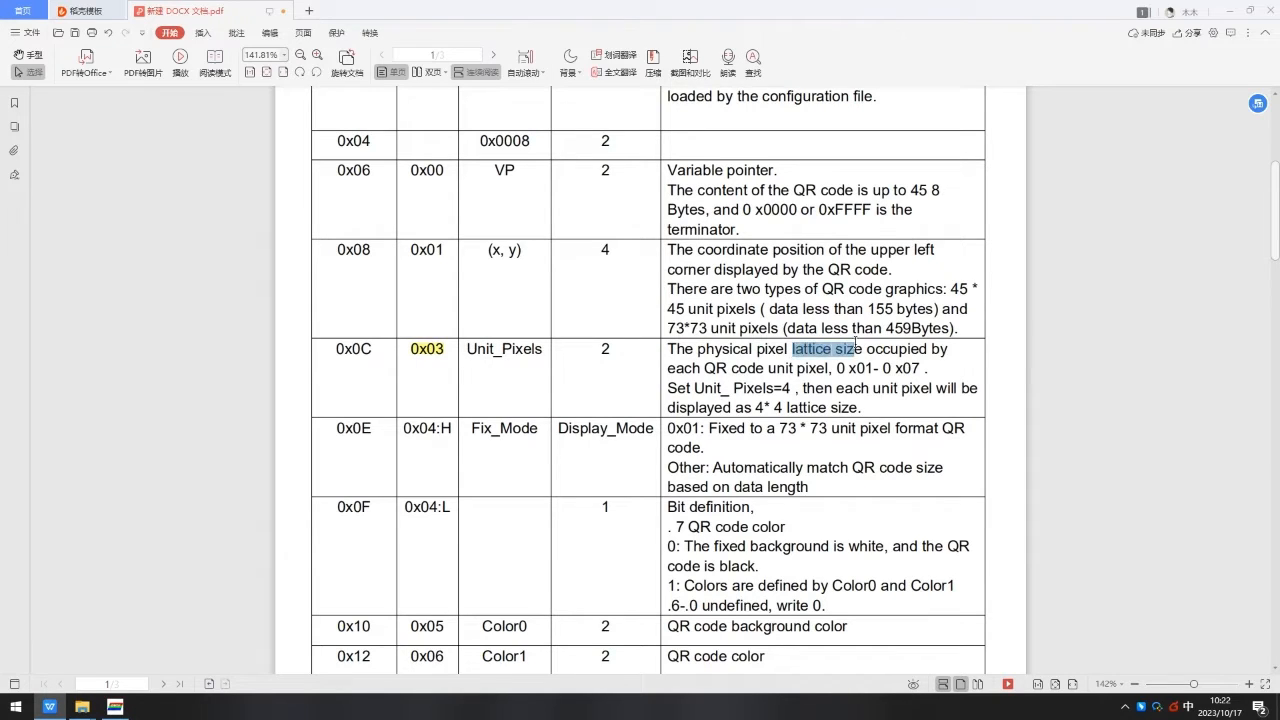
left_click(918, 372)
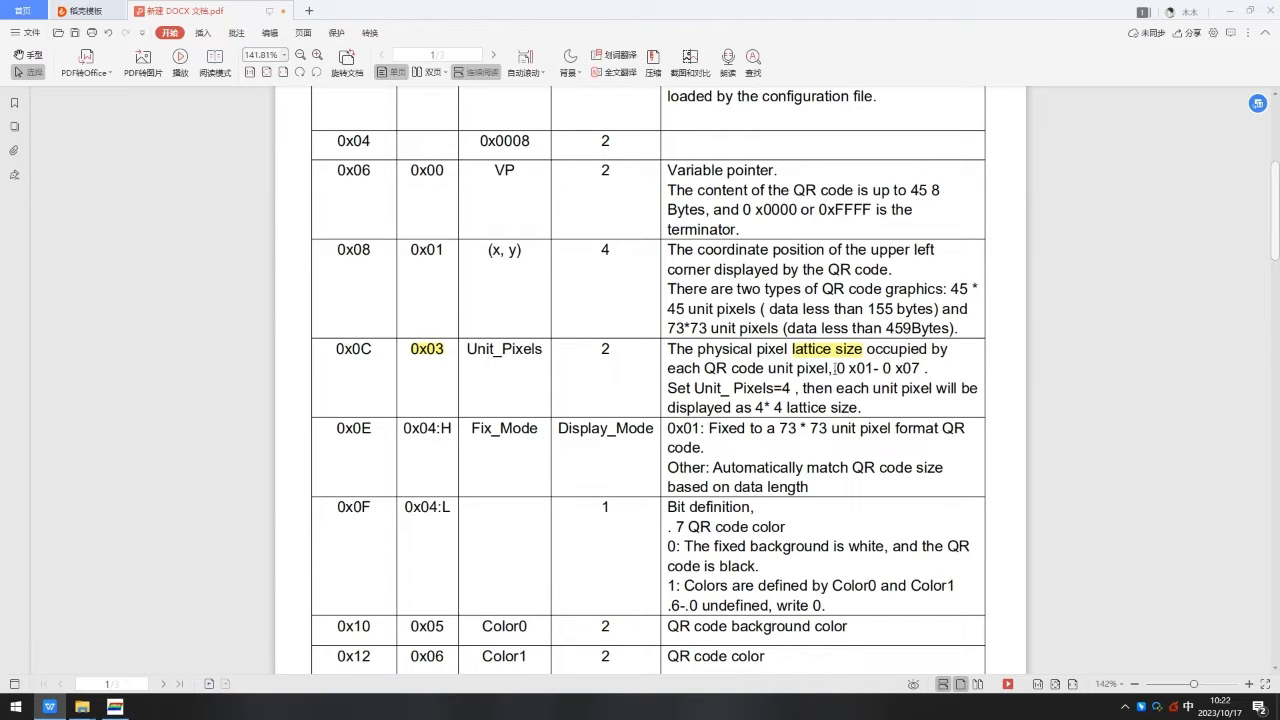
left_click_drag(835, 369, 922, 372)
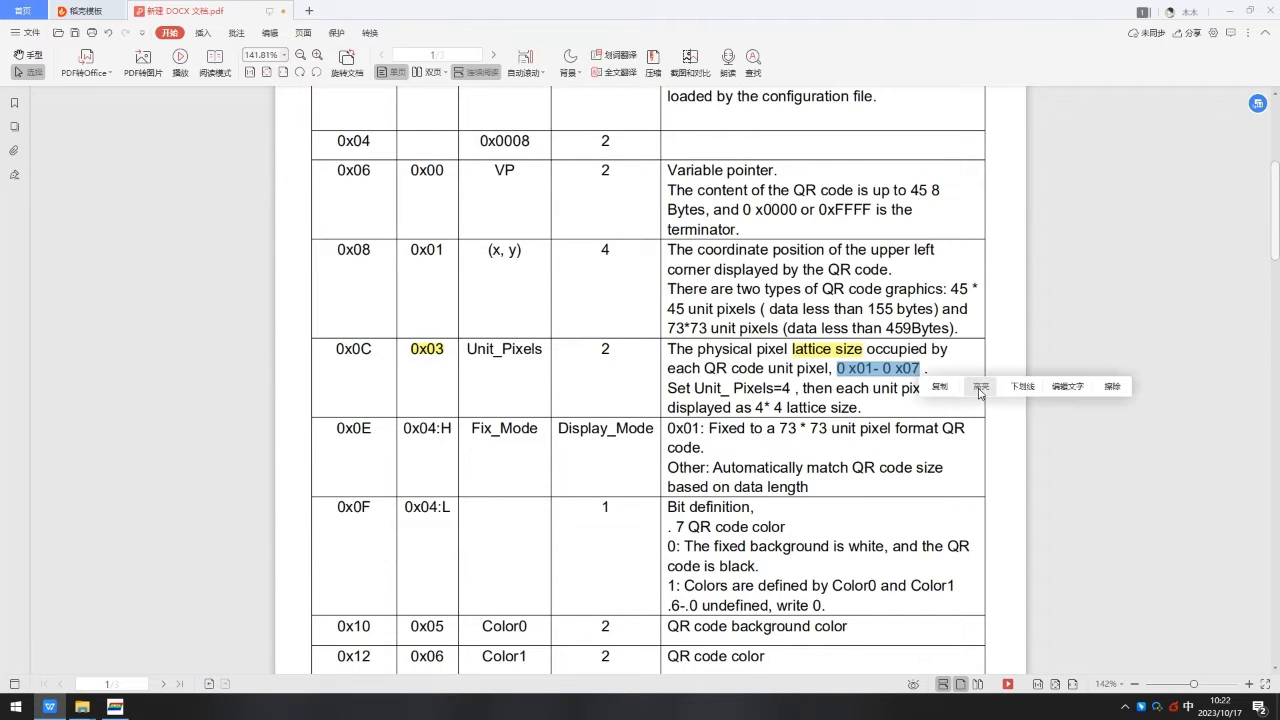
left_click(980, 390)
Highlight the 0x04:L offset and the "0:" and "1:" options of the QR code colour bit definition.
scroll(697, 335, "down", 1)
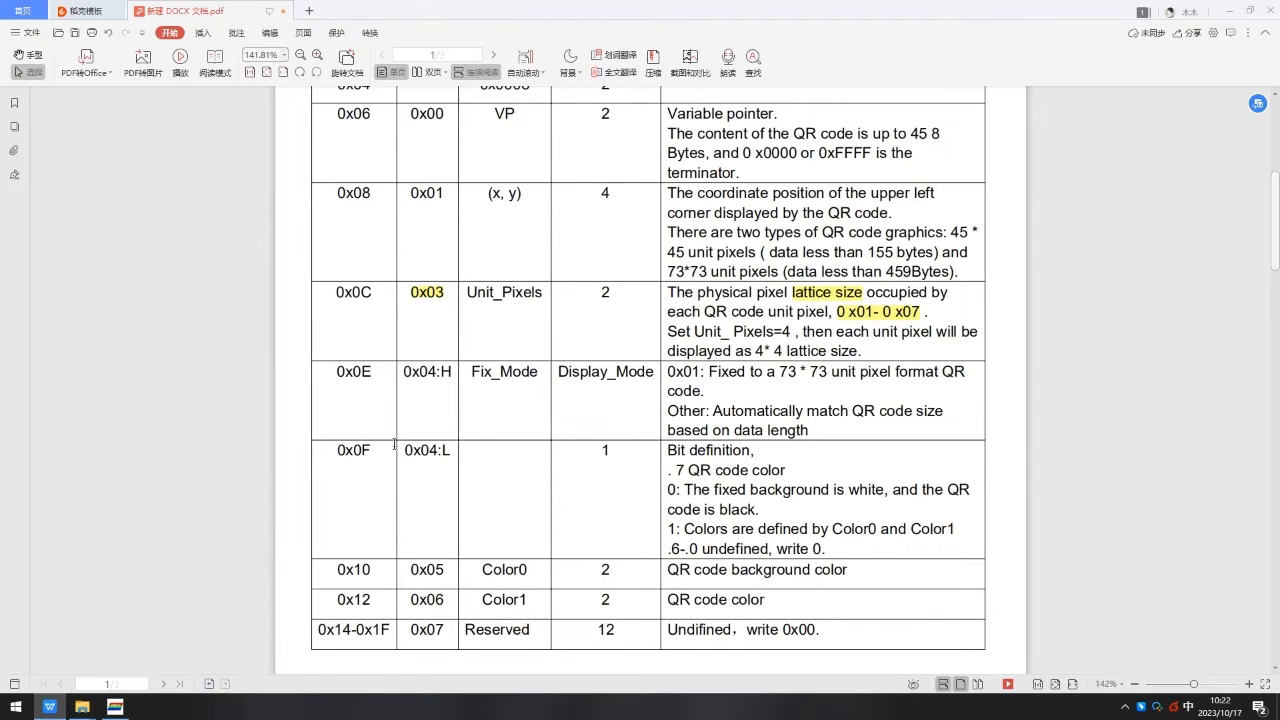
left_click_drag(413, 450, 452, 451)
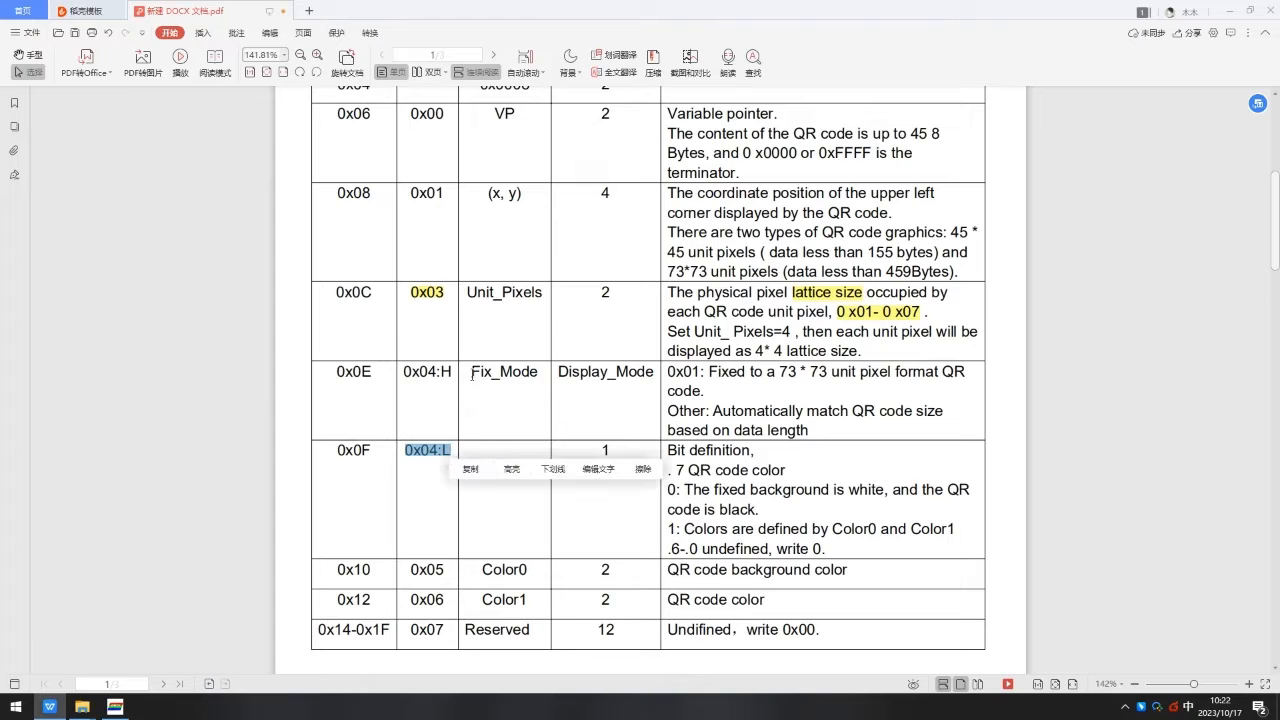
left_click(511, 468)
scroll(731, 341, "down", 3)
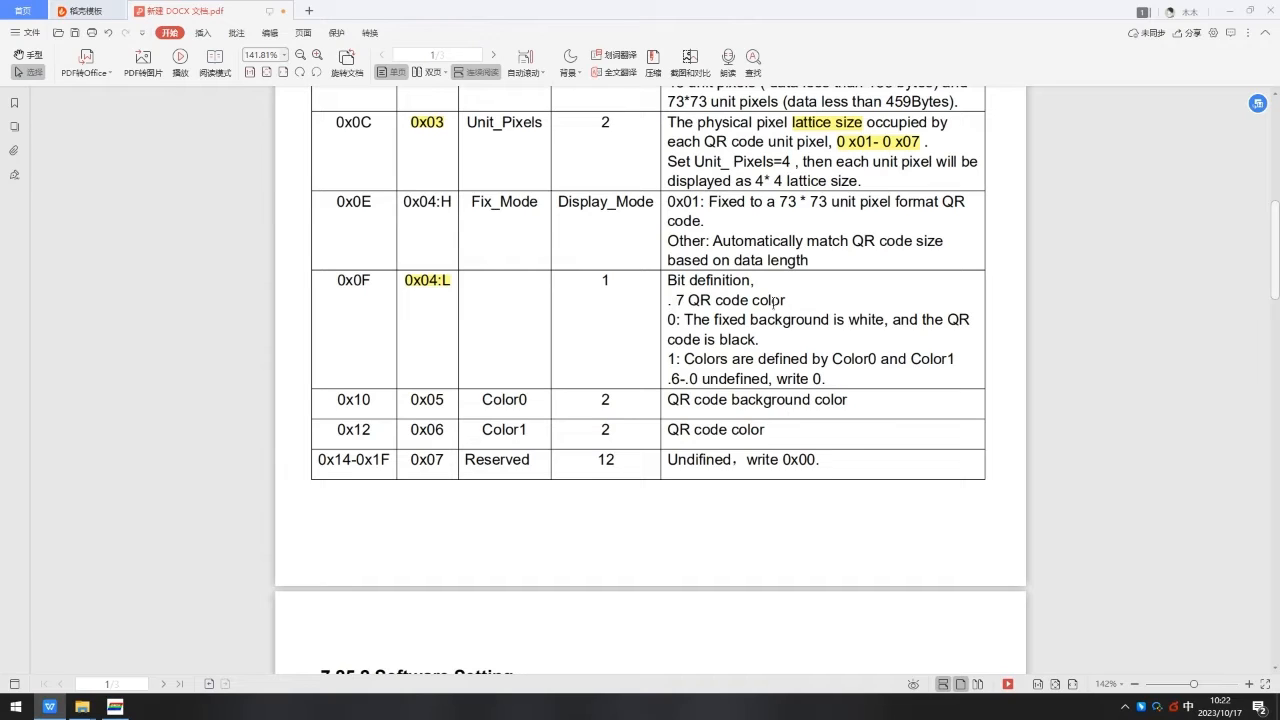
left_click_drag(663, 326, 760, 340)
left_click(748, 340)
left_click(724, 328)
scroll(722, 300, "down", 1)
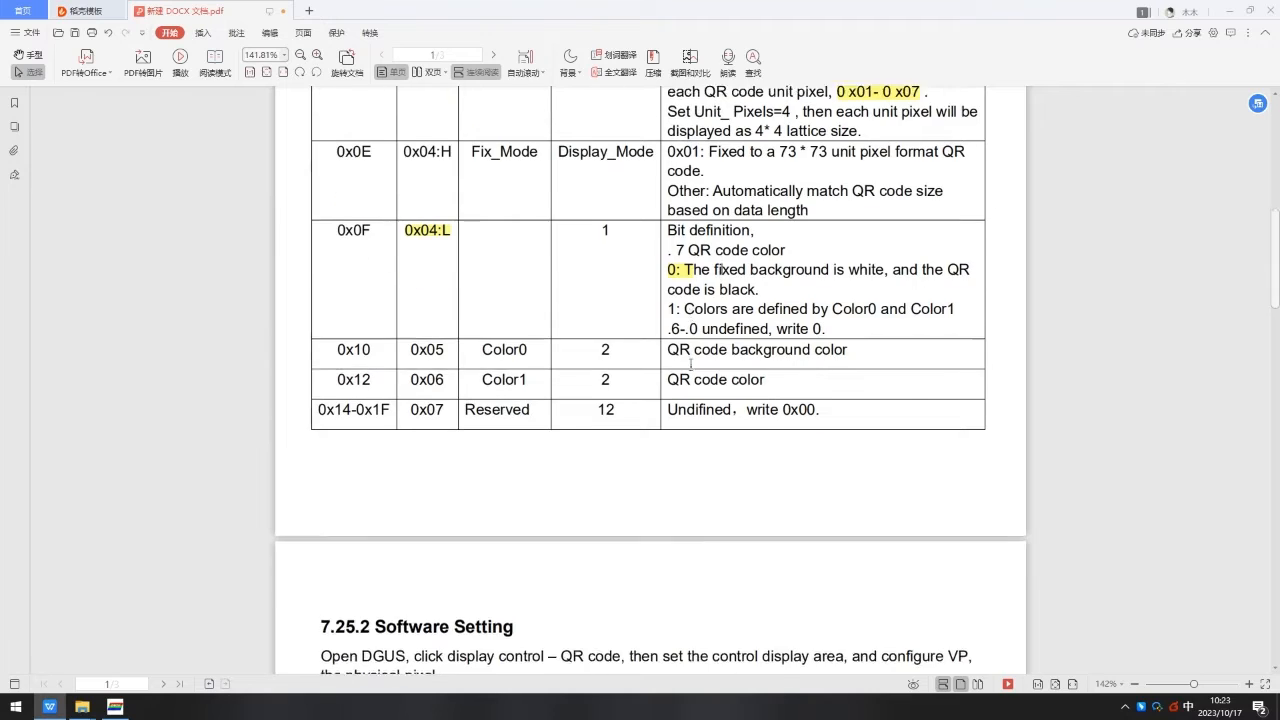
left_click_drag(670, 302, 955, 304)
left_click(741, 320)
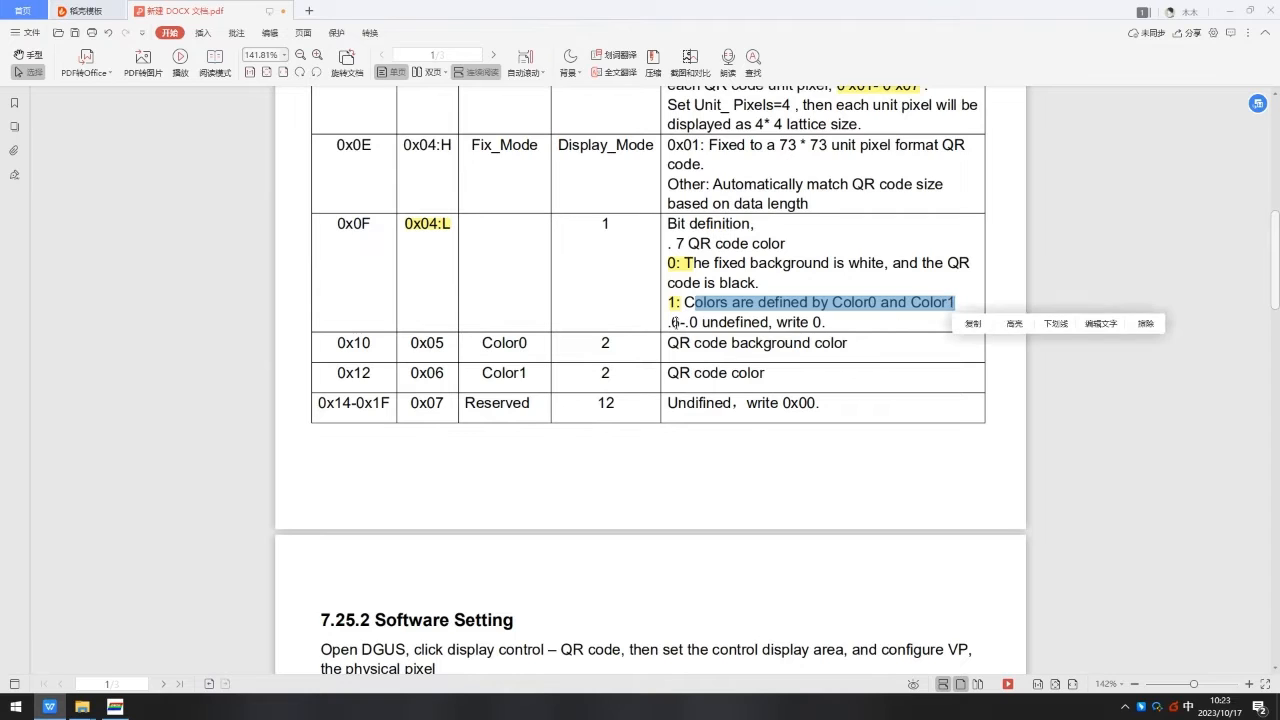
left_click_drag(676, 322, 826, 322)
left_click(763, 313)
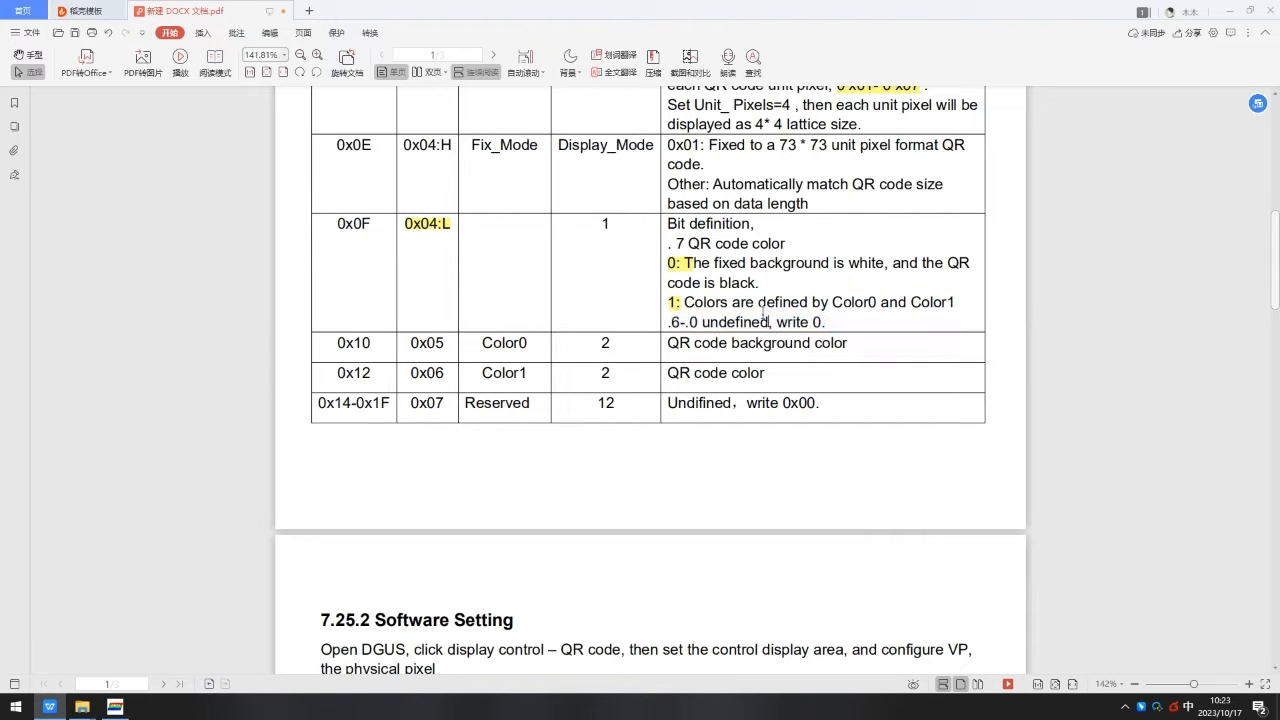
Highlight the 0x05 and 0x06 offsets and the "background color" and "QR code color" descriptions of Color0 and Color1.
scroll(470, 338, "down", 1)
left_click_drag(412, 286, 444, 287)
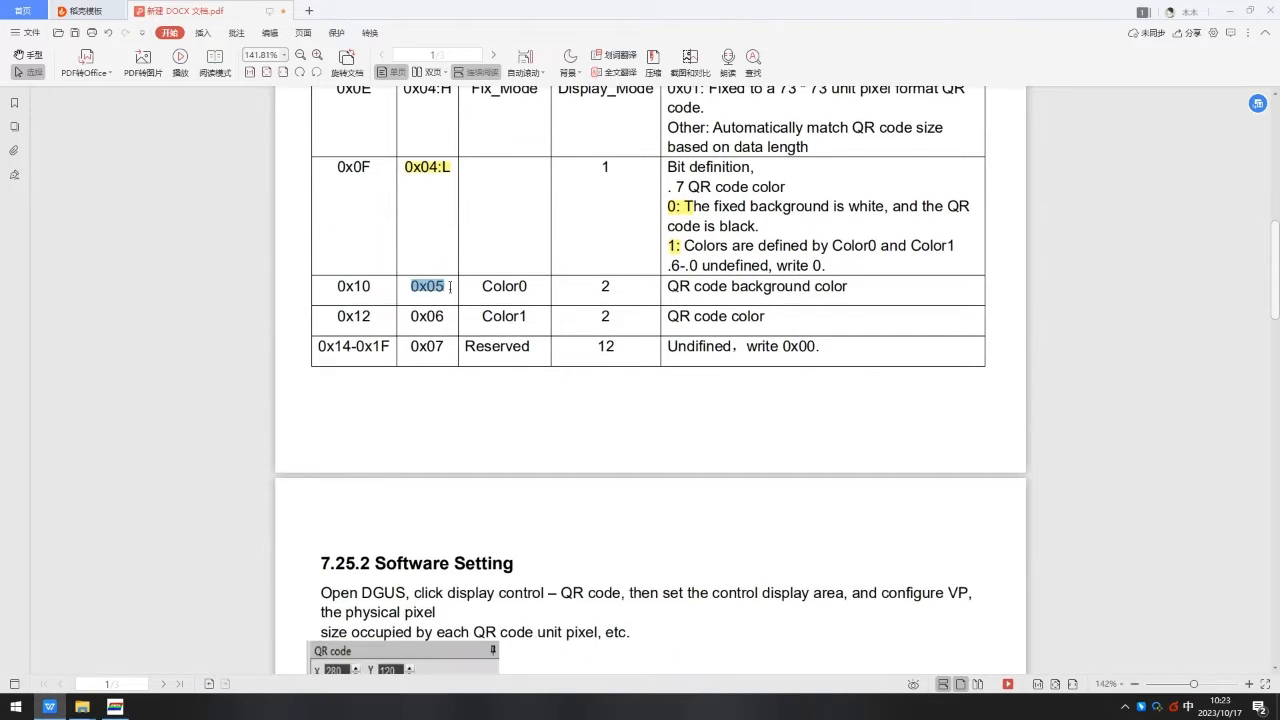
left_click(504, 305)
left_click_drag(734, 287, 848, 289)
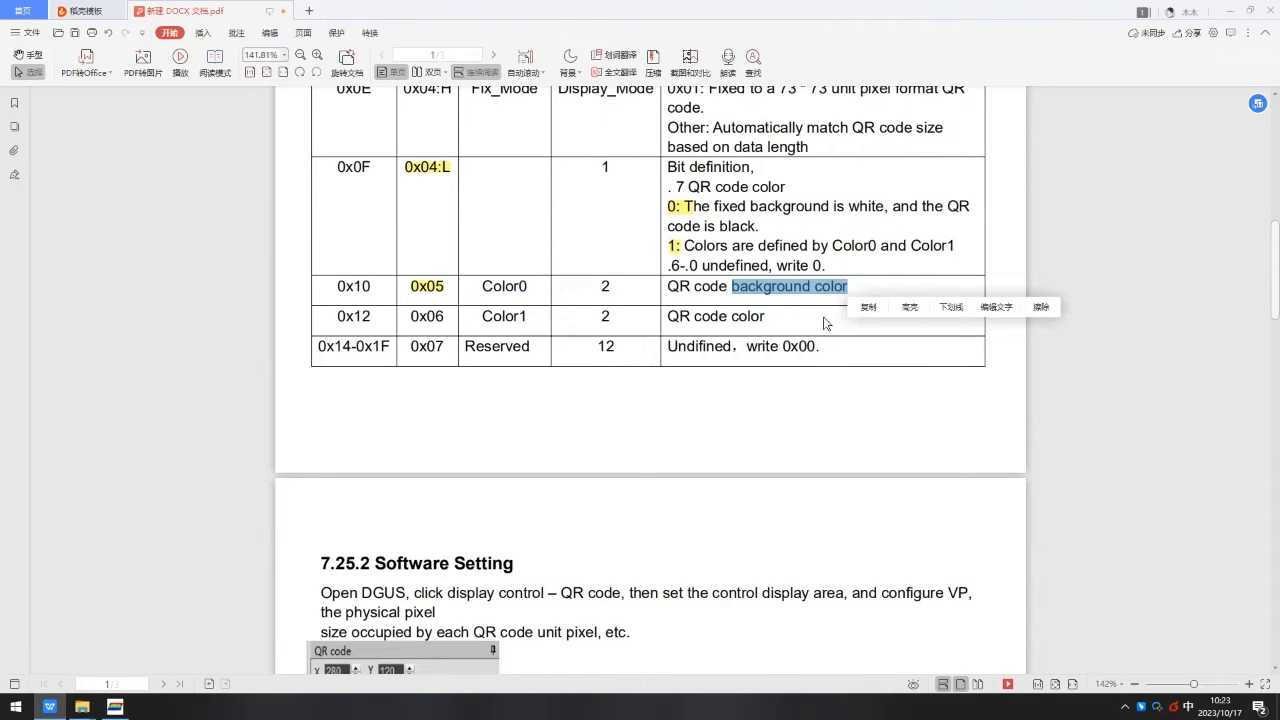
left_click(907, 308)
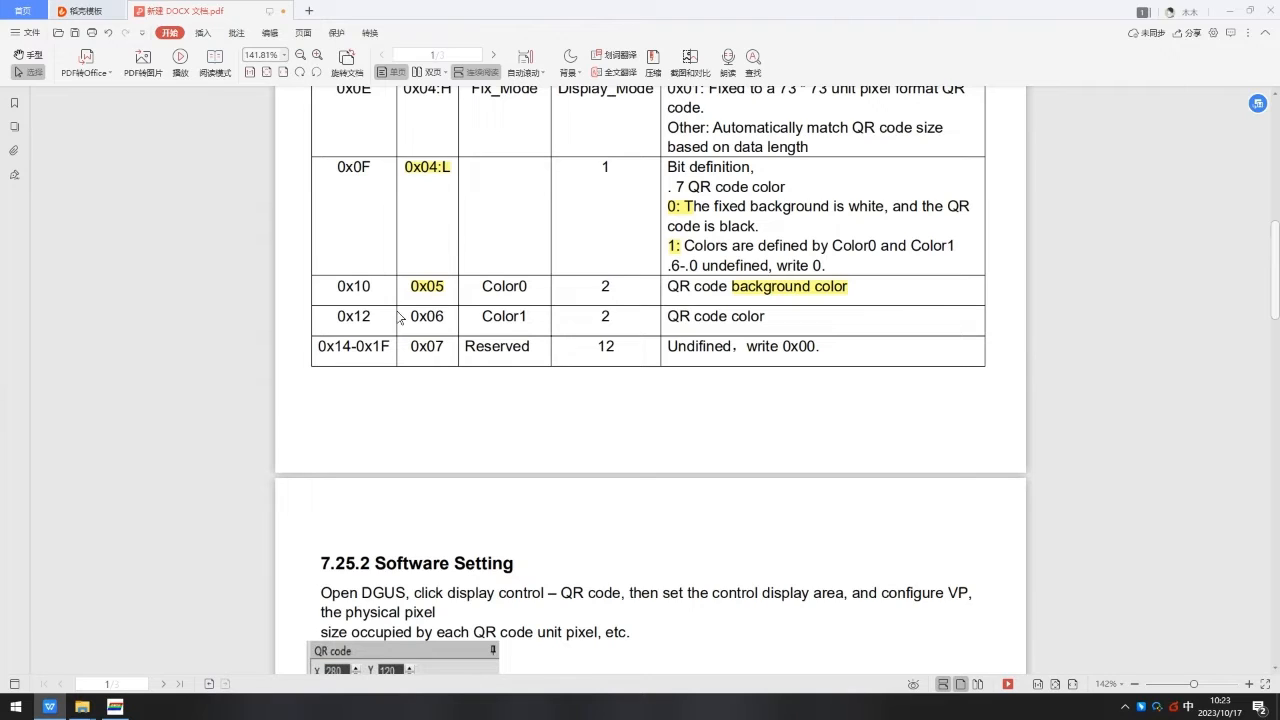
left_click_drag(399, 316, 446, 318)
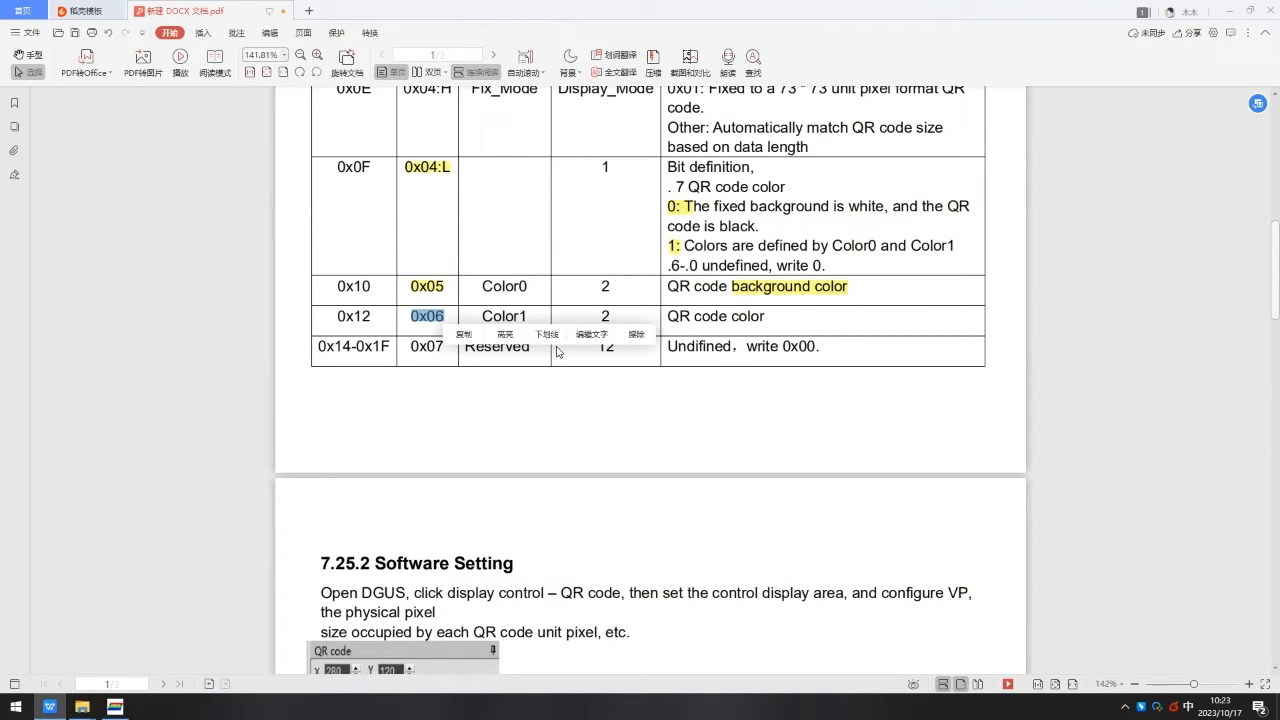
left_click(505, 334)
left_click_drag(669, 316, 766, 316)
left_click(826, 335)
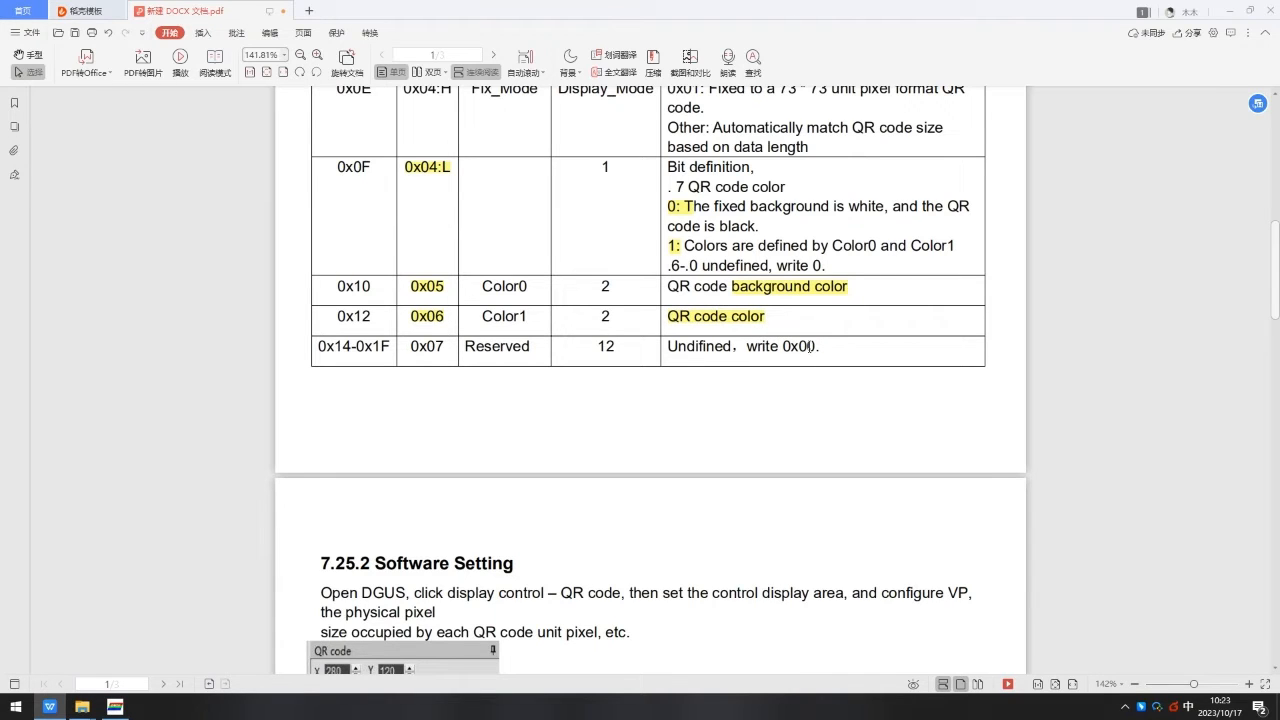
Read the 7.25.2 Software Setting instructions for configuring the QR code control.
scroll(660, 428, "down", 5)
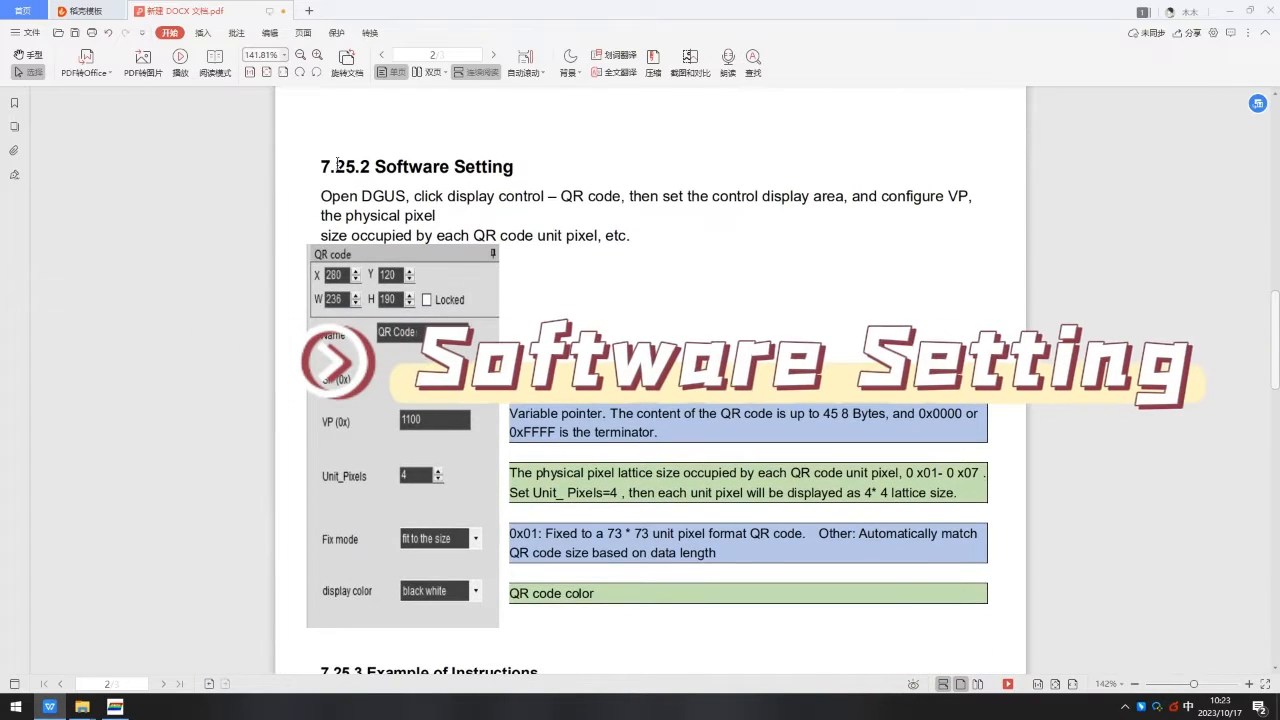
left_click_drag(334, 167, 528, 167)
left_click(330, 194)
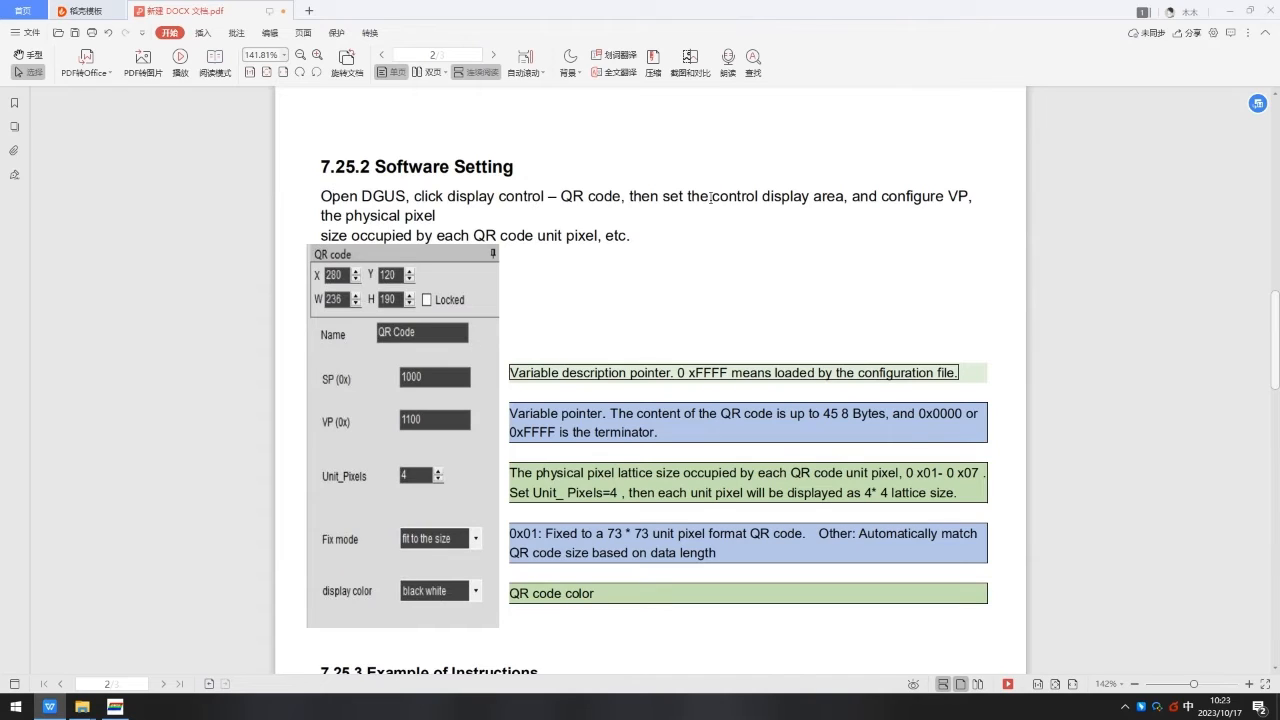
left_click_drag(714, 195, 817, 195)
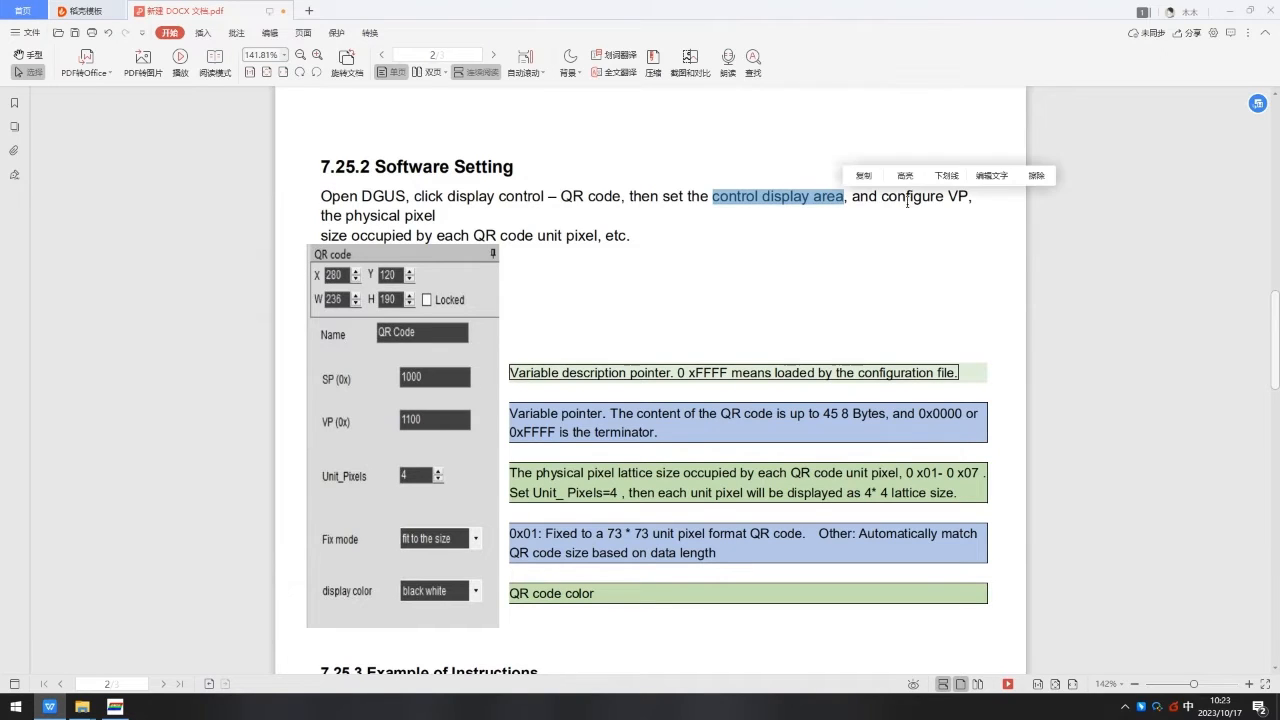
left_click_drag(882, 197, 970, 201)
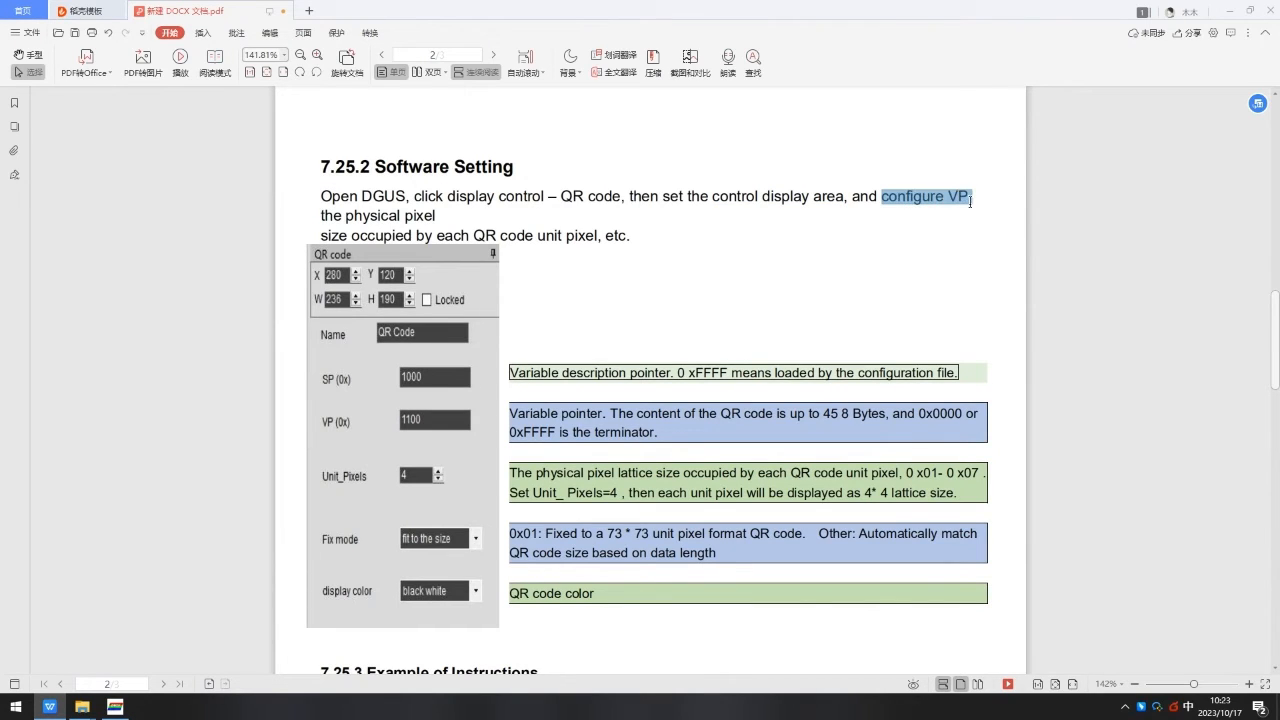
left_click_drag(333, 216, 437, 217)
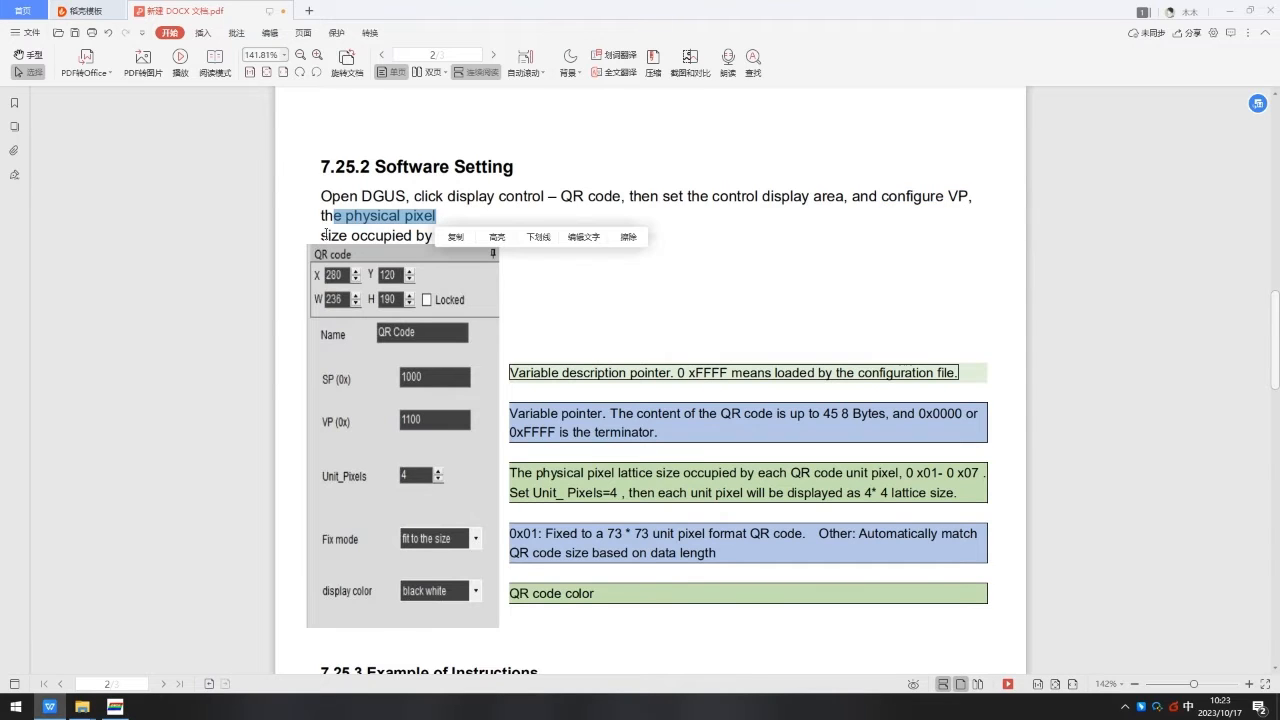
left_click_drag(324, 234, 628, 236)
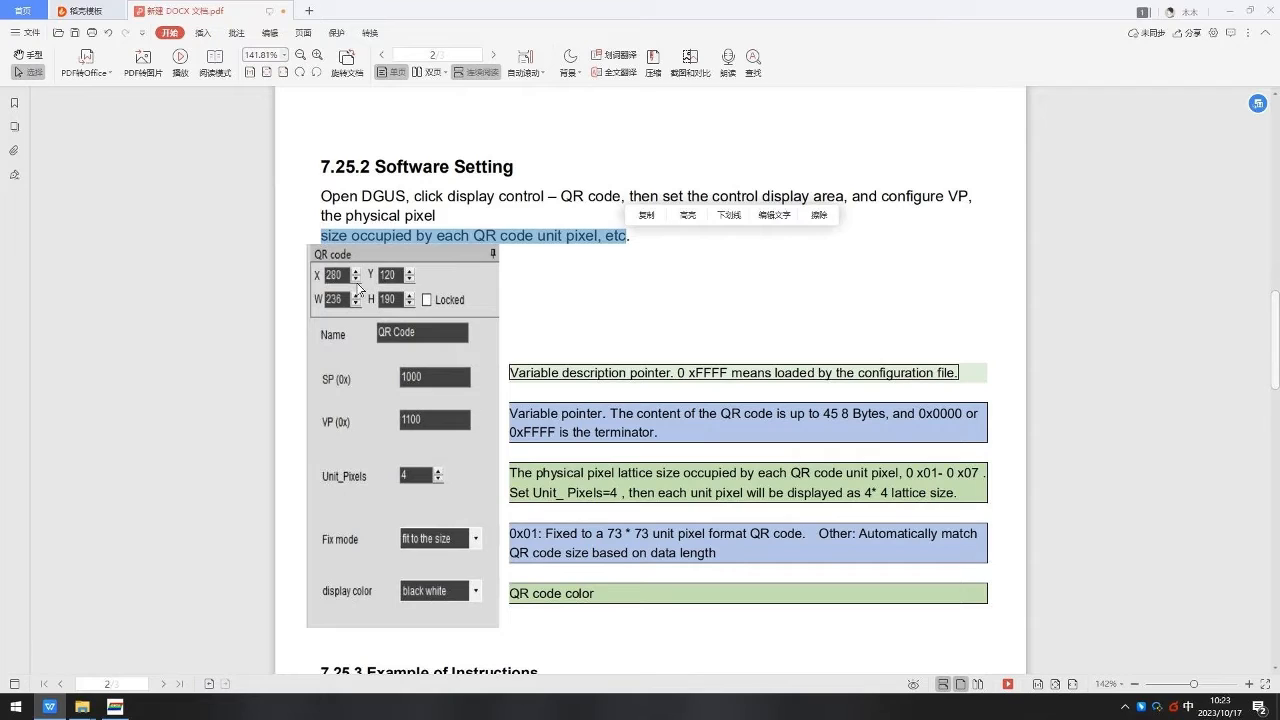
Review the SP, VP and Unit_Pixels descriptions beside the example QR code property panel.
scroll(330, 272, "down", 3)
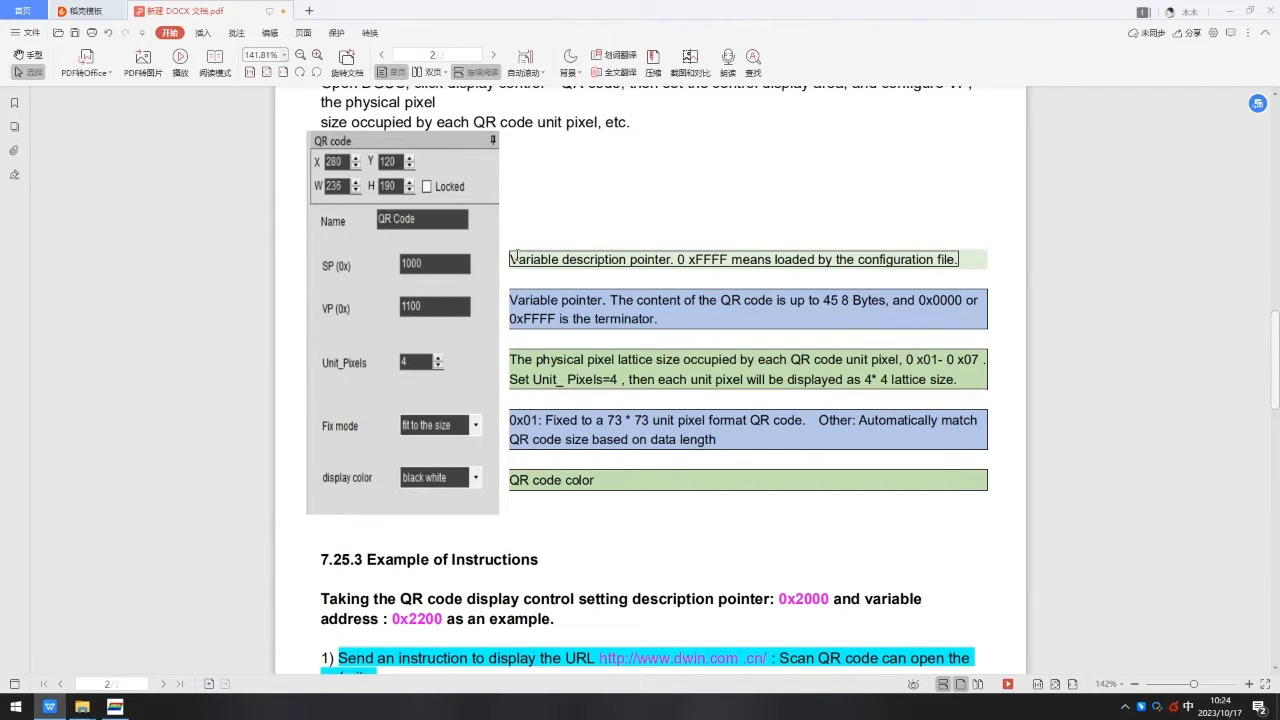
left_click_drag(516, 256, 954, 268)
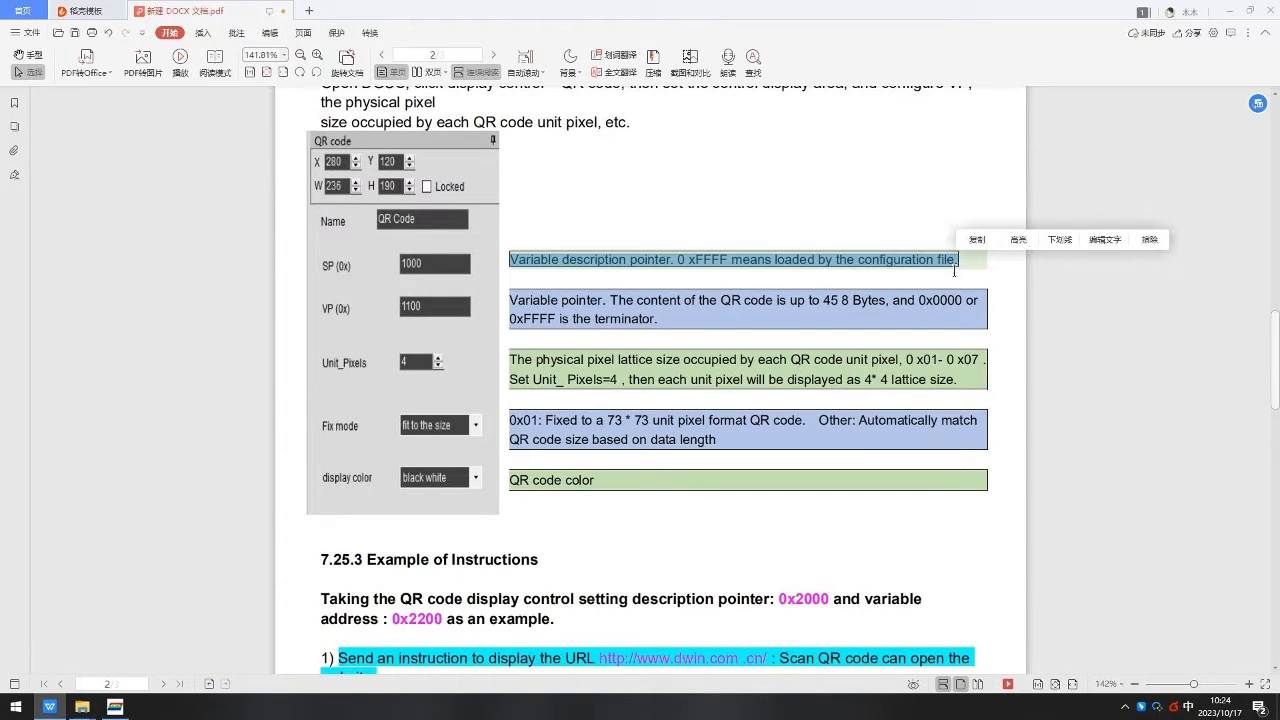
left_click(954, 270)
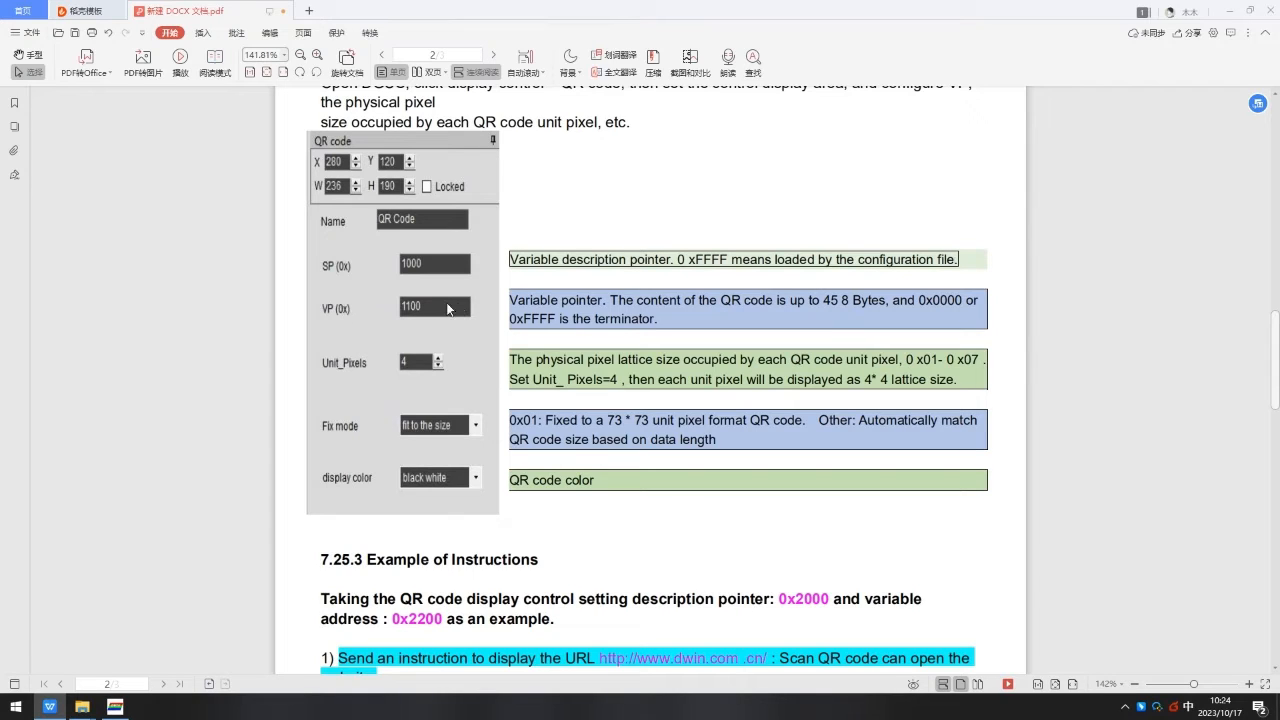
left_click_drag(512, 299, 955, 308)
left_click_drag(511, 318, 669, 320)
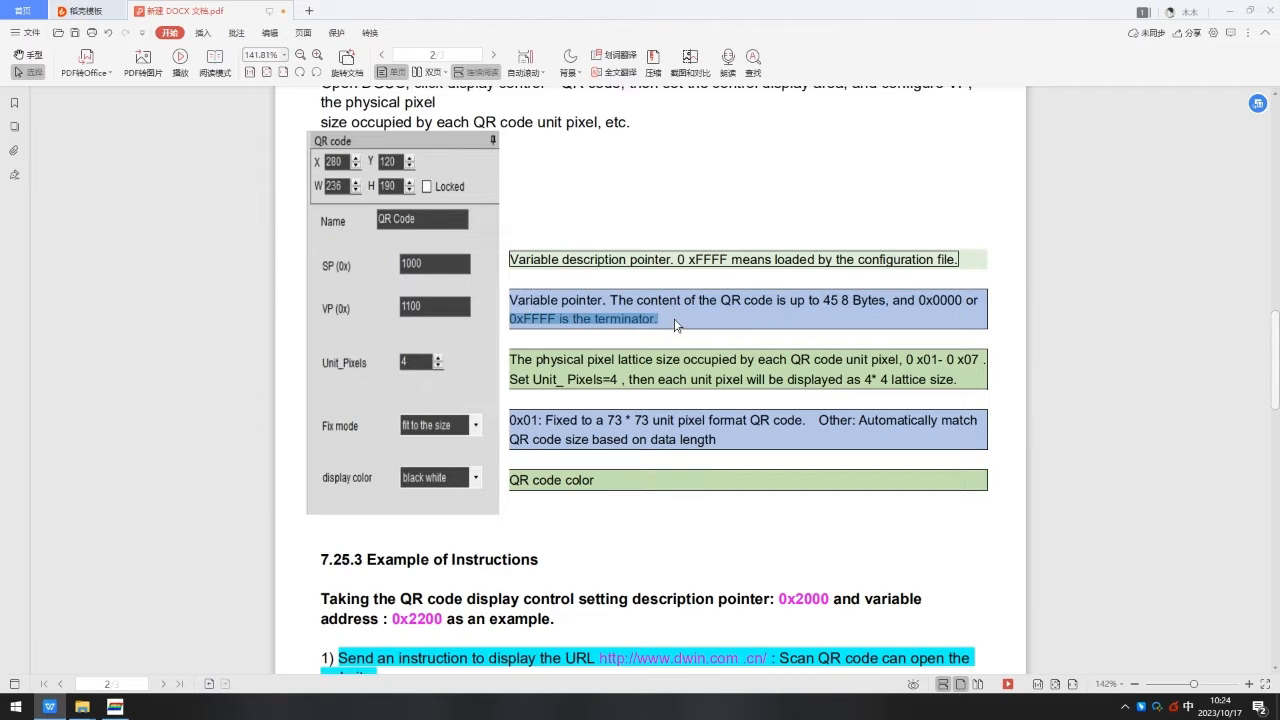
scroll(343, 232, "down", 2)
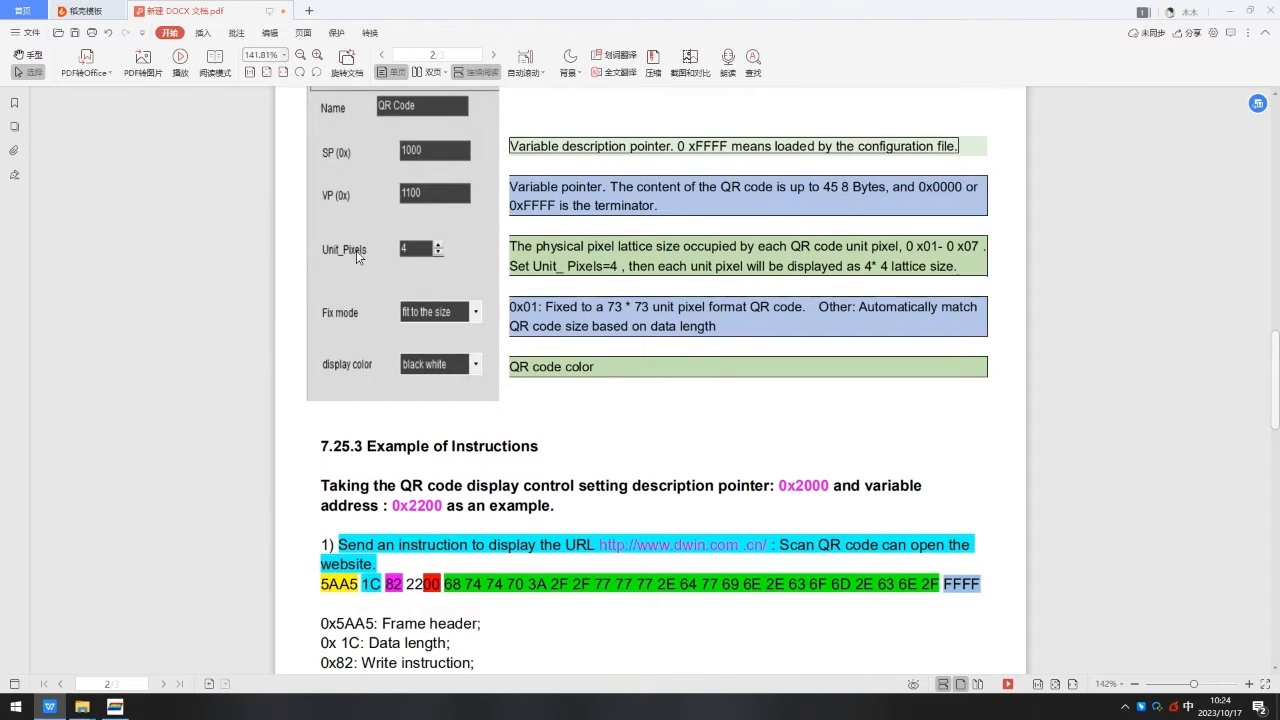
left_click_drag(512, 245, 980, 251)
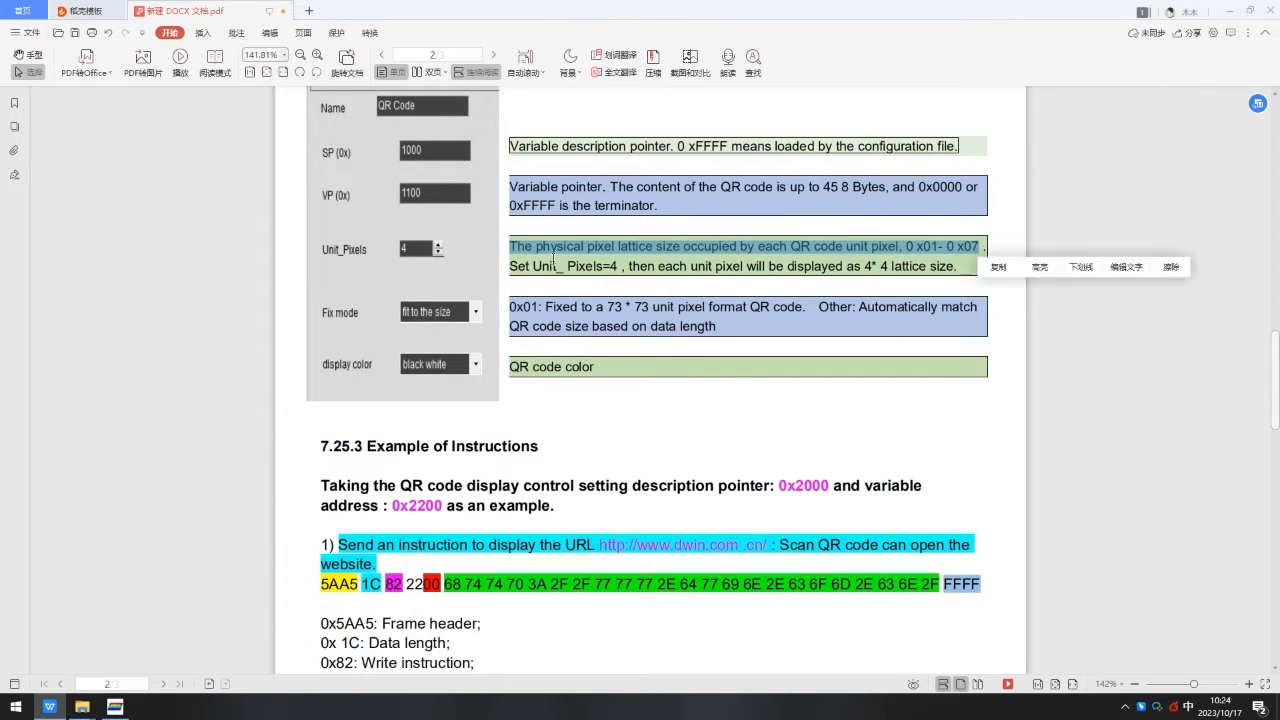
left_click_drag(511, 266, 957, 266)
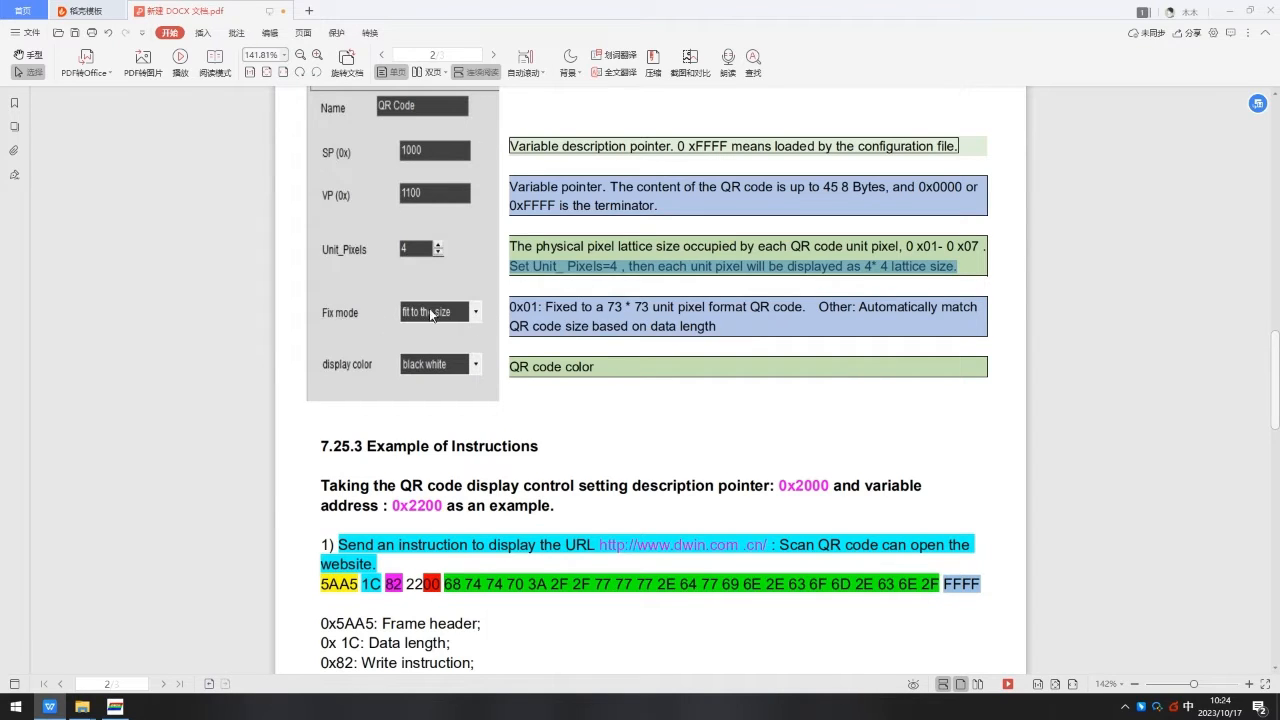
Highlight the Unit_Pixels example sentence, the "QR code size" phrase and the "QR code color" description in the manual.
left_click_drag(511, 306, 946, 318)
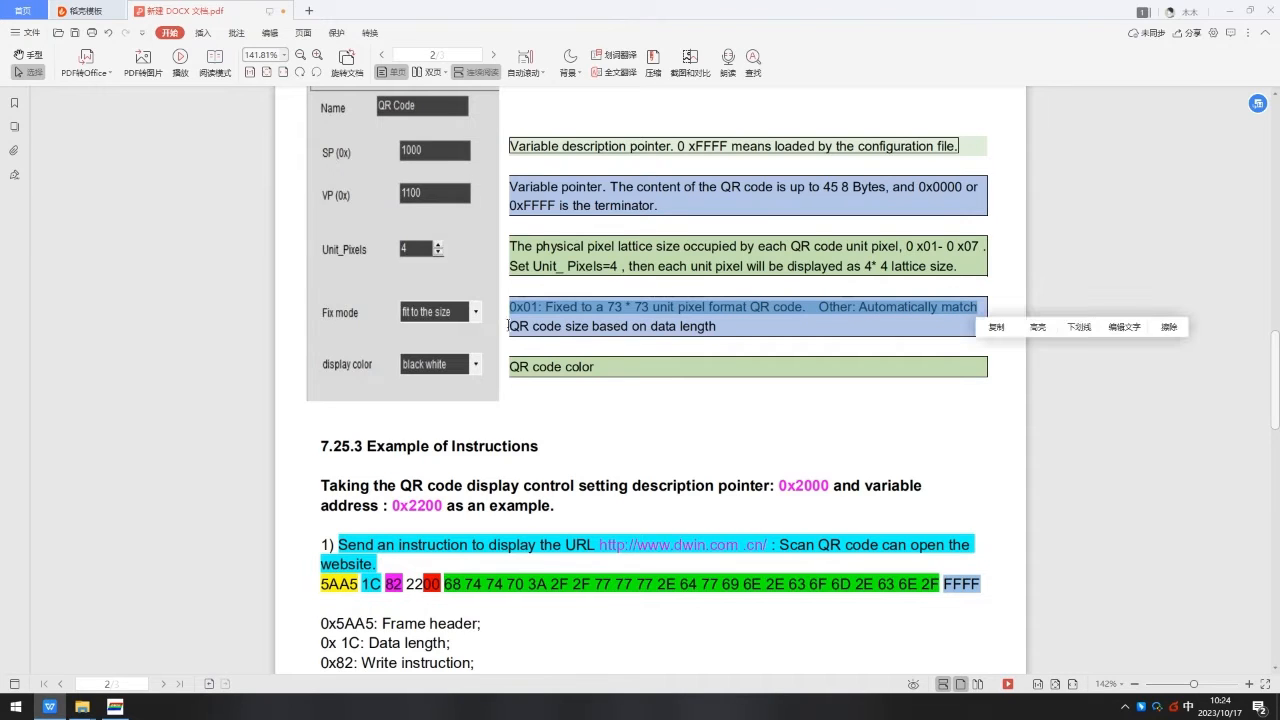
left_click_drag(508, 325, 588, 328)
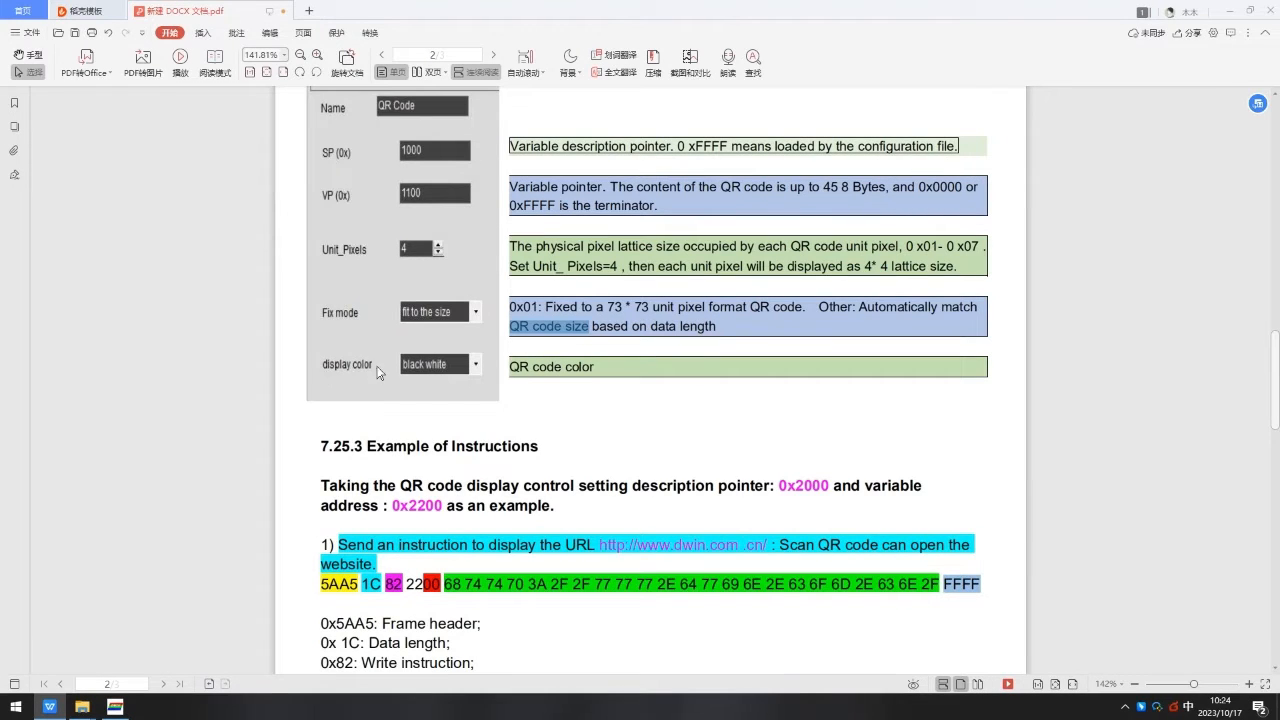
left_click_drag(510, 366, 598, 370)
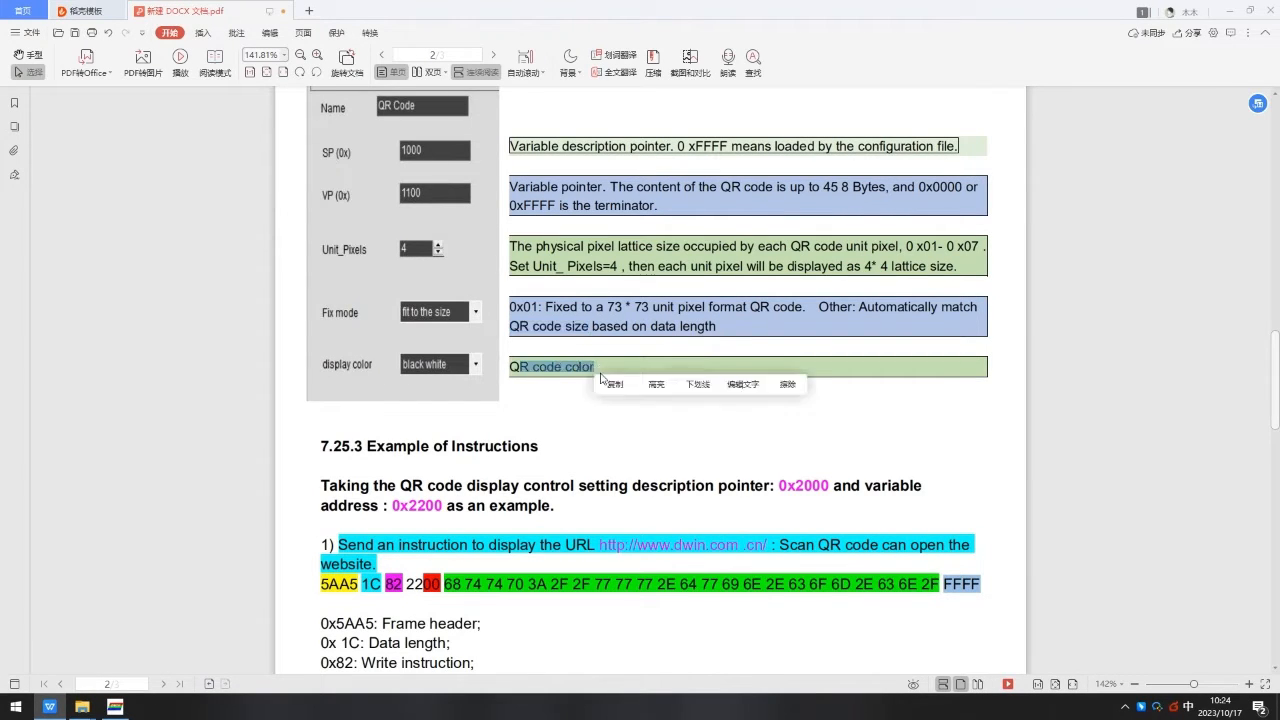
left_click(589, 342)
scroll(589, 342, "up", 3)
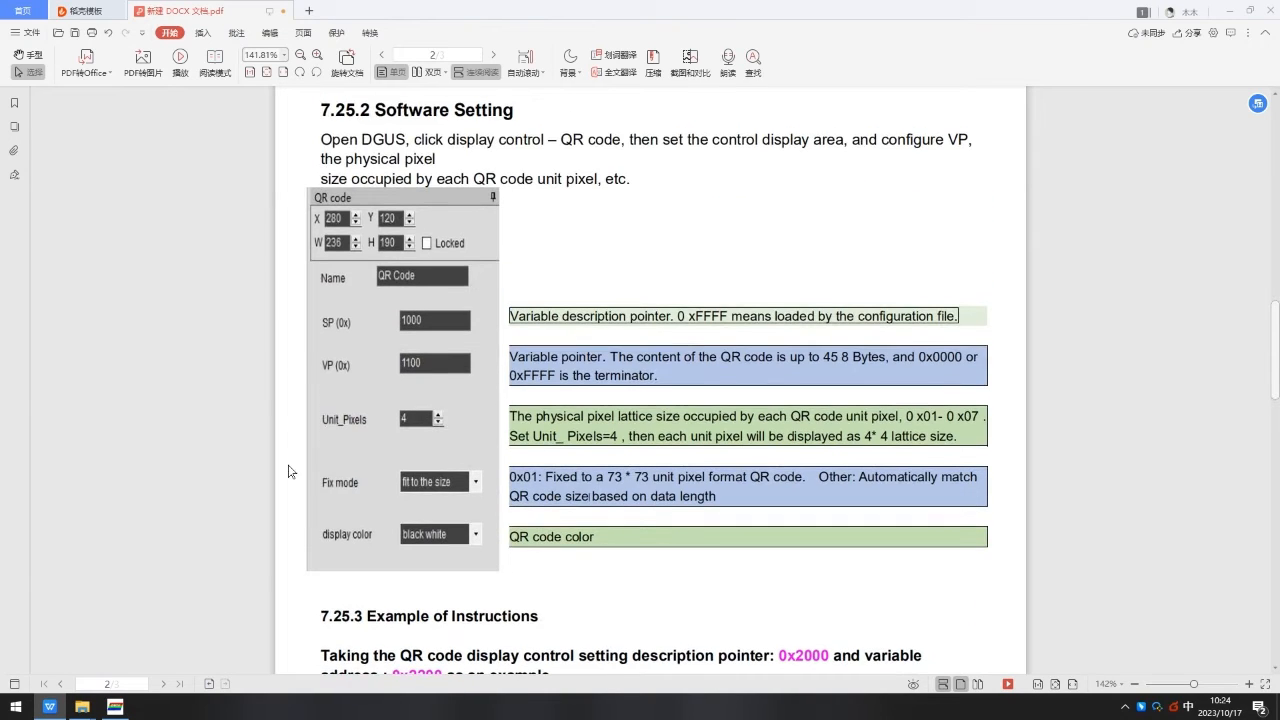
Set the QR code control's SP to 1000 and VP to 1100 in the DGUS project.
left_click(115, 707)
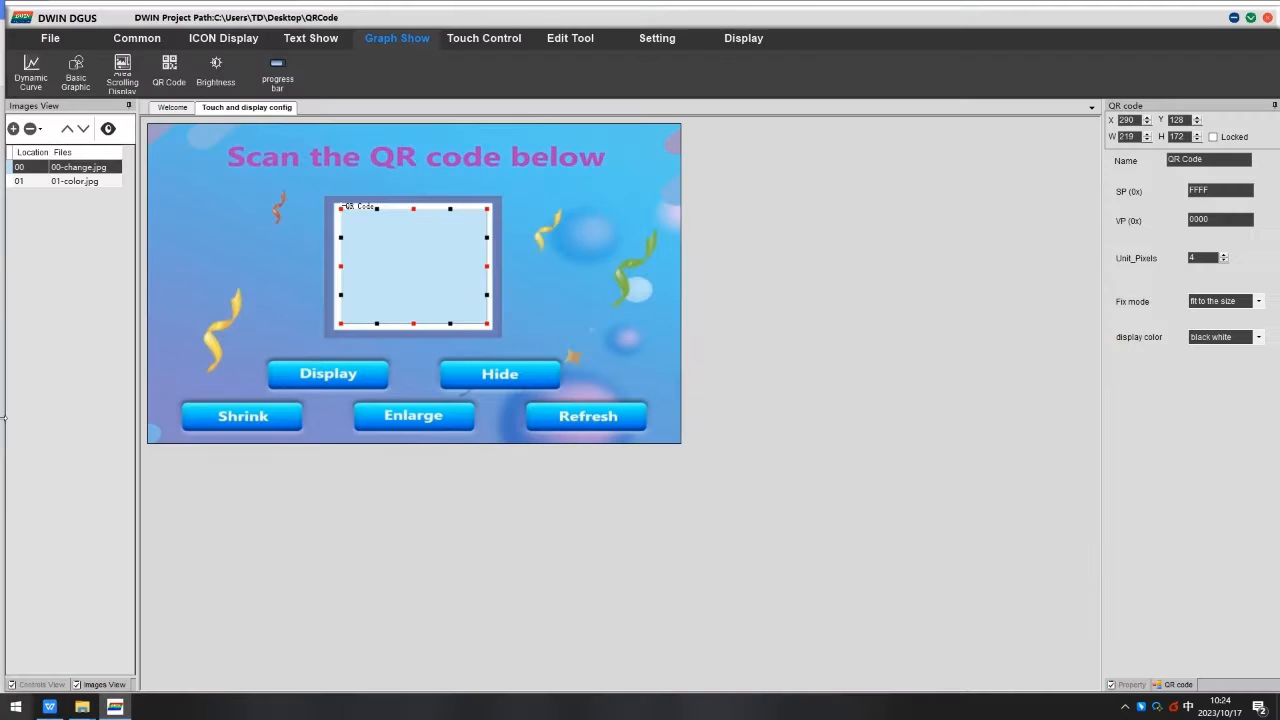
left_click_drag(398, 265, 401, 265)
double_click(1210, 186)
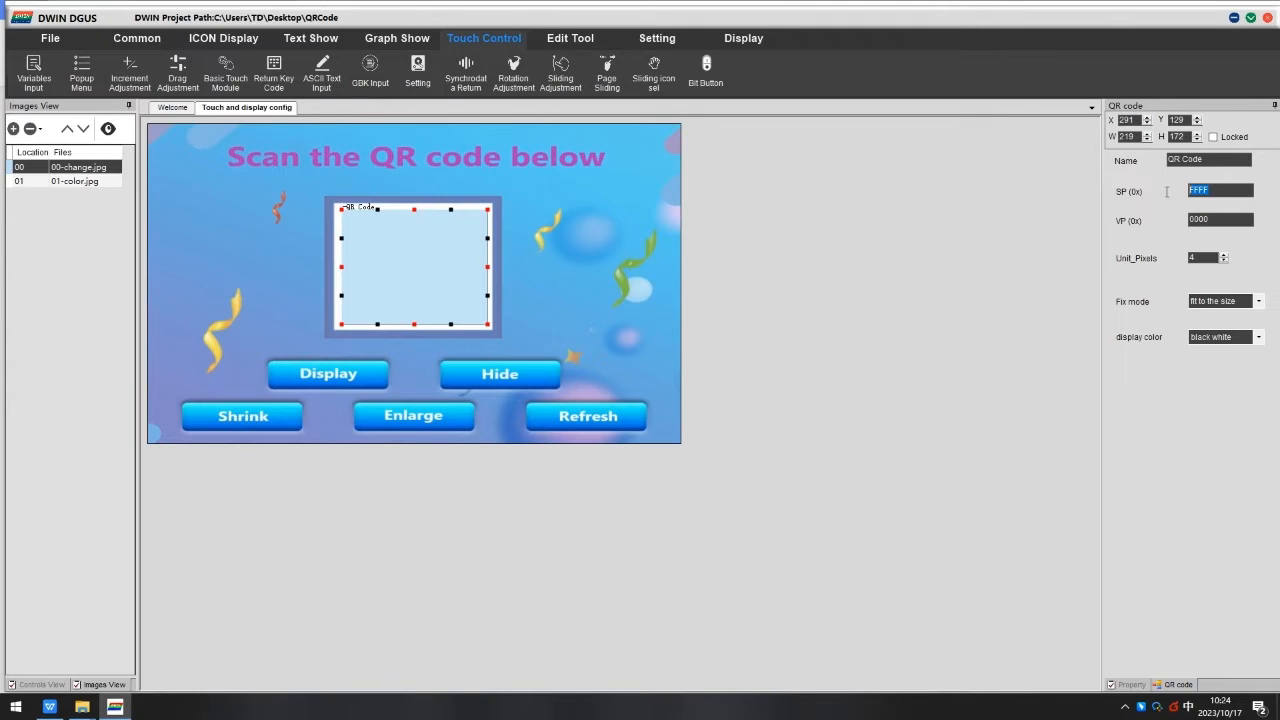
type("11")
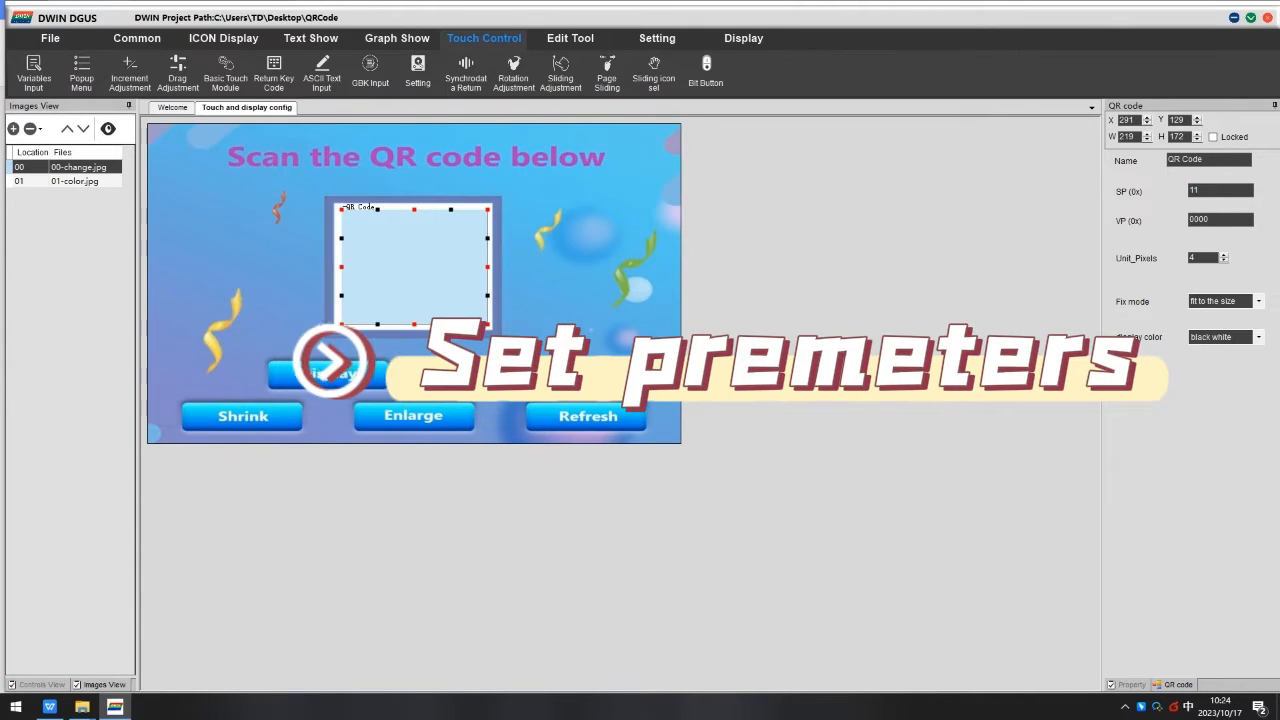
type("00")
double_click(1200, 220)
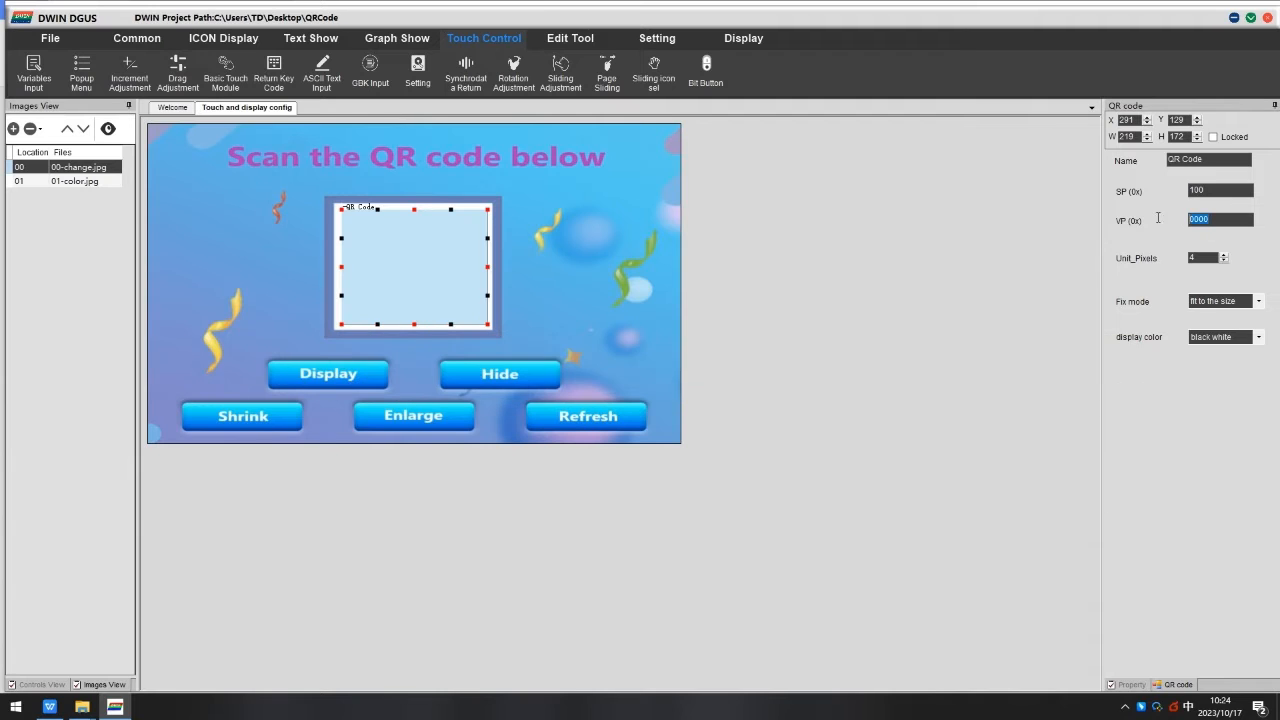
type("1100")
left_click(1219, 192)
type("0")
Review the Fix mode and display color options of the QR code control.
left_click(1228, 308)
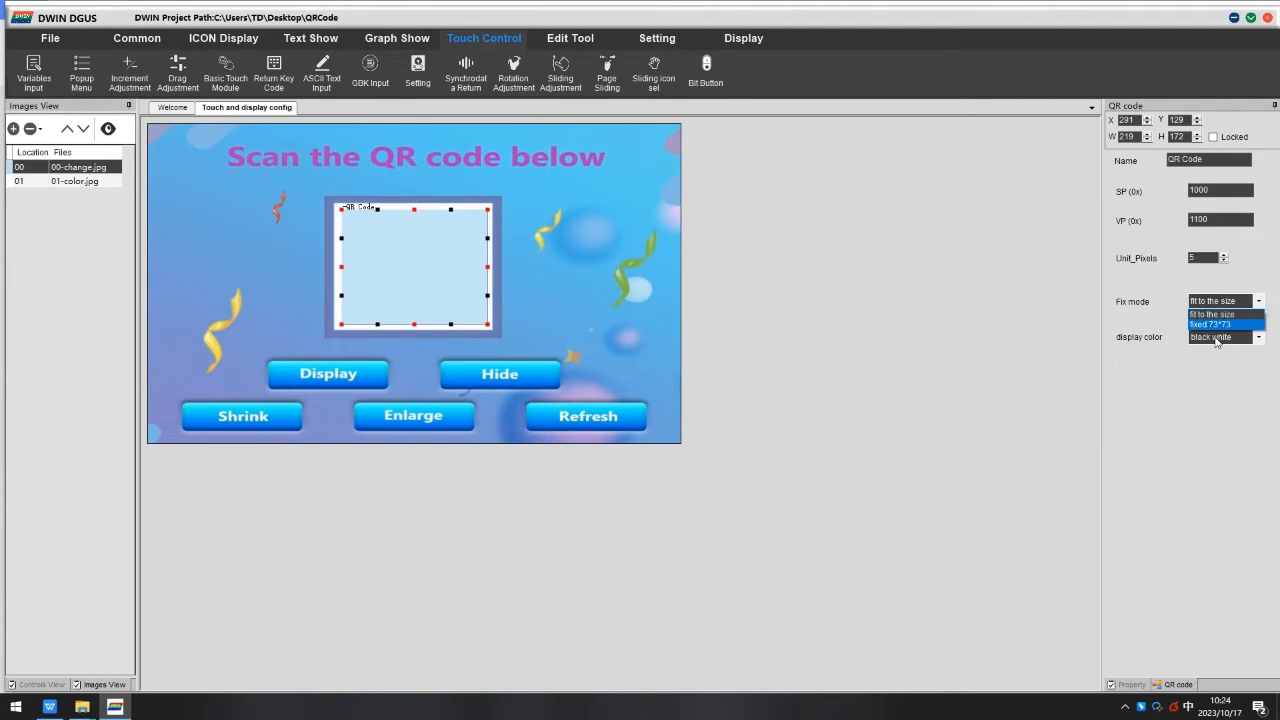
left_click(1218, 317)
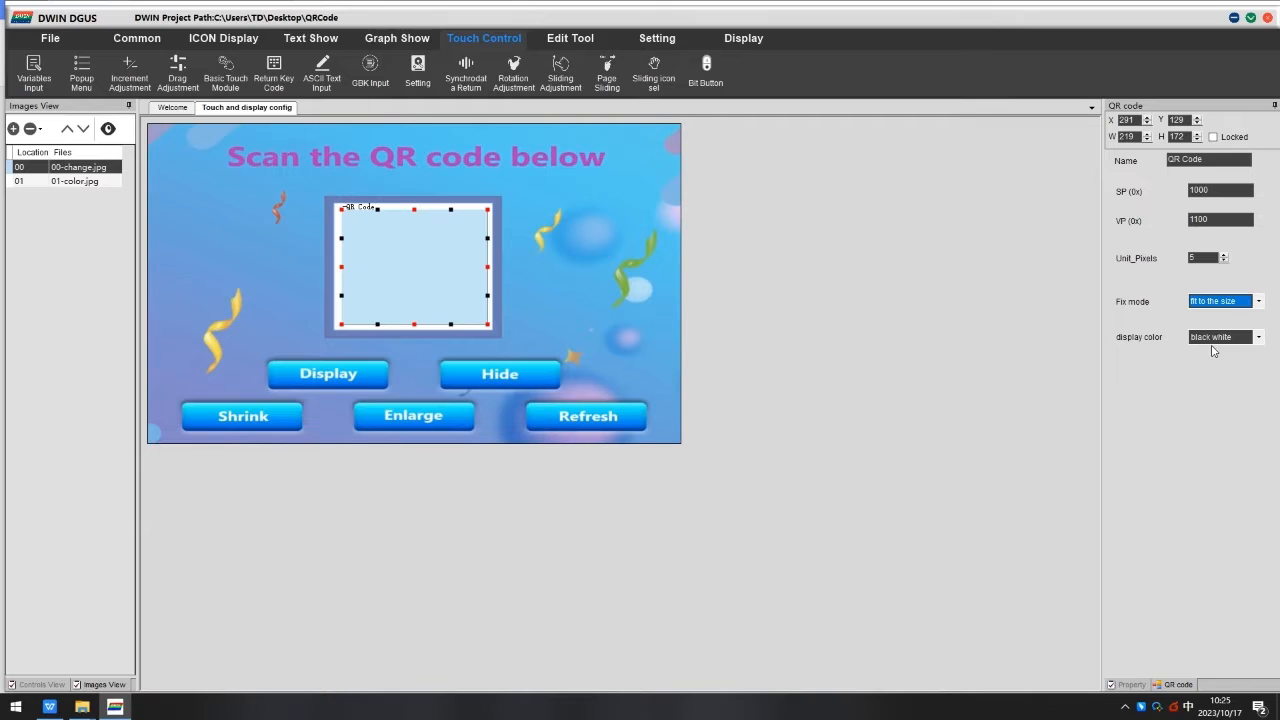
left_click(1214, 342)
left_click(1221, 341)
Place Return Key Code controls over the Display and Hide buttons.
left_click(397, 38)
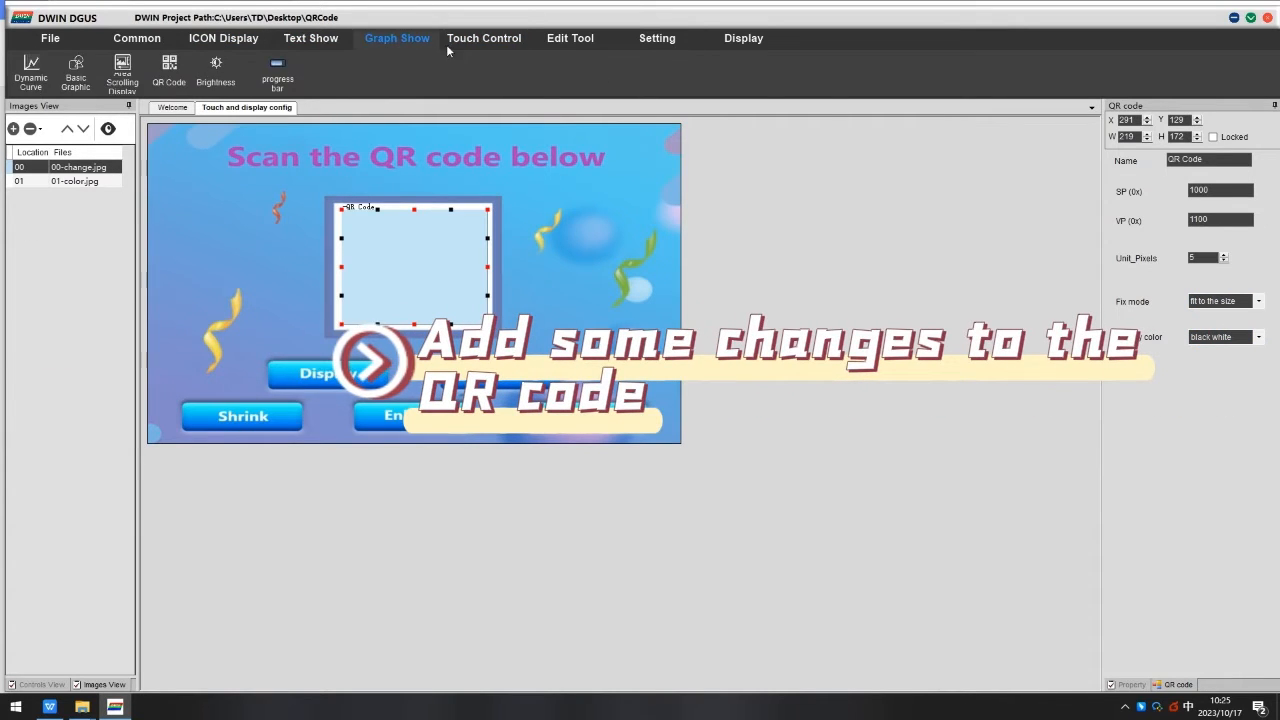
left_click(484, 38)
left_click(273, 70)
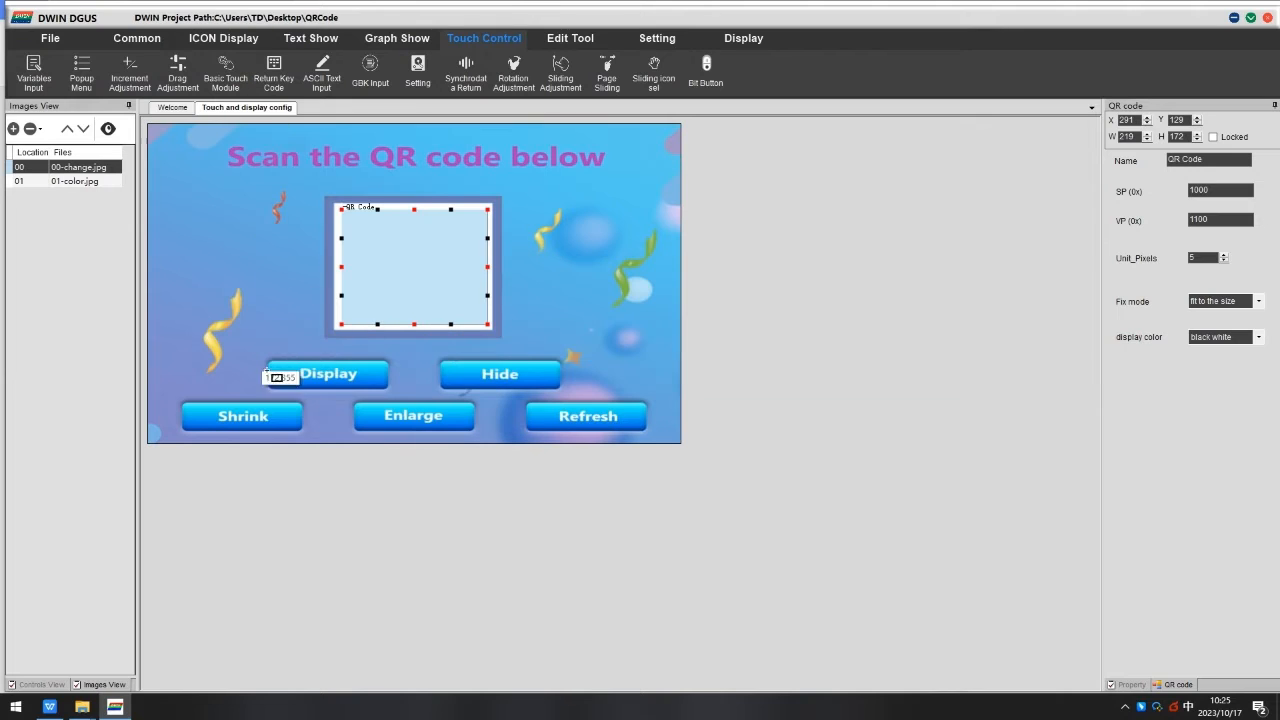
left_click_drag(268, 358, 385, 395)
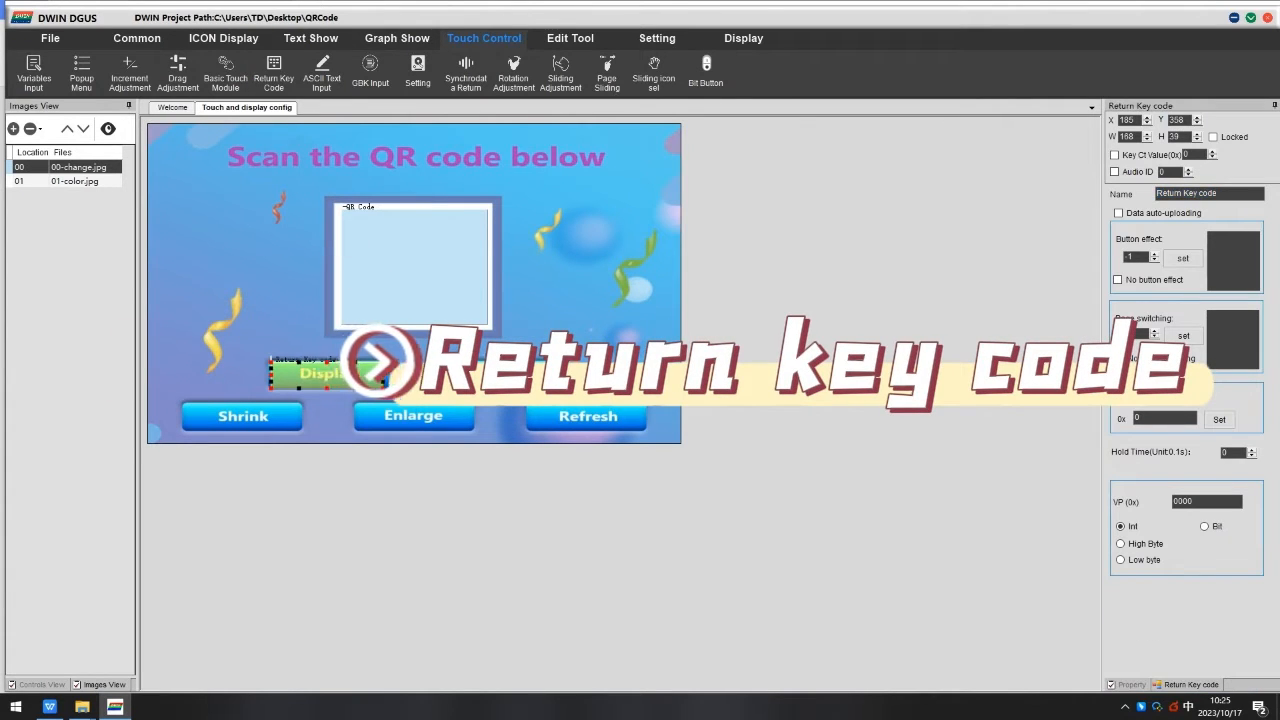
left_click_drag(441, 359, 566, 395)
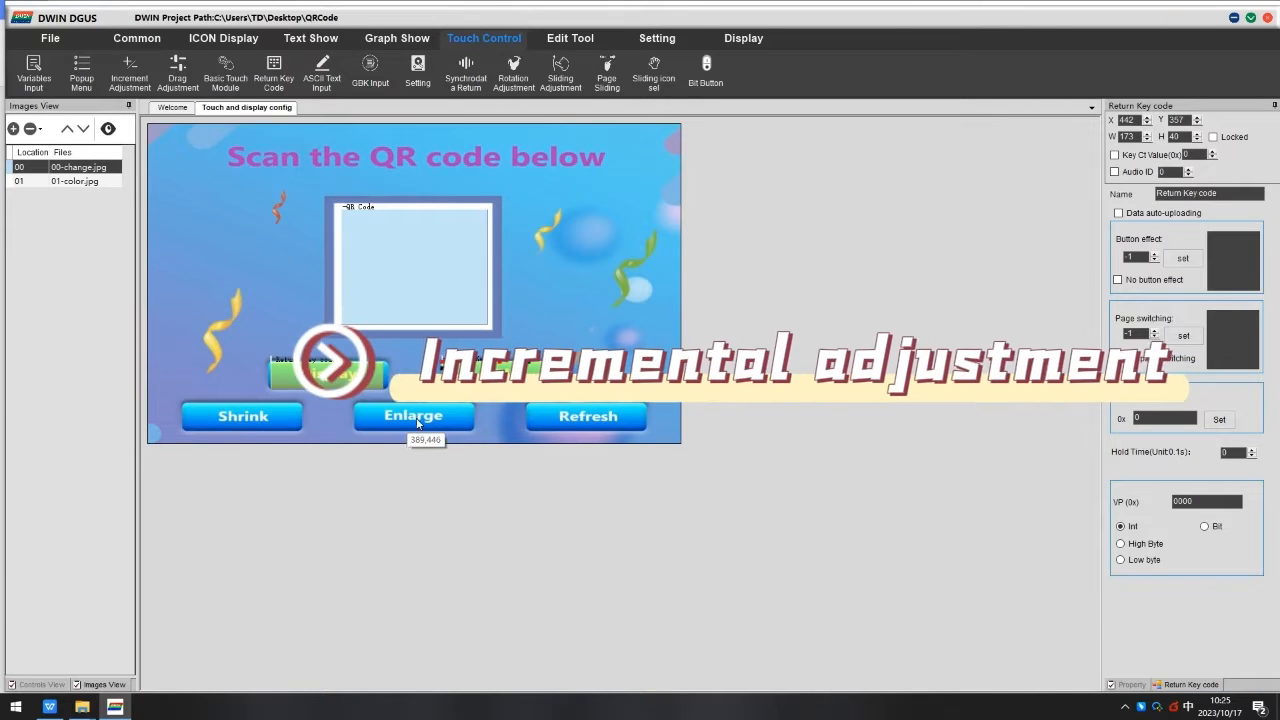
Place Incremental Adjustment controls over the Shrink, Enlarge and Refresh buttons.
left_click(130, 72)
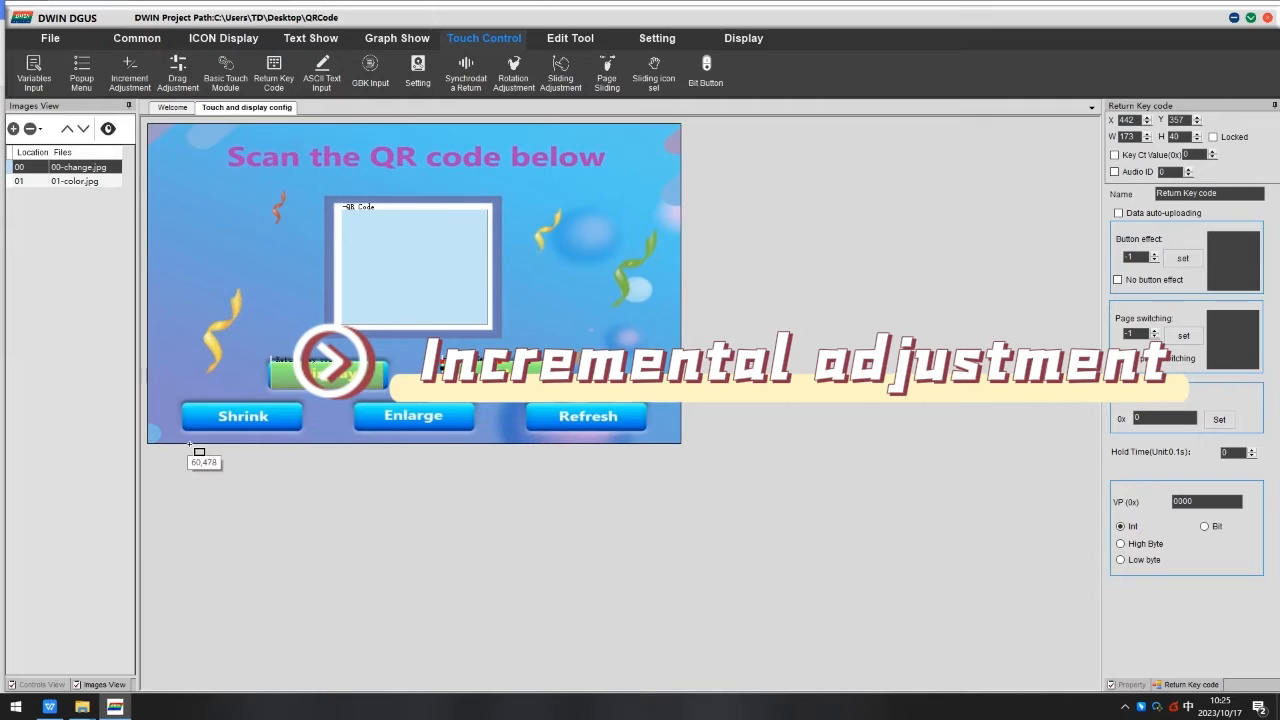
left_click_drag(182, 400, 647, 432)
left_click(141, 88)
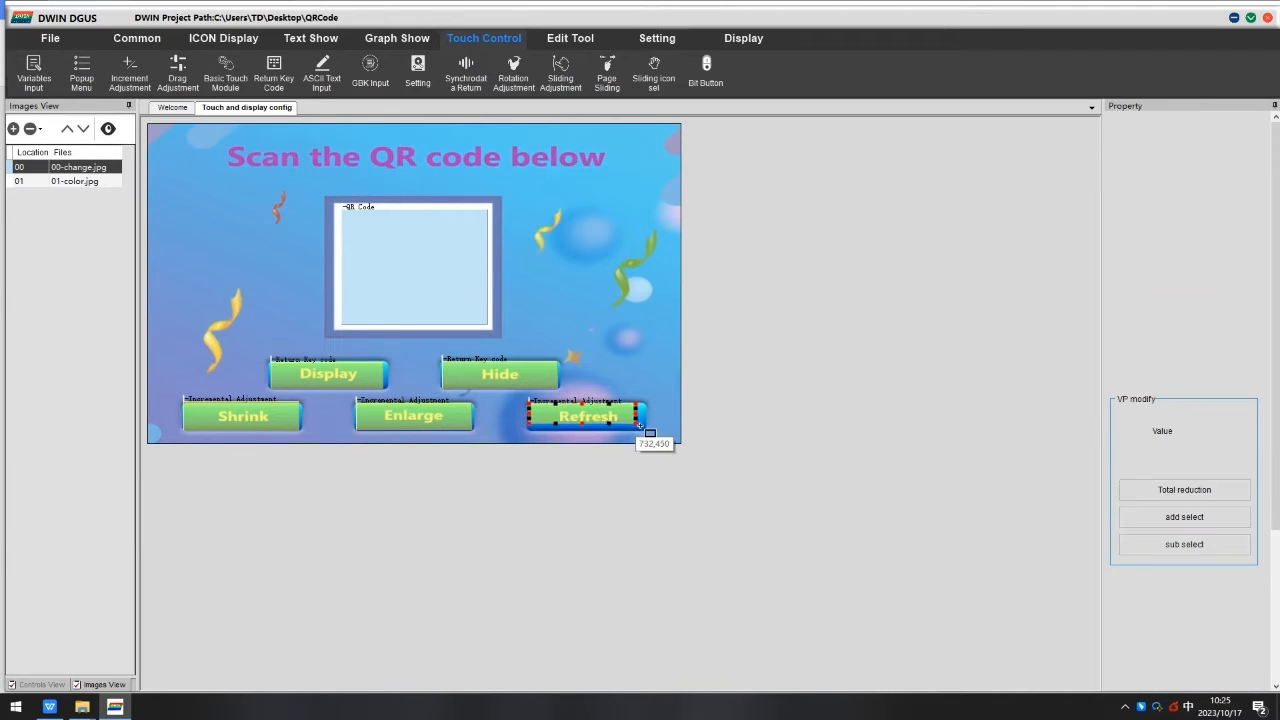
Set the Display return key's VP to 1100 and key value to 000, and open the Hide key's VP field.
left_click(330, 375)
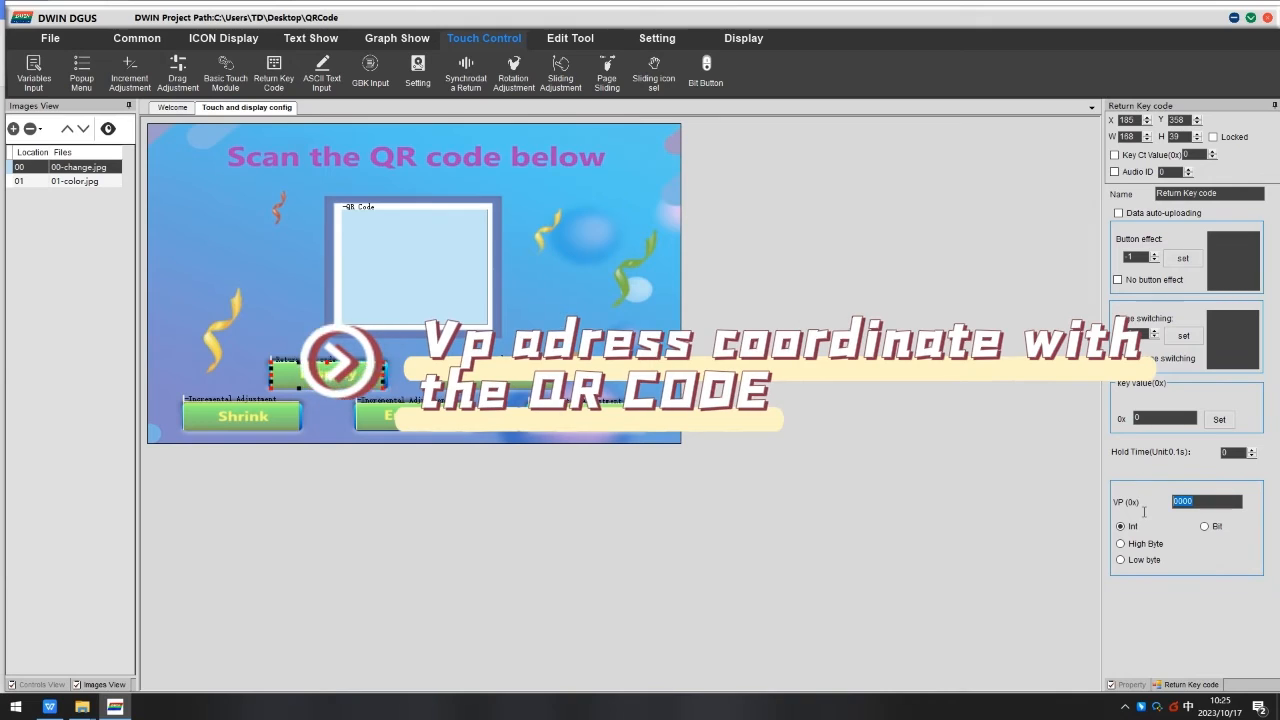
double_click(1186, 501)
type("1100")
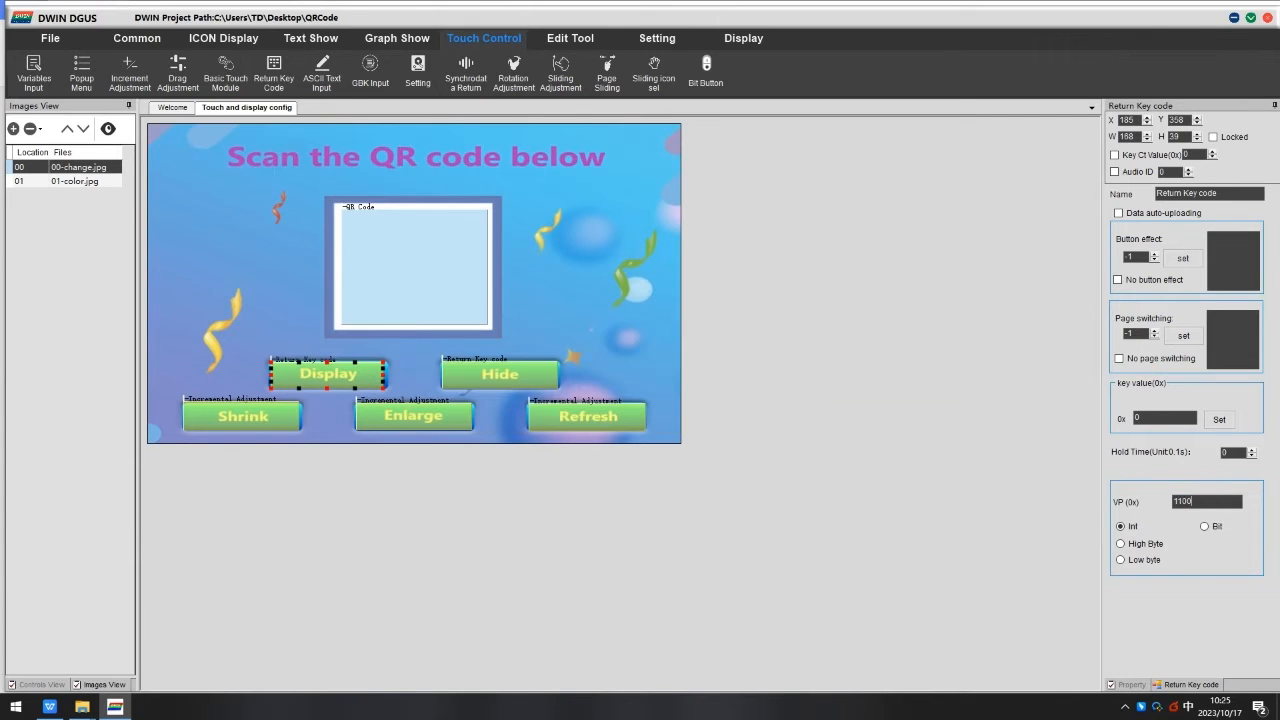
double_click(1146, 418)
type("0001")
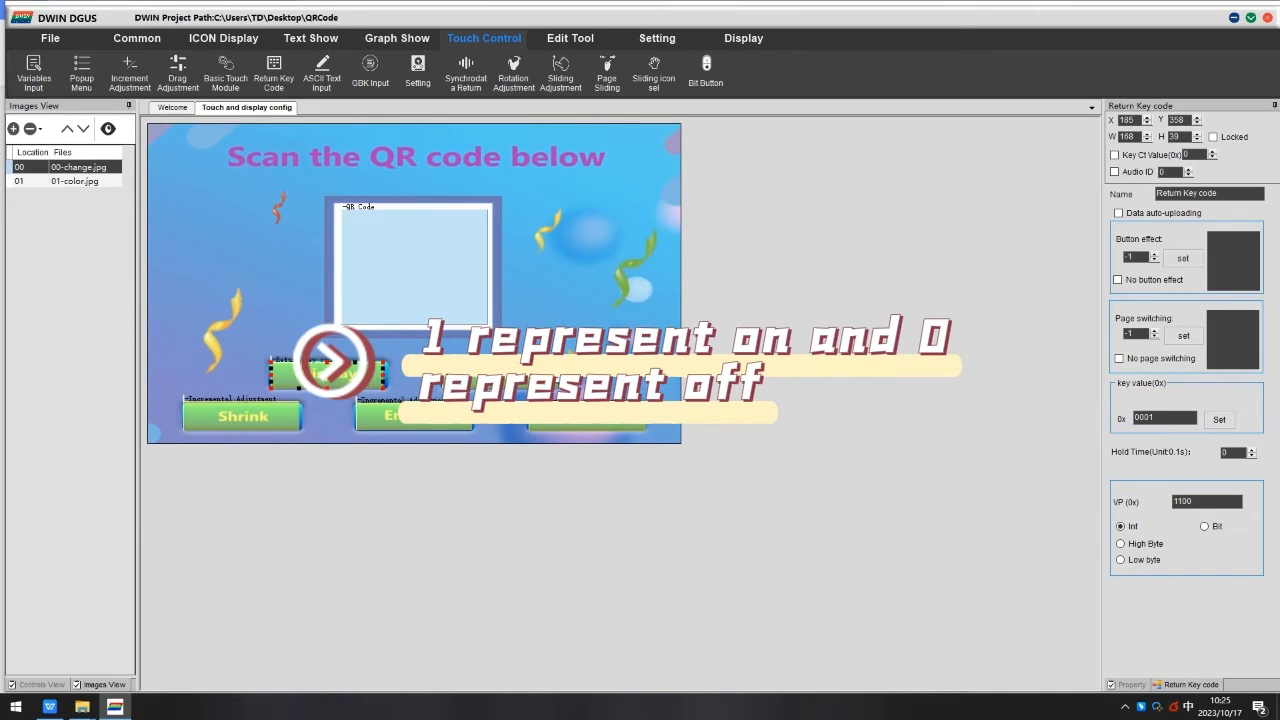
left_click(499, 370)
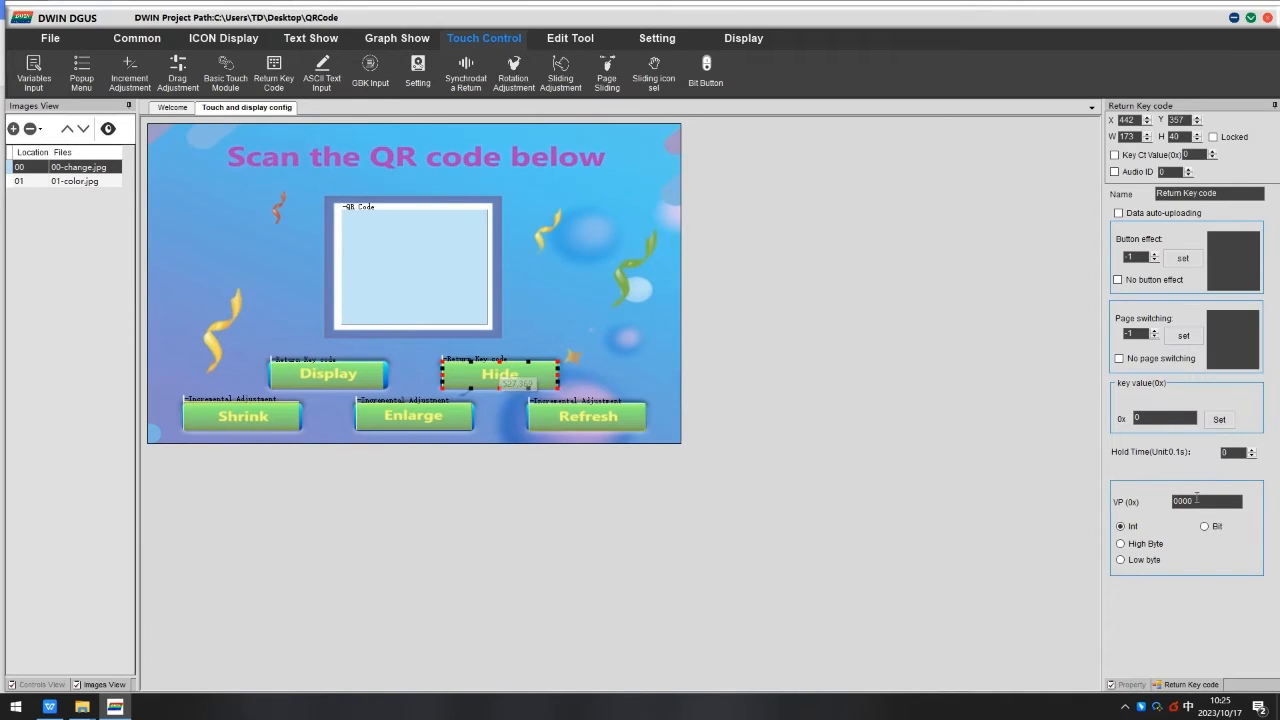
double_click(1178, 501)
Select the Shrink adjustment and consult the Unit_Pixels range in the QR code parameter table.
left_click(243, 412)
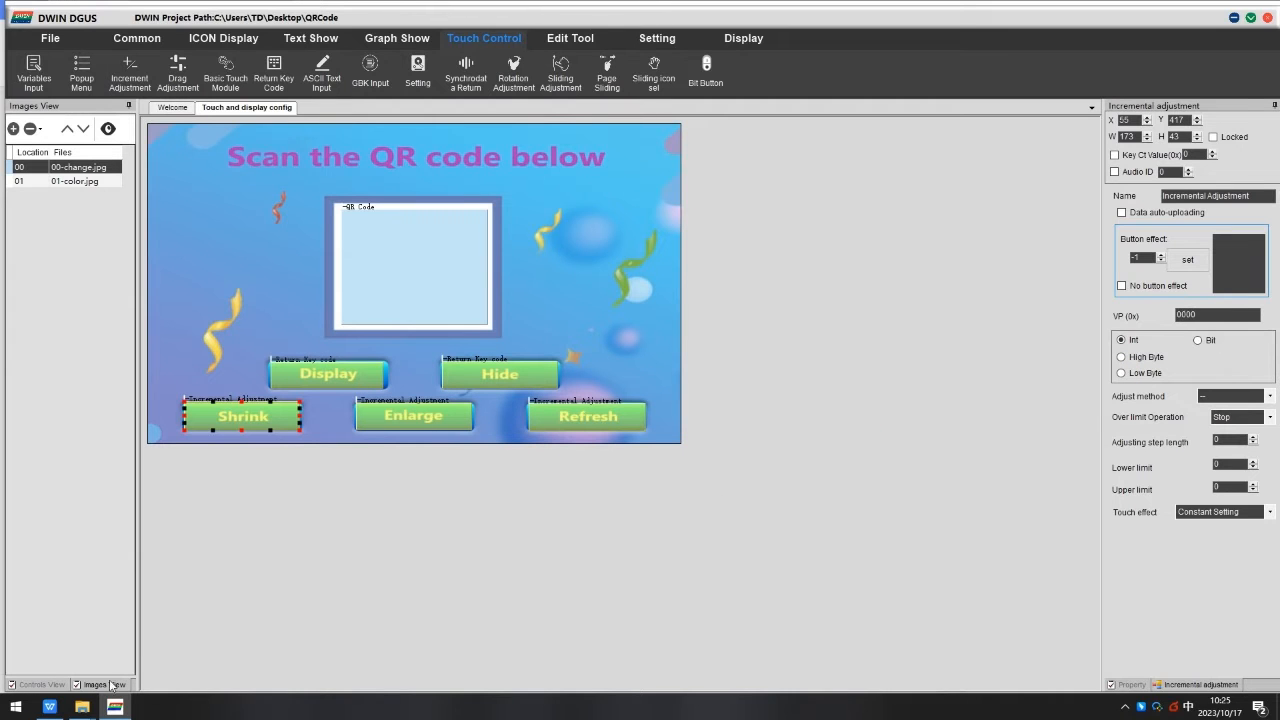
left_click(49, 706)
scroll(533, 366, "up", 5)
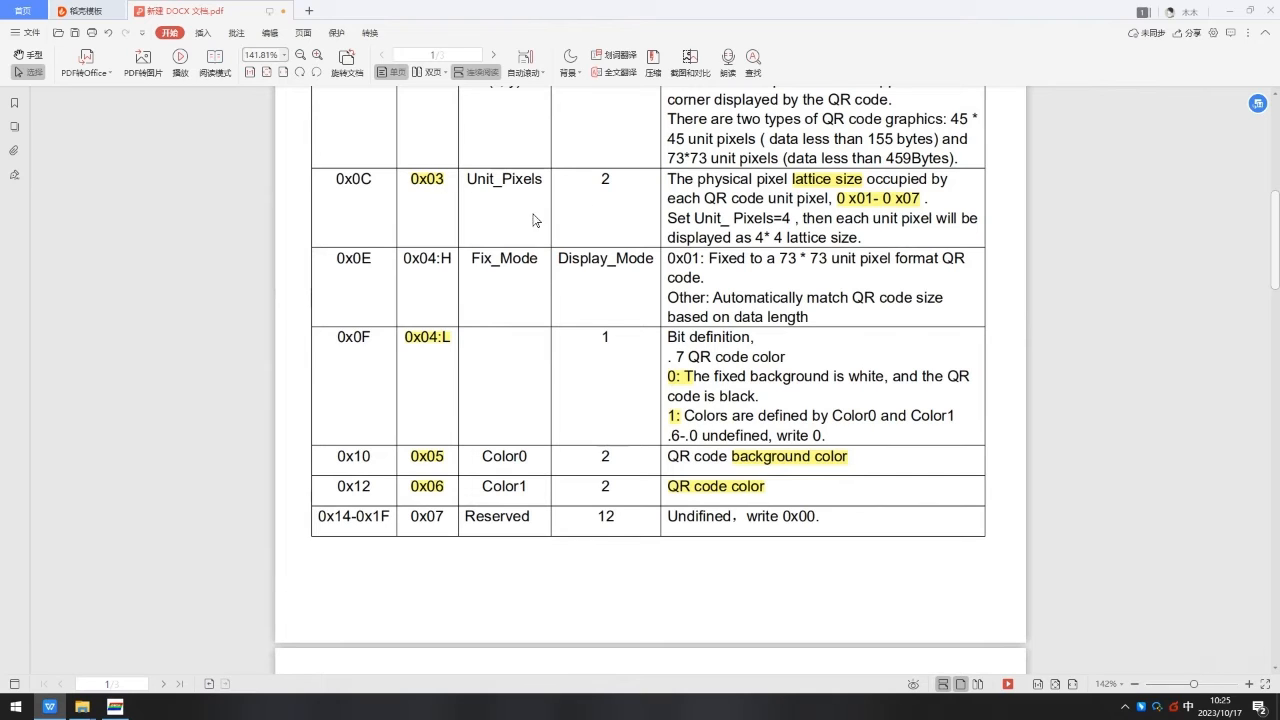
left_click(115, 706)
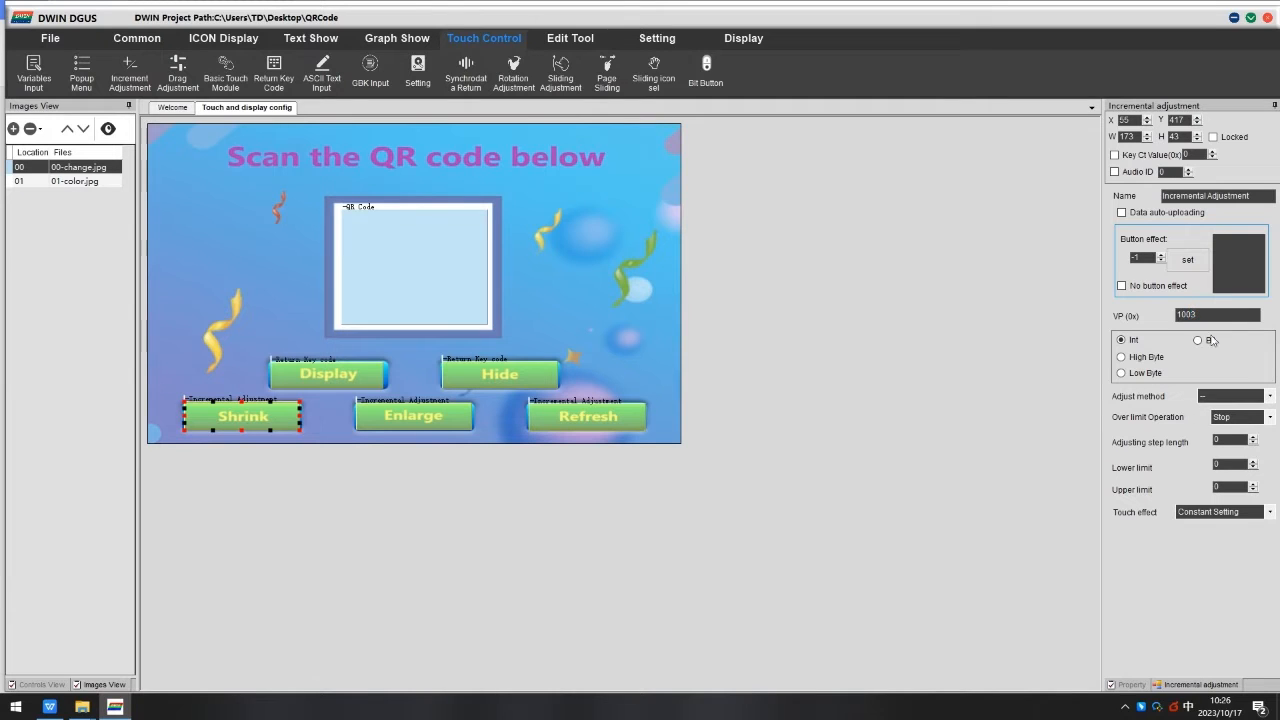
Configure the Shrink adjustment with the -- method, Stop over-limit operation, step length 1, lower limit 1 and upper limit 7.
left_click(1224, 402)
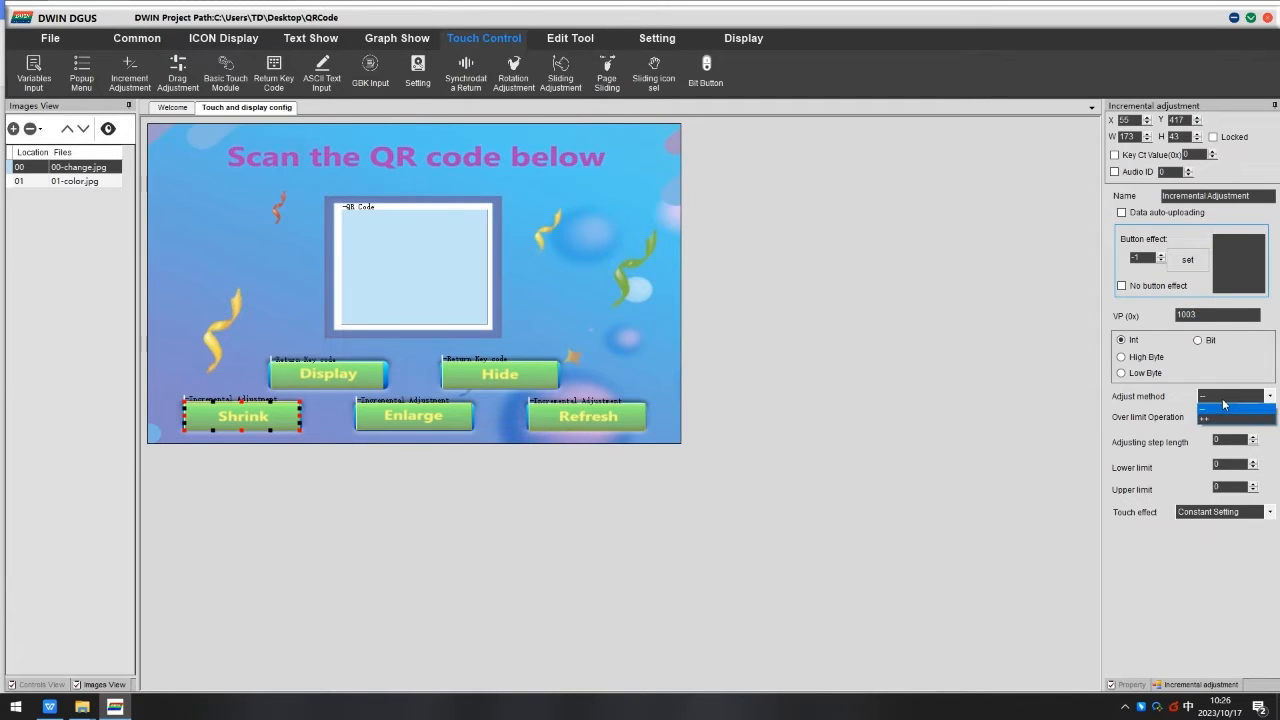
left_click(1224, 406)
left_click(1231, 418)
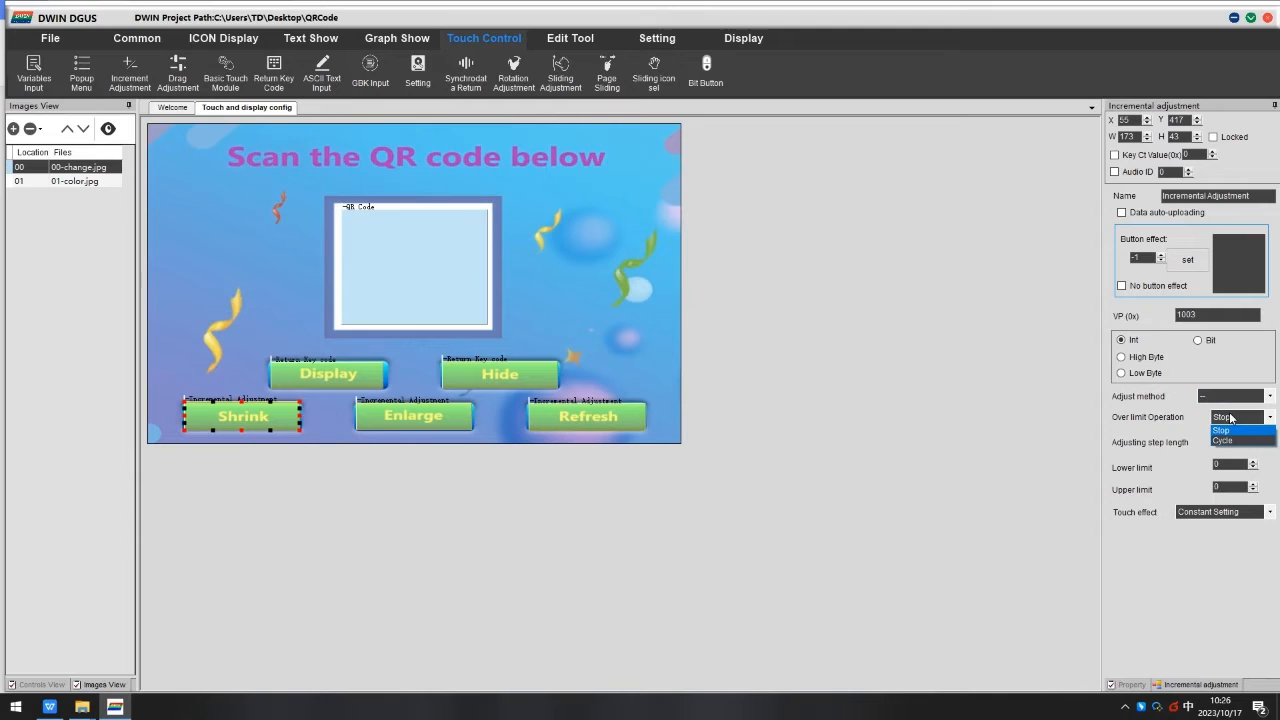
left_click(1229, 430)
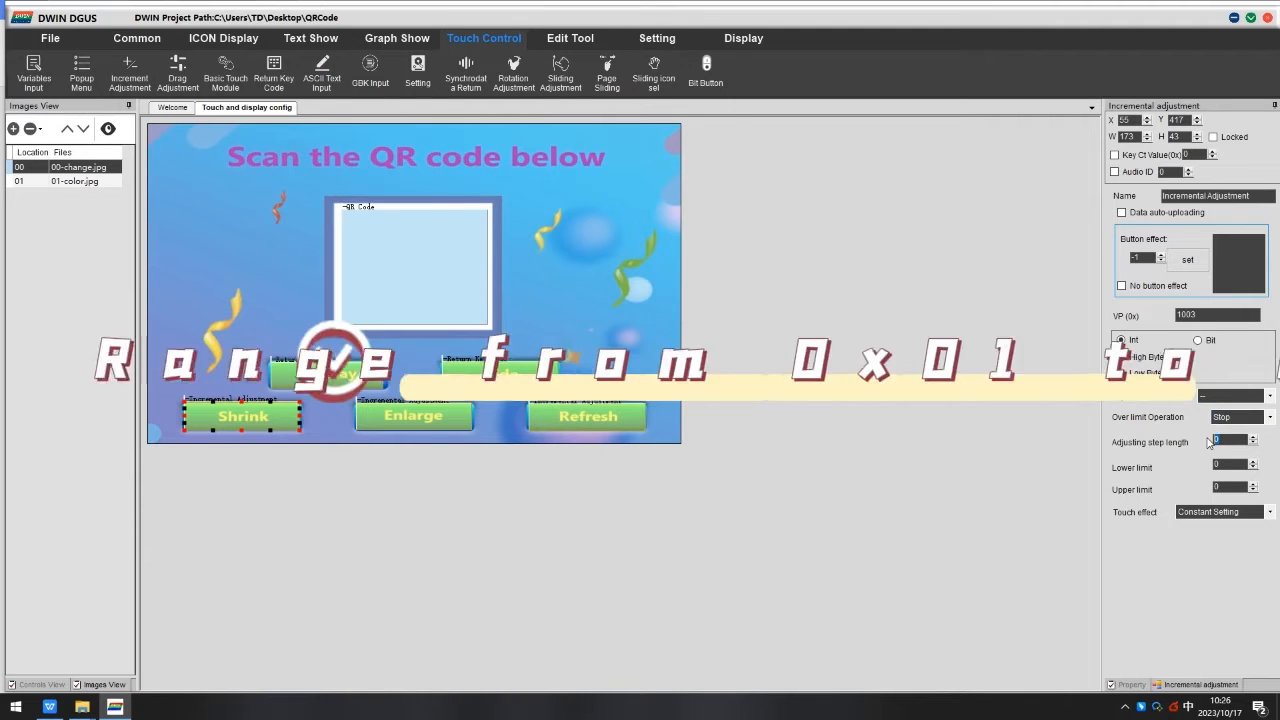
left_click(1224, 466)
type("1")
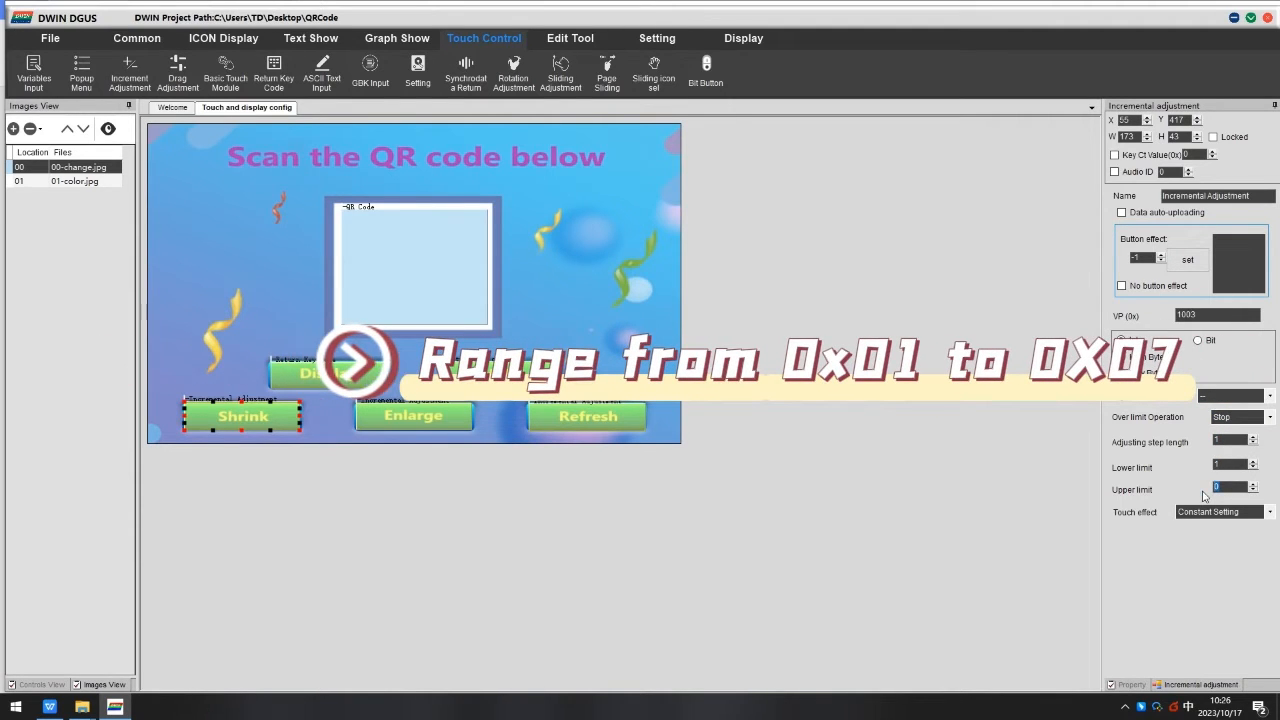
type("7")
Configure the Enlarge adjustment with the ++ method, Stop over-limit operation and step length 1.
left_click(392, 419)
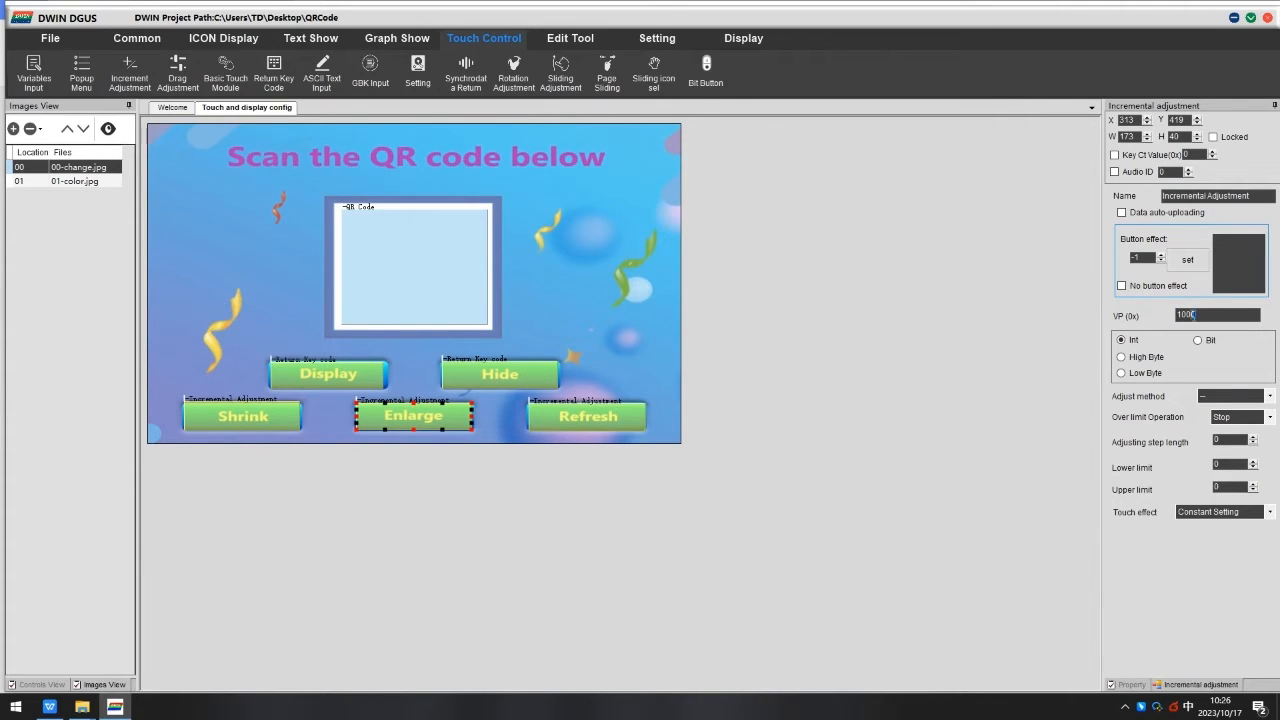
left_click(1208, 401)
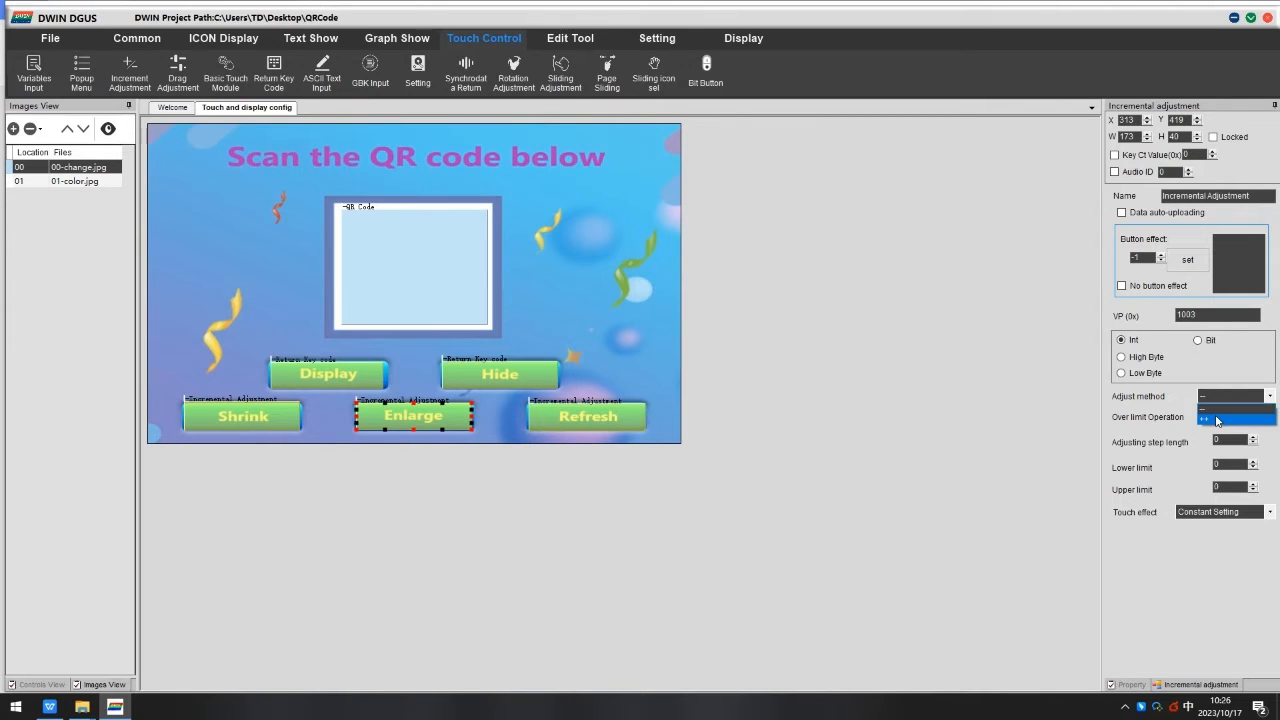
left_click(1214, 419)
left_click(1230, 417)
left_click(1228, 436)
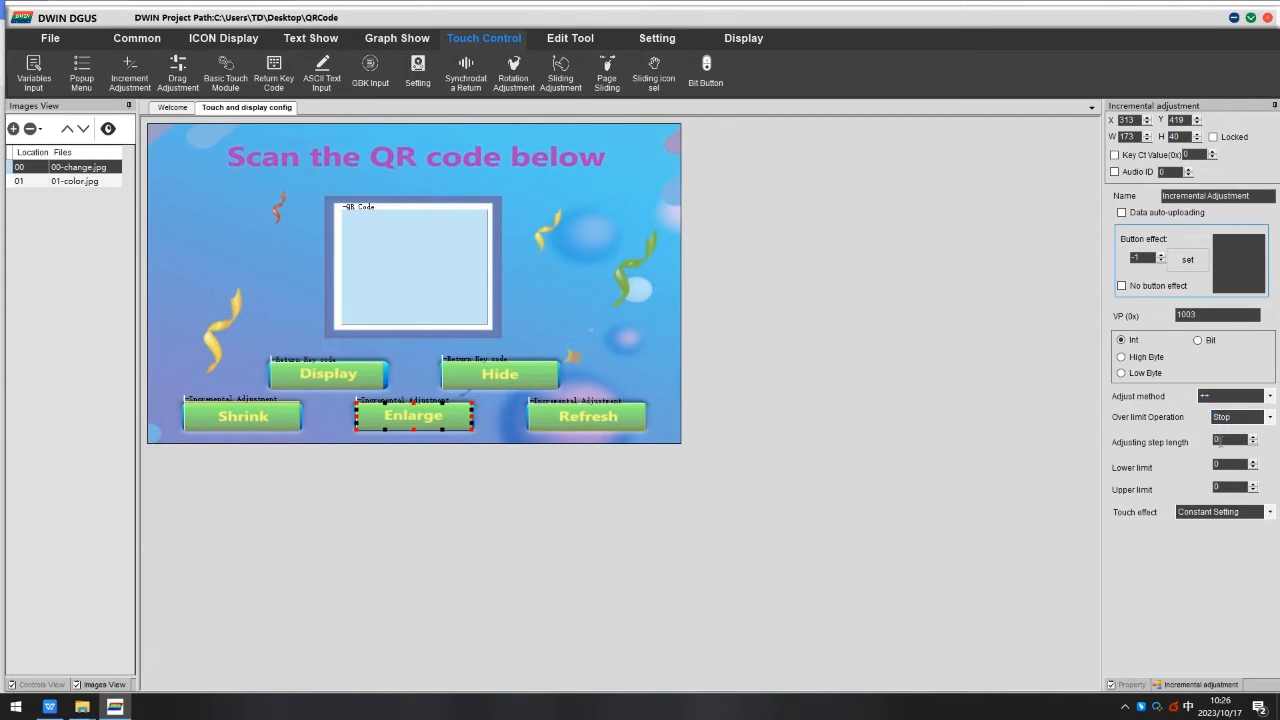
type("11")
key("Tab")
Configure the Refresh adjustment with VP 1100, the ++ method and Cycle over-limit operation.
left_click(582, 417)
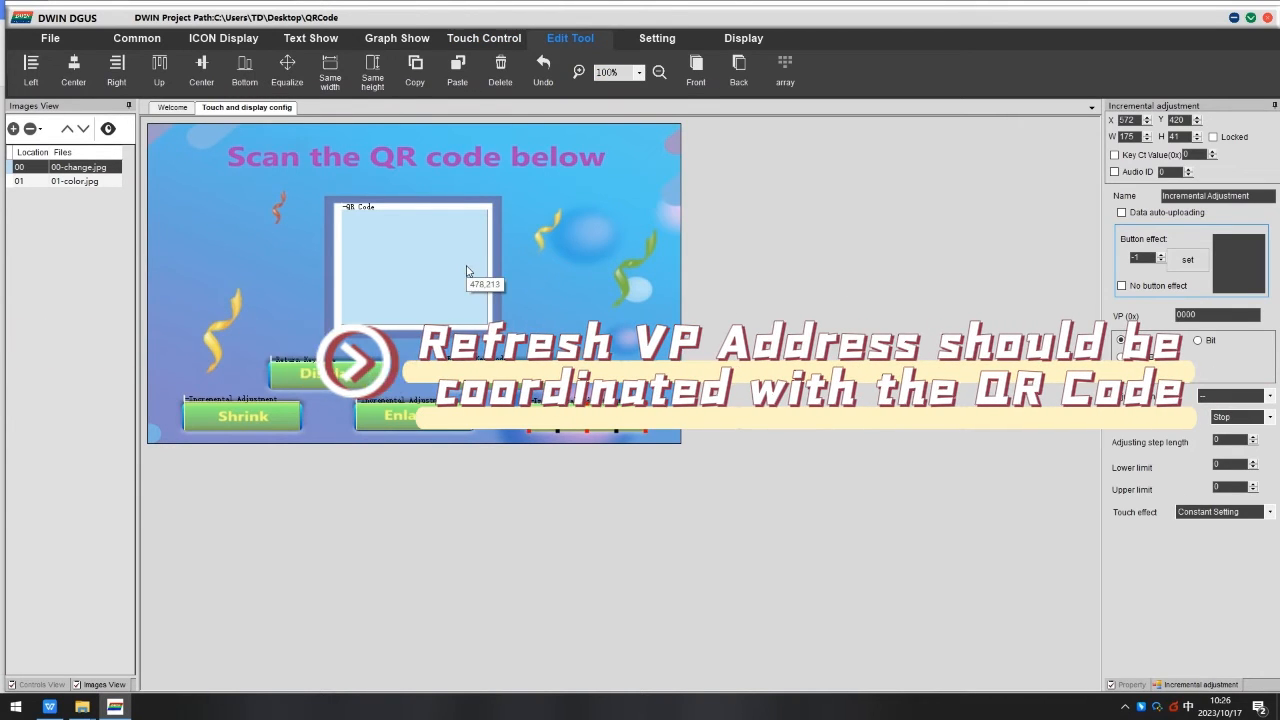
left_click(1220, 314)
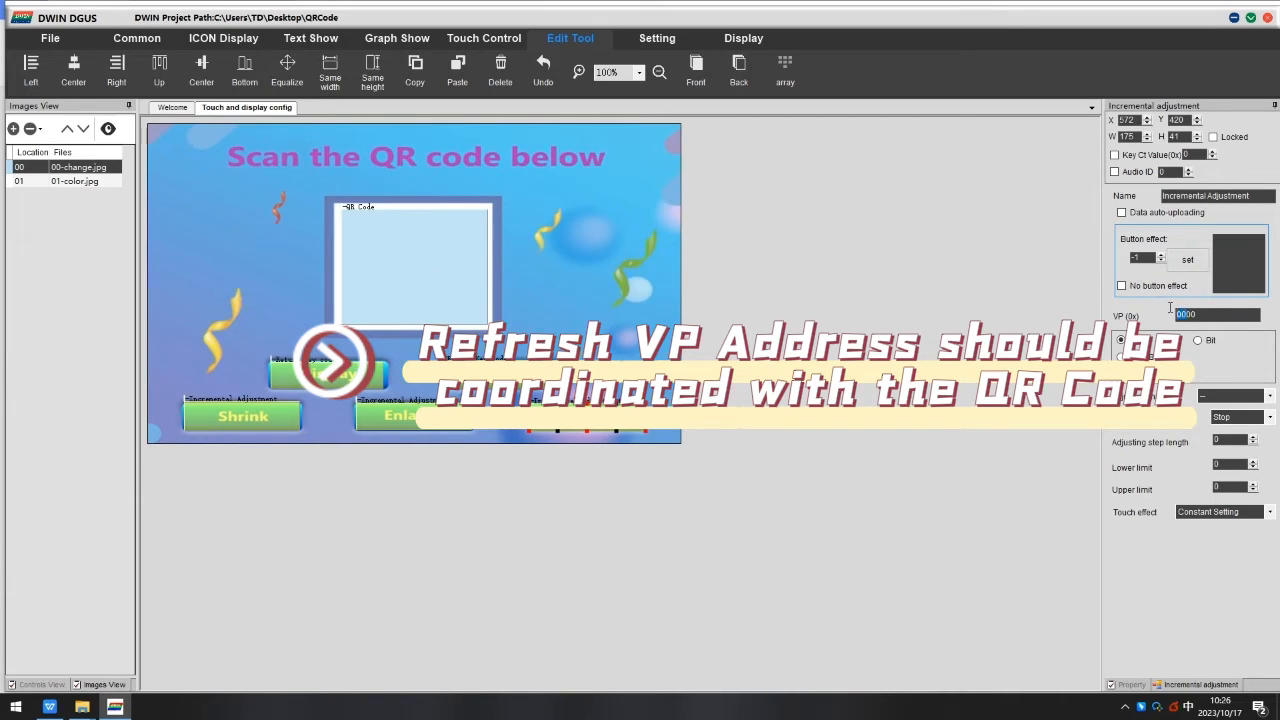
type("11")
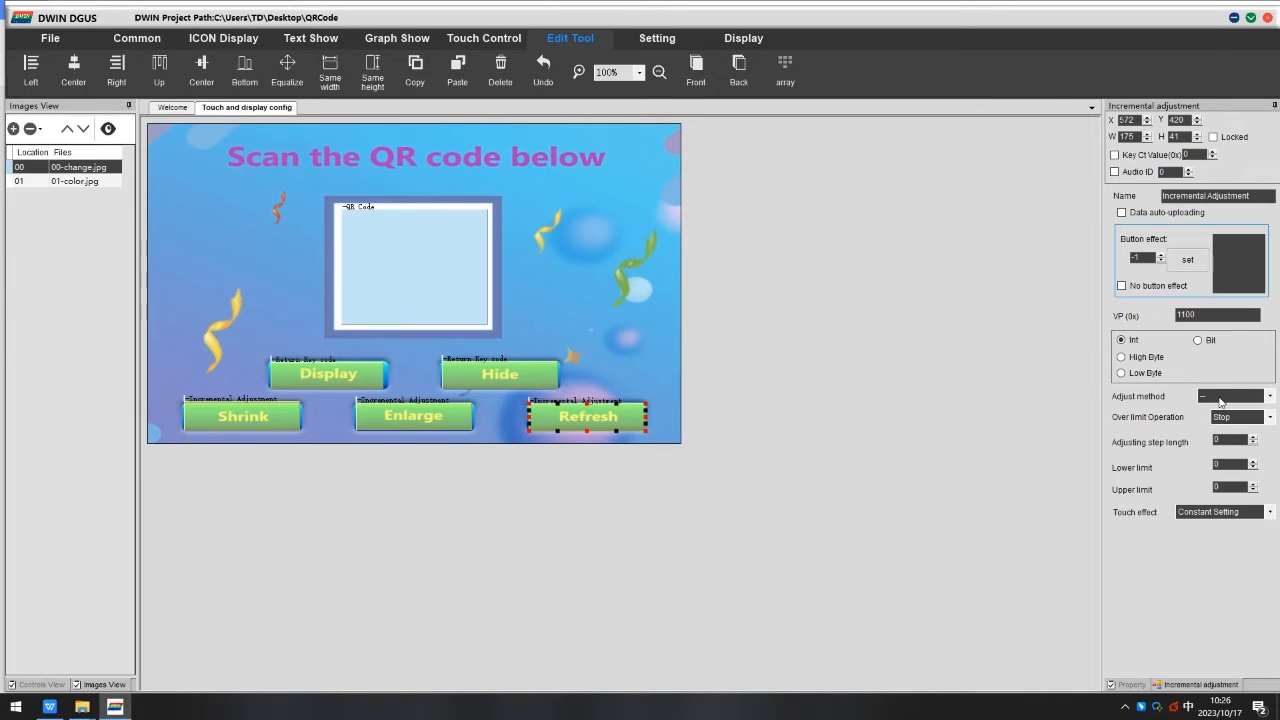
left_click(1220, 402)
left_click(1222, 420)
left_click(1232, 417)
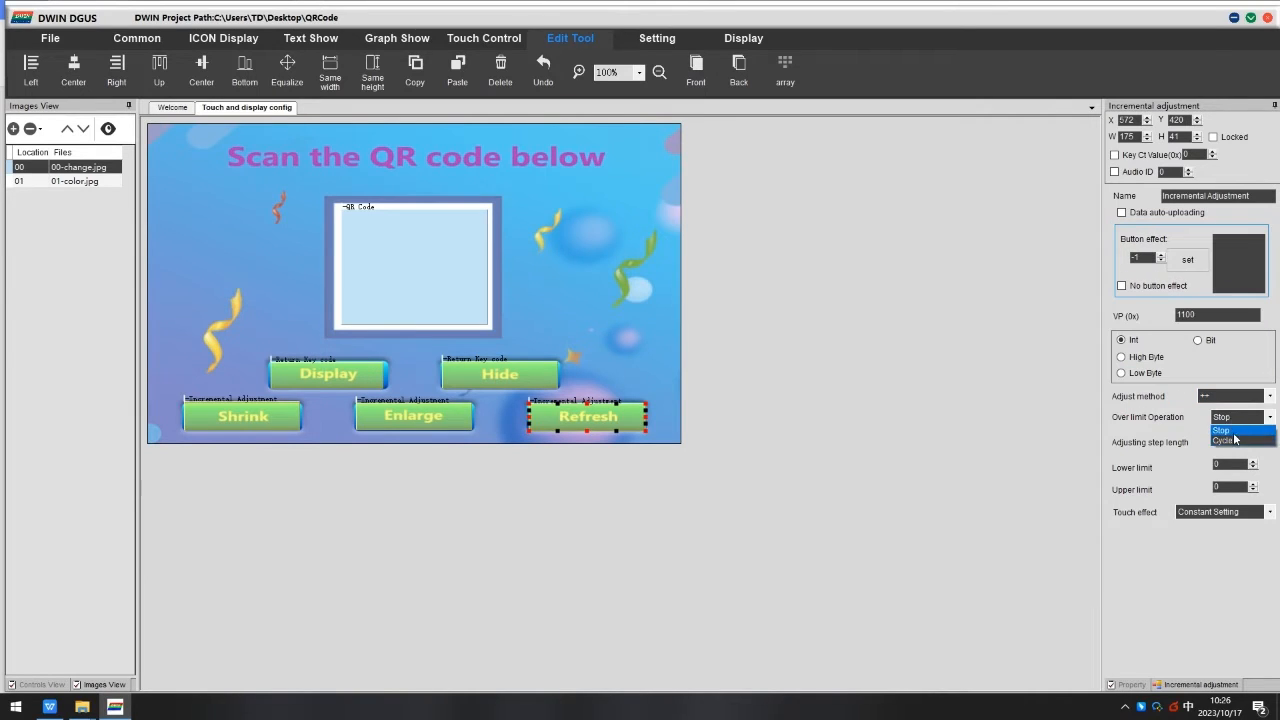
left_click(1235, 438)
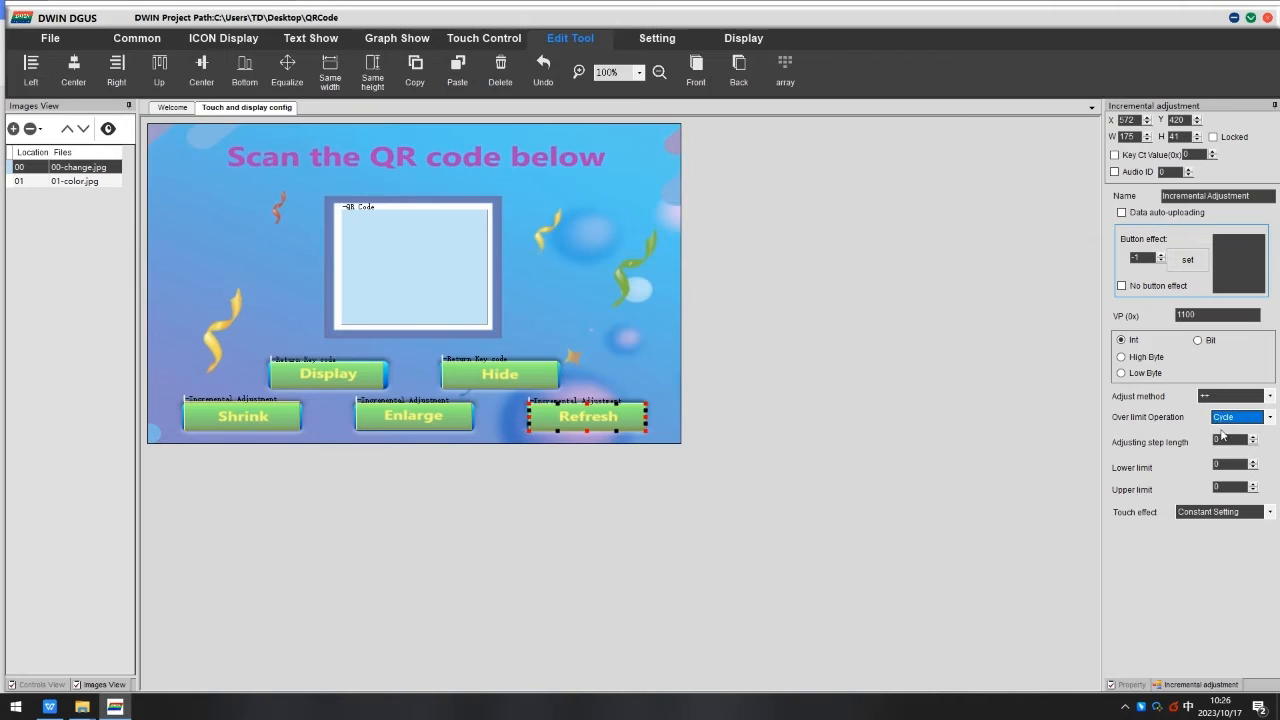
Set the Refresh adjustment's step length to 1, lower limit 1 and upper limit 100.
double_click(1222, 441)
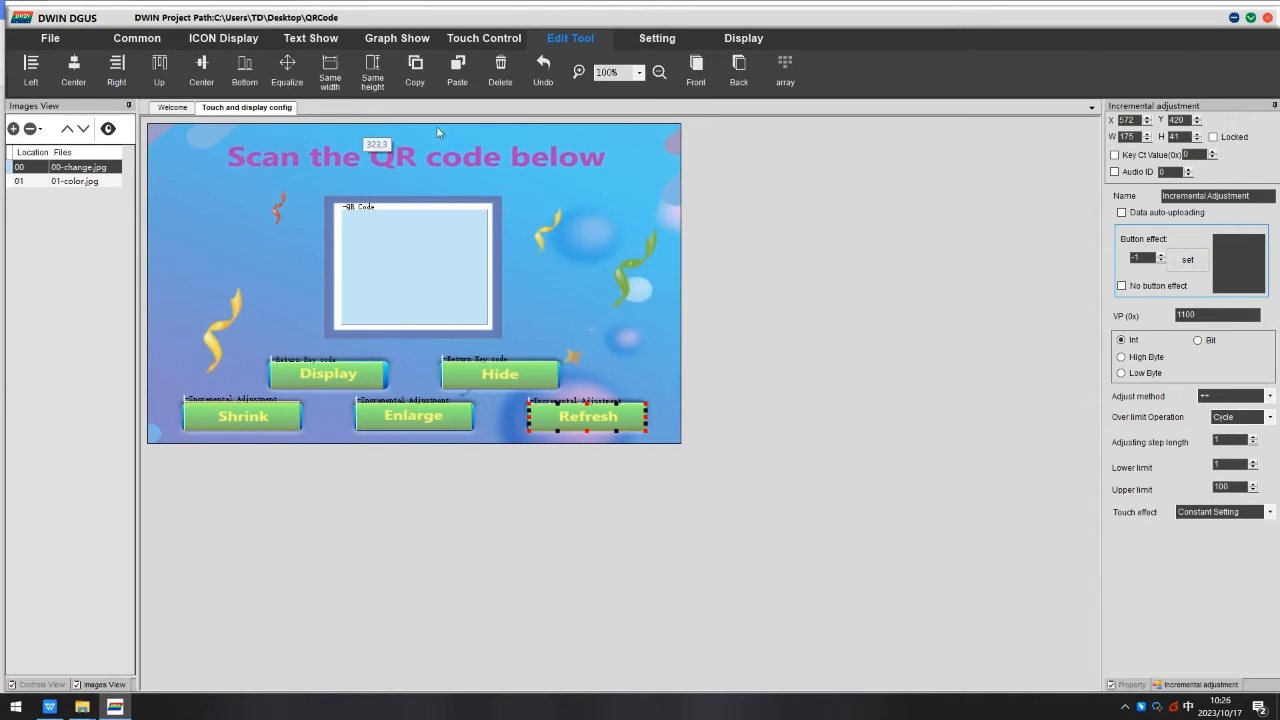
Add a Basic Touch area in the page's top-right corner that switches to page 1.
mouse_move(485, 40)
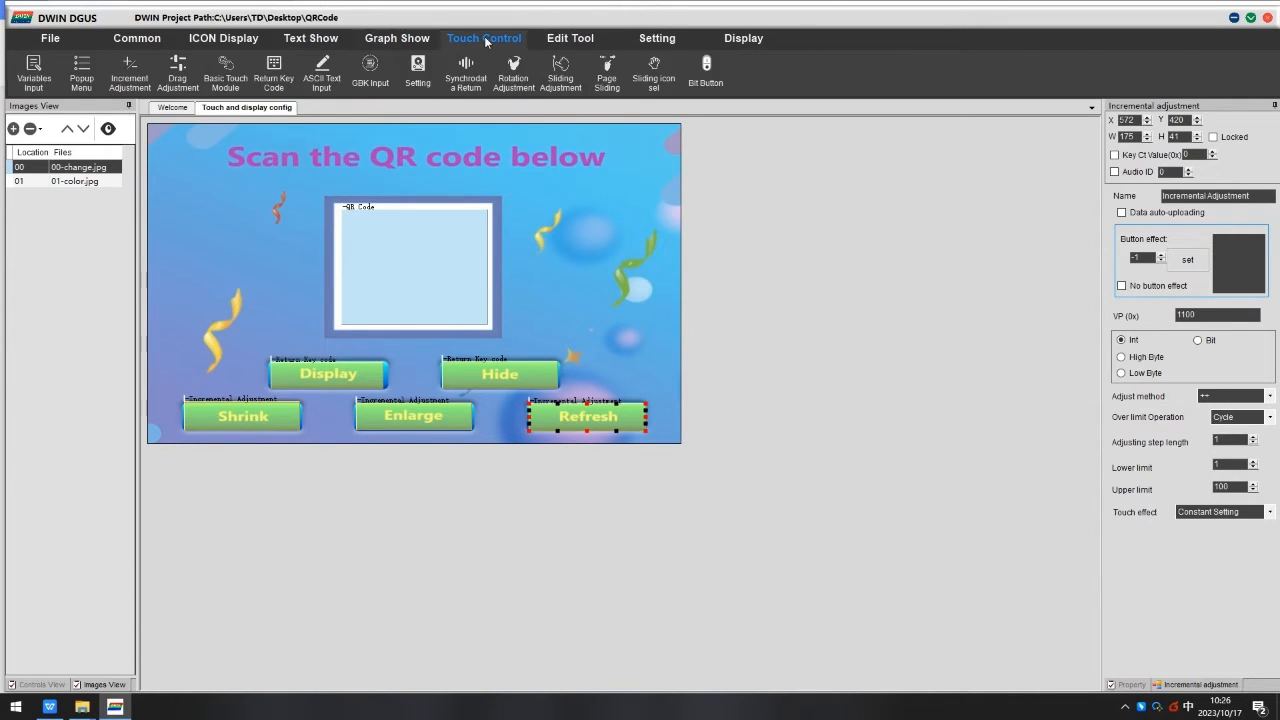
left_click(226, 74)
left_click_drag(598, 133, 680, 177)
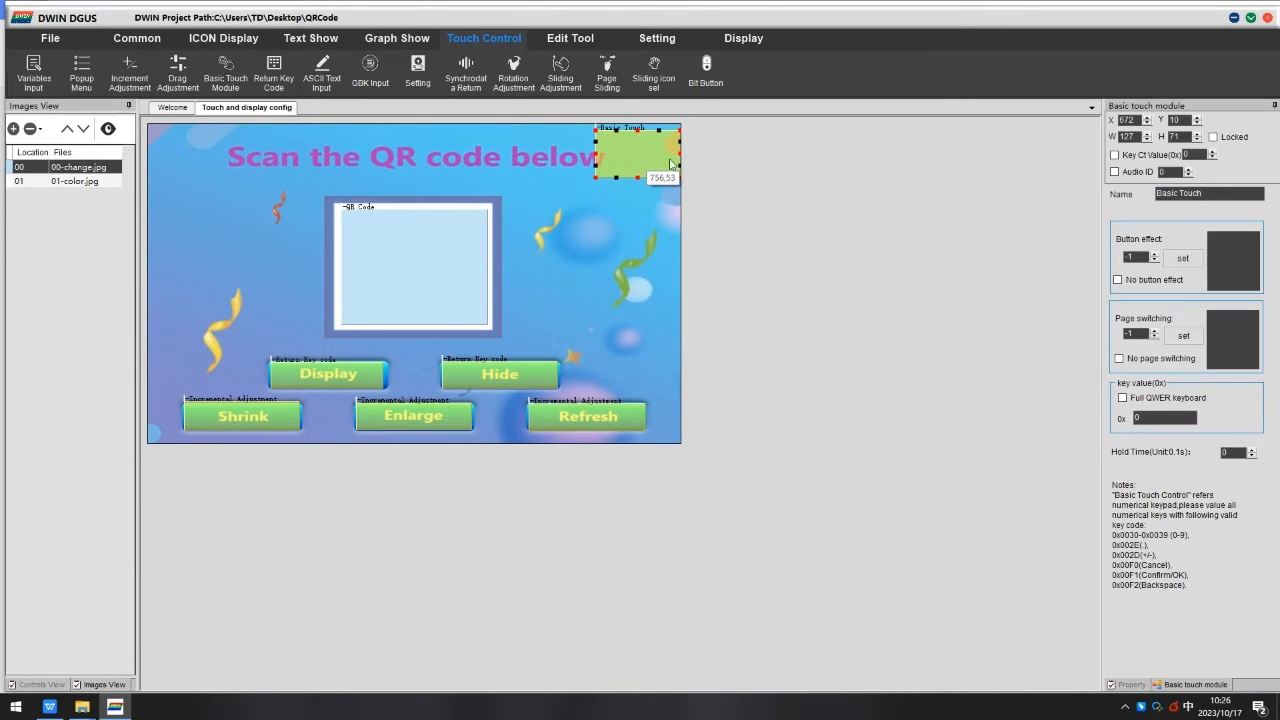
left_click(1183, 336)
double_click(211, 144)
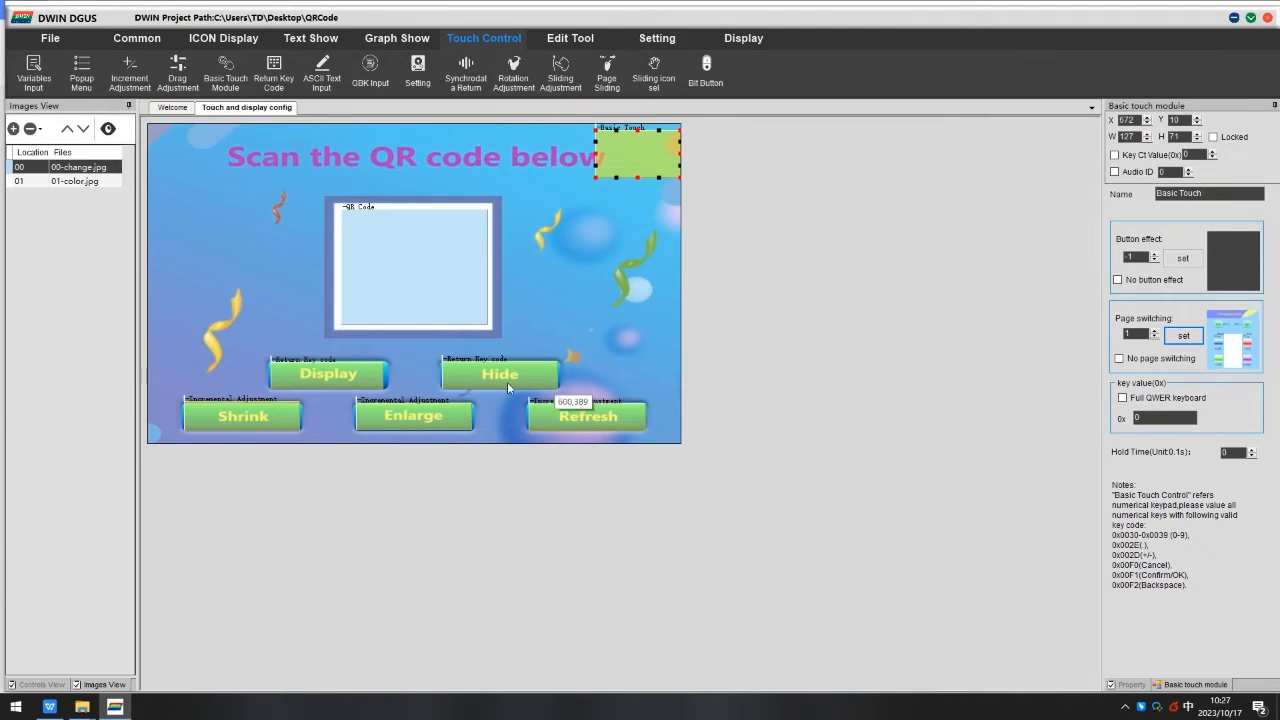
Open the 01-color page and draw a QR code control over the white square with SP 2000.
left_click(72, 181)
left_click(376, 42)
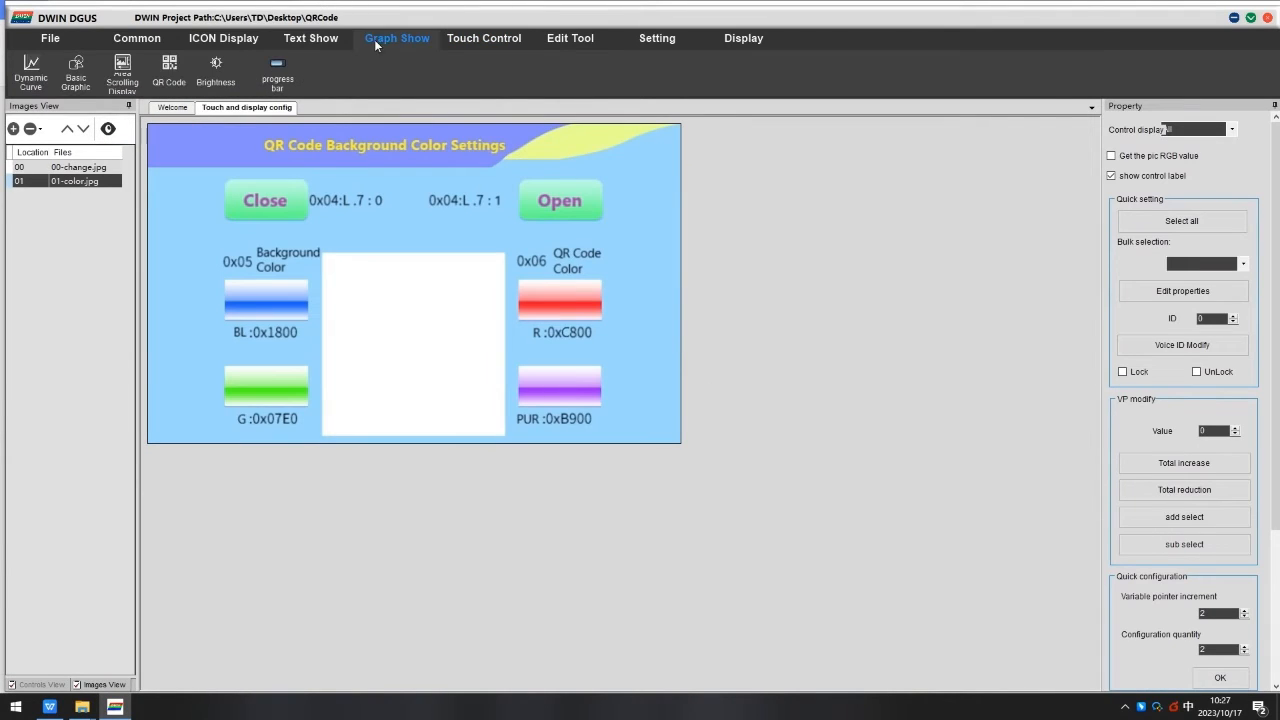
left_click(169, 70)
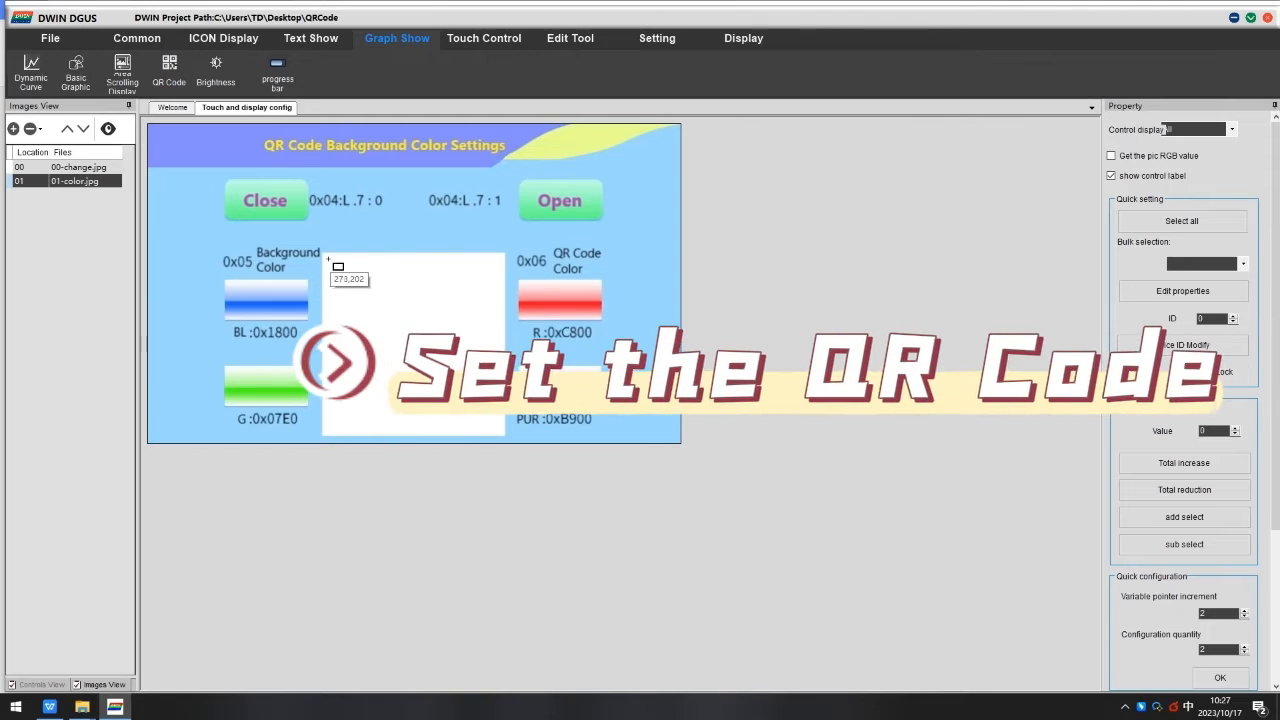
left_click_drag(328, 258, 500, 430)
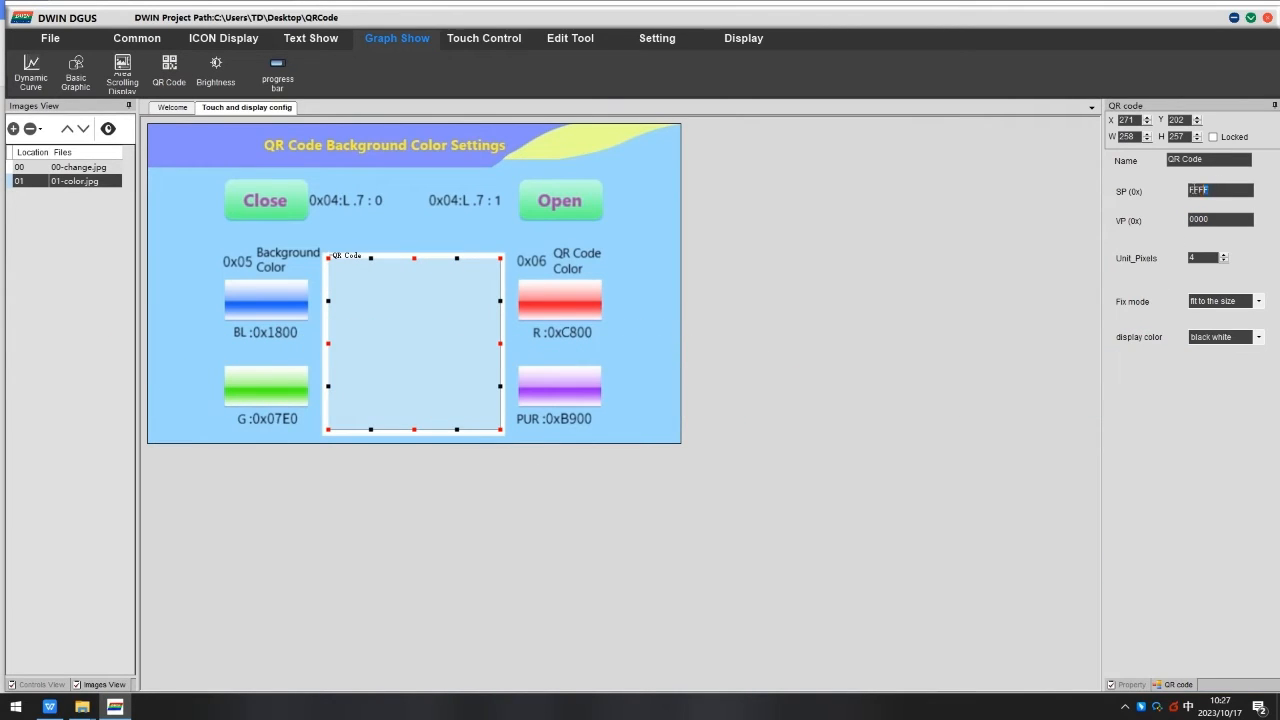
type("2000")
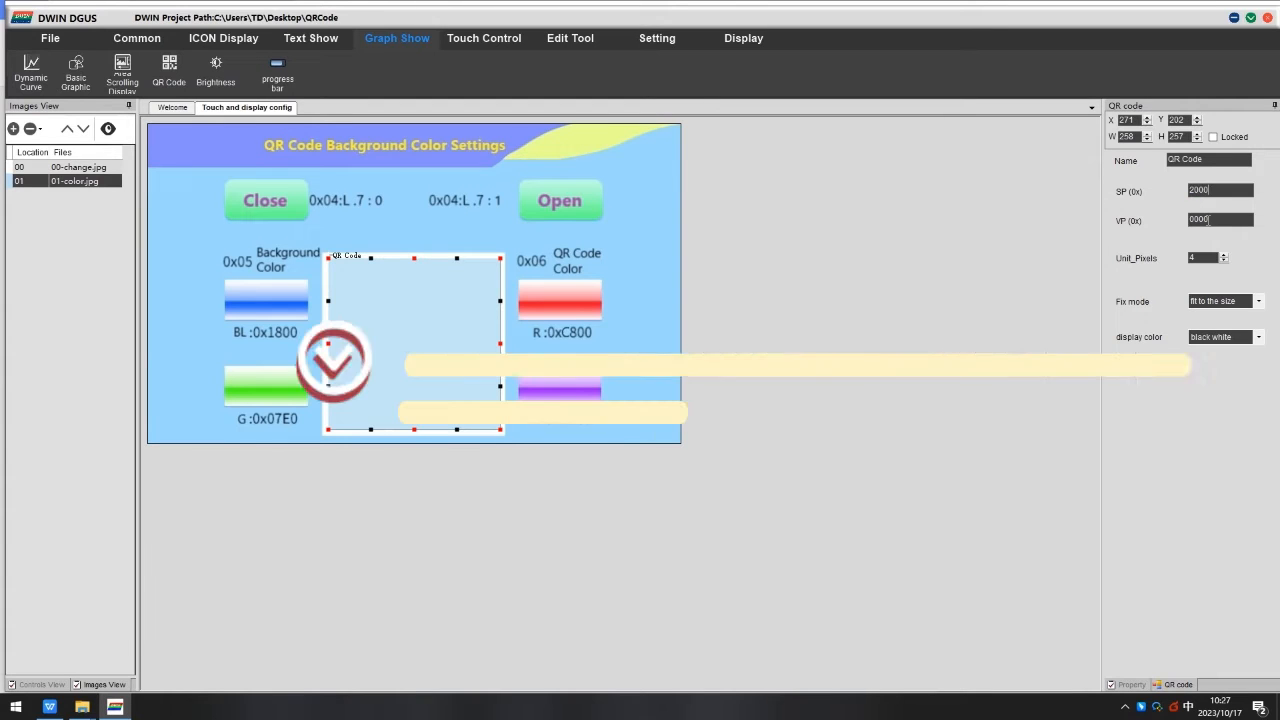
Set the QR code's VP to 2200 and Unit_Pixels to 6.
double_click(1192, 219)
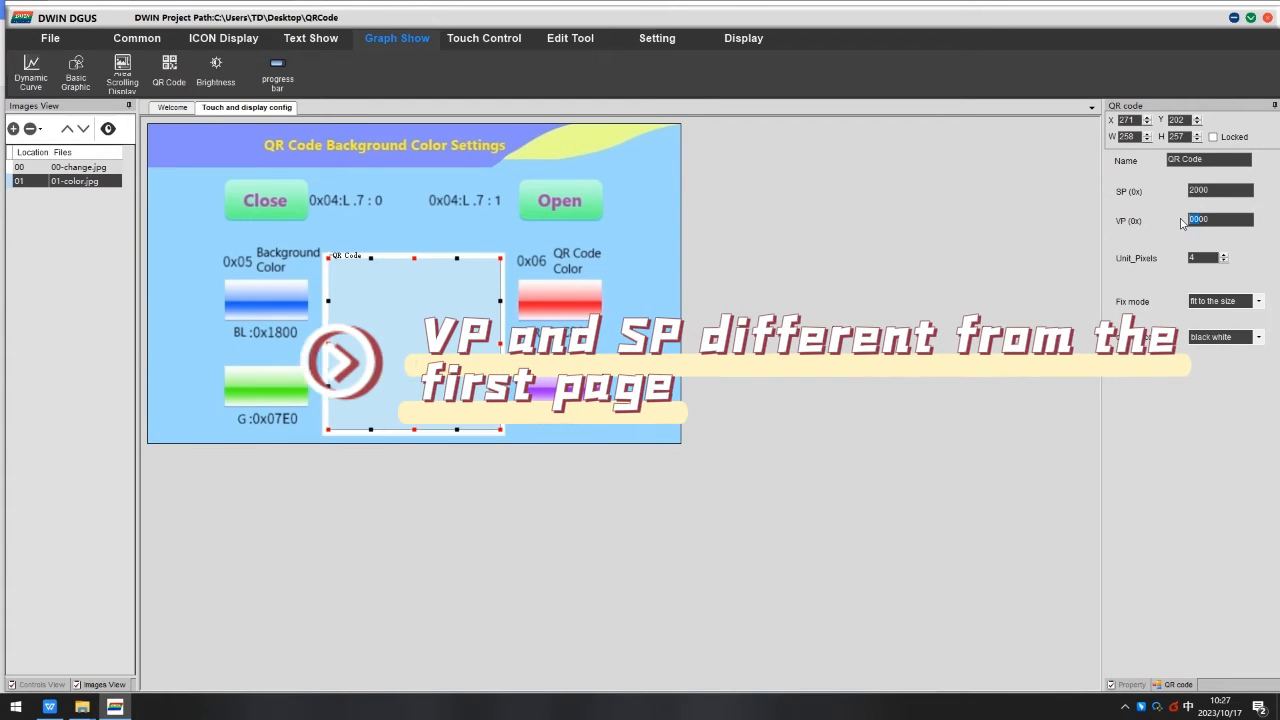
type("2200")
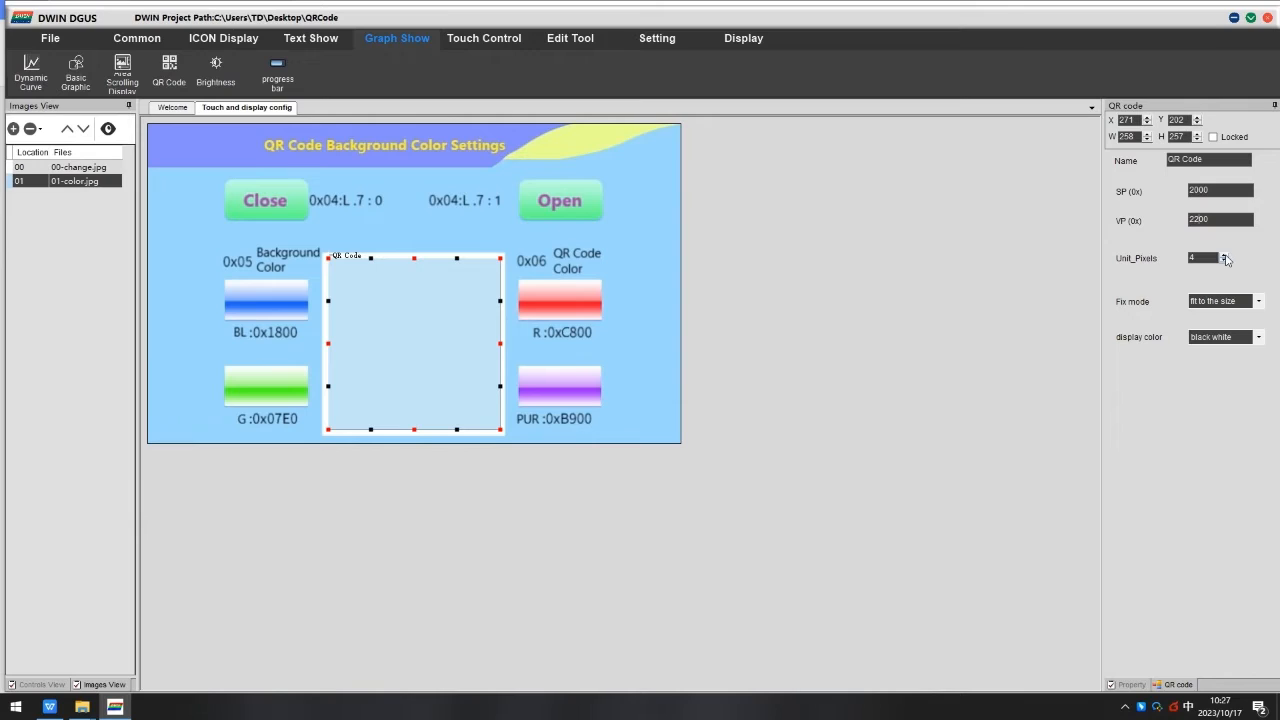
left_click(1209, 301)
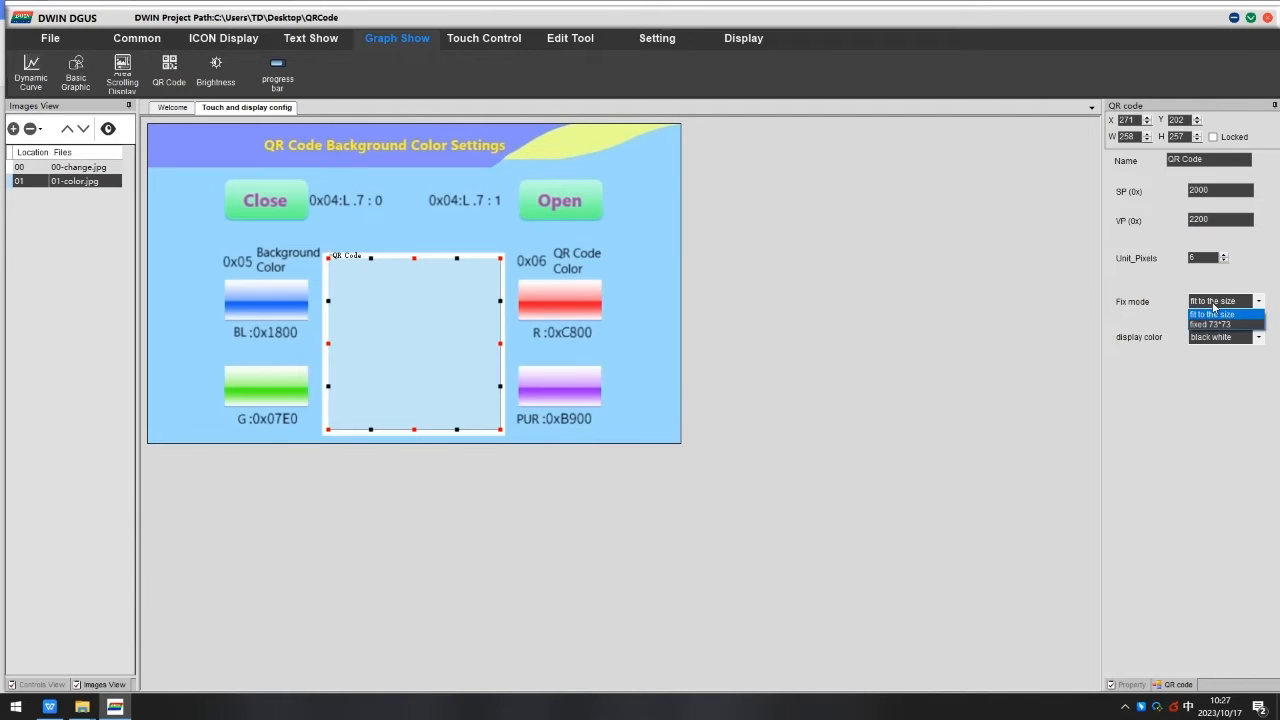
left_click(1211, 303)
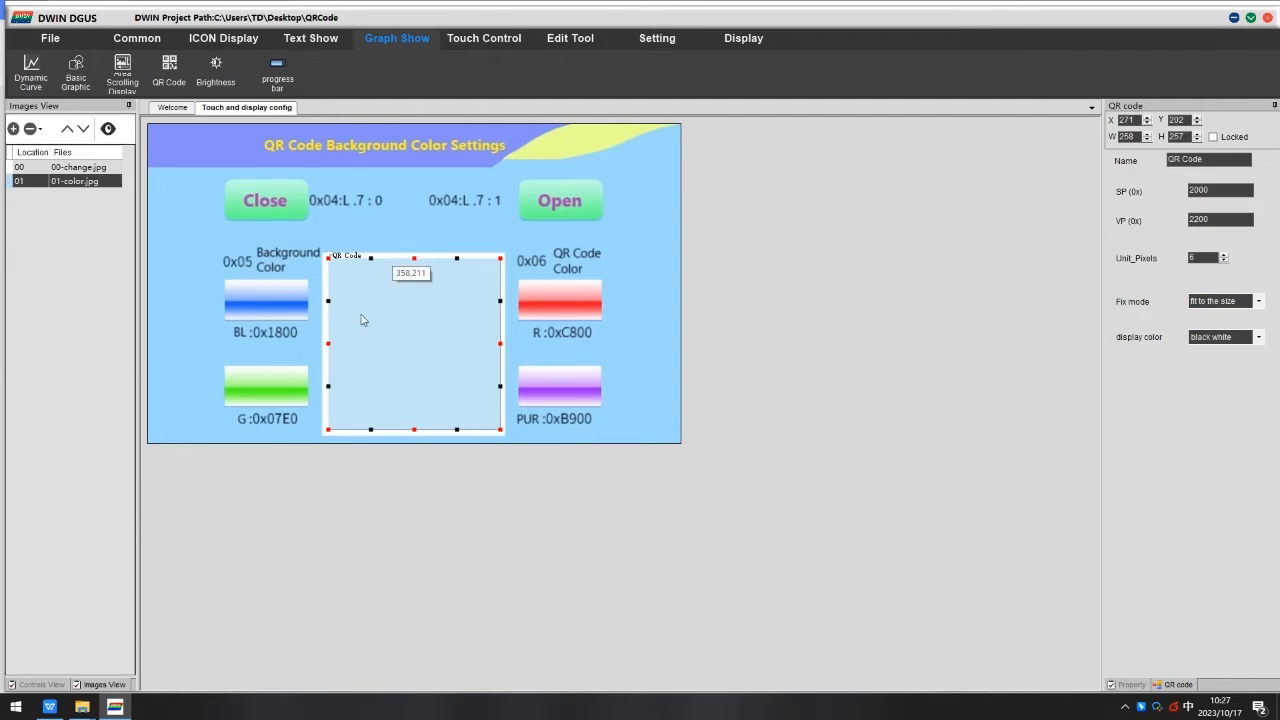
Draw a Return Key Code control over the QR code area with key value 0.
left_click(484, 42)
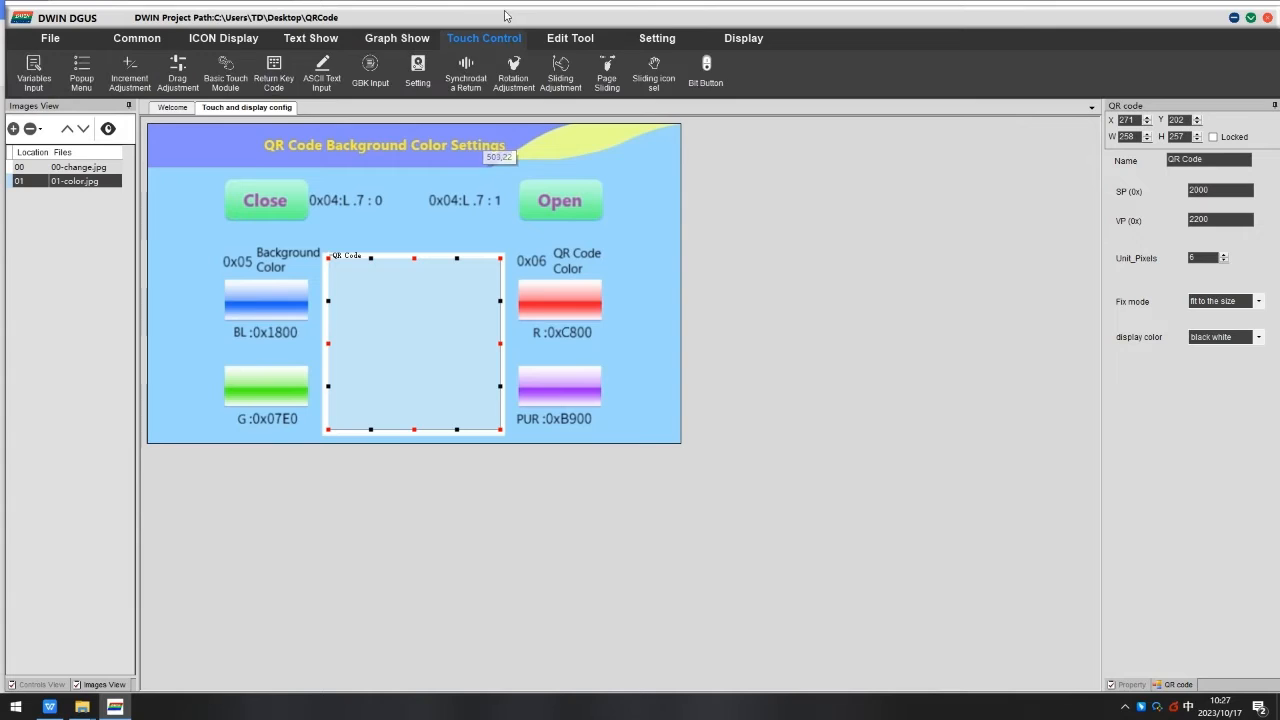
left_click(273, 76)
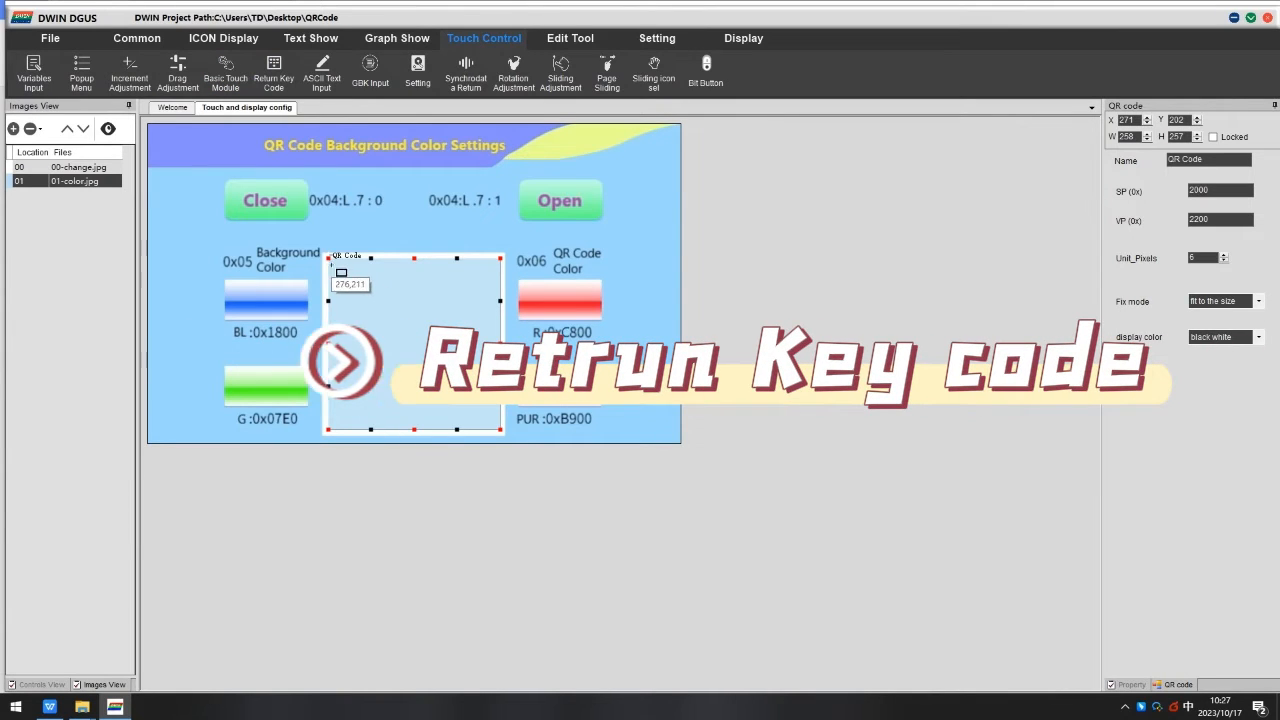
left_click_drag(331, 261, 507, 432)
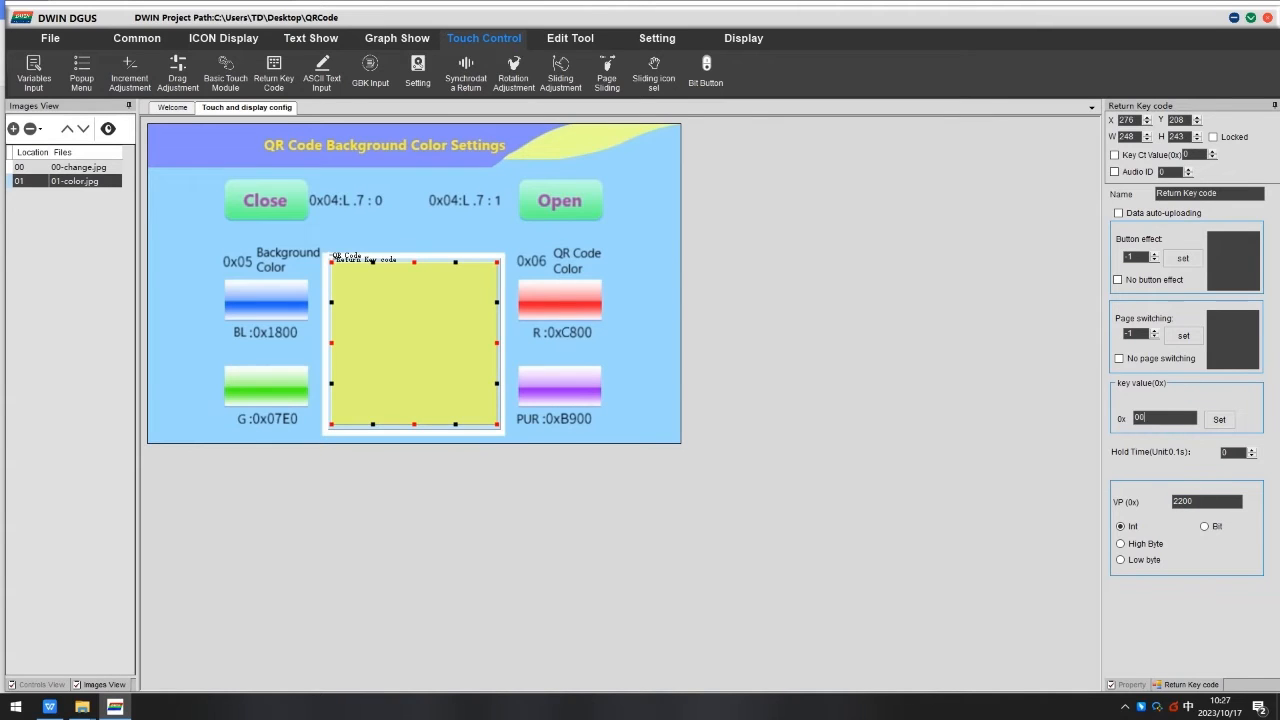
type("01")
Compare the Display button's return key settings on page 00 with the new QR code return key.
left_click(76, 167)
left_click(340, 376)
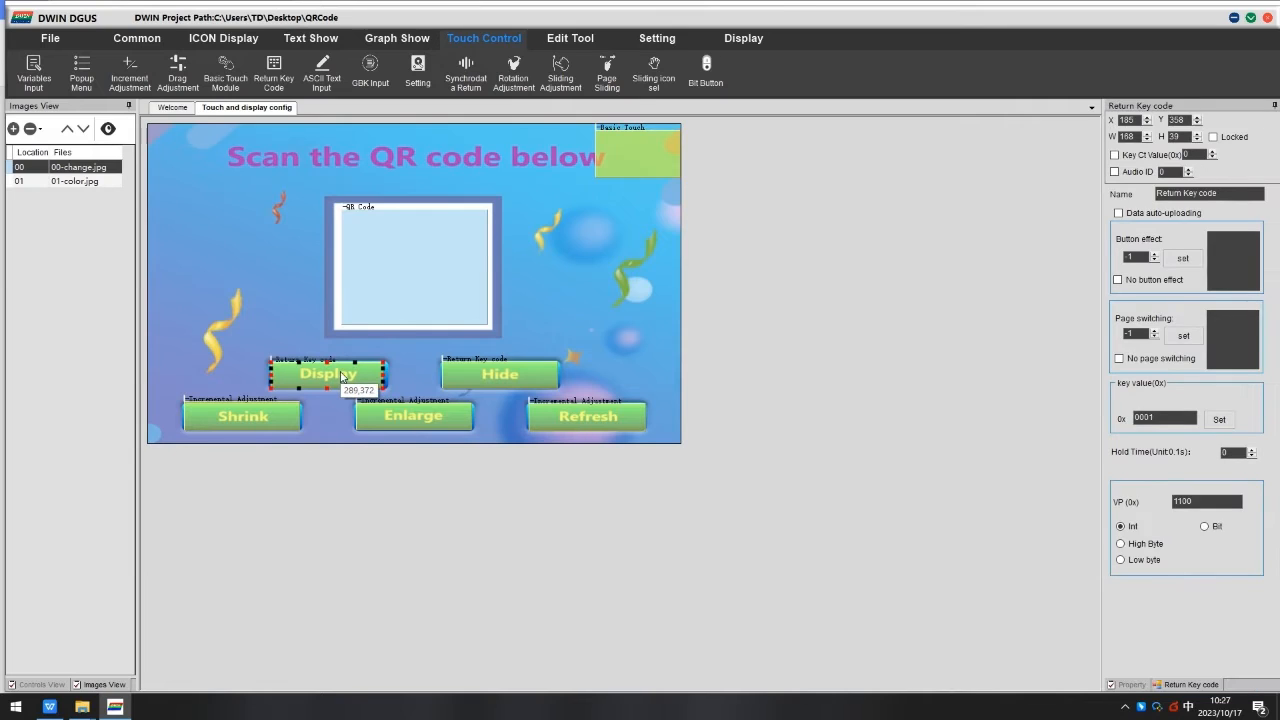
left_click(74, 182)
left_click(429, 337)
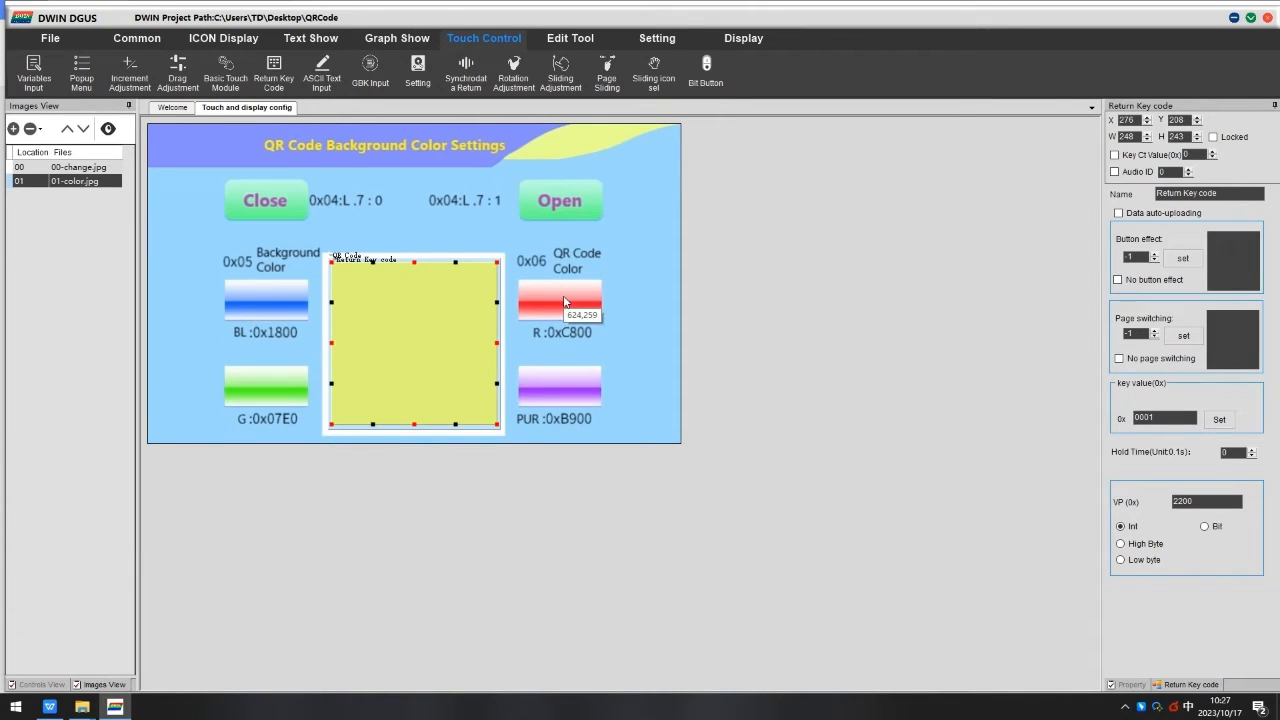
left_click(527, 273)
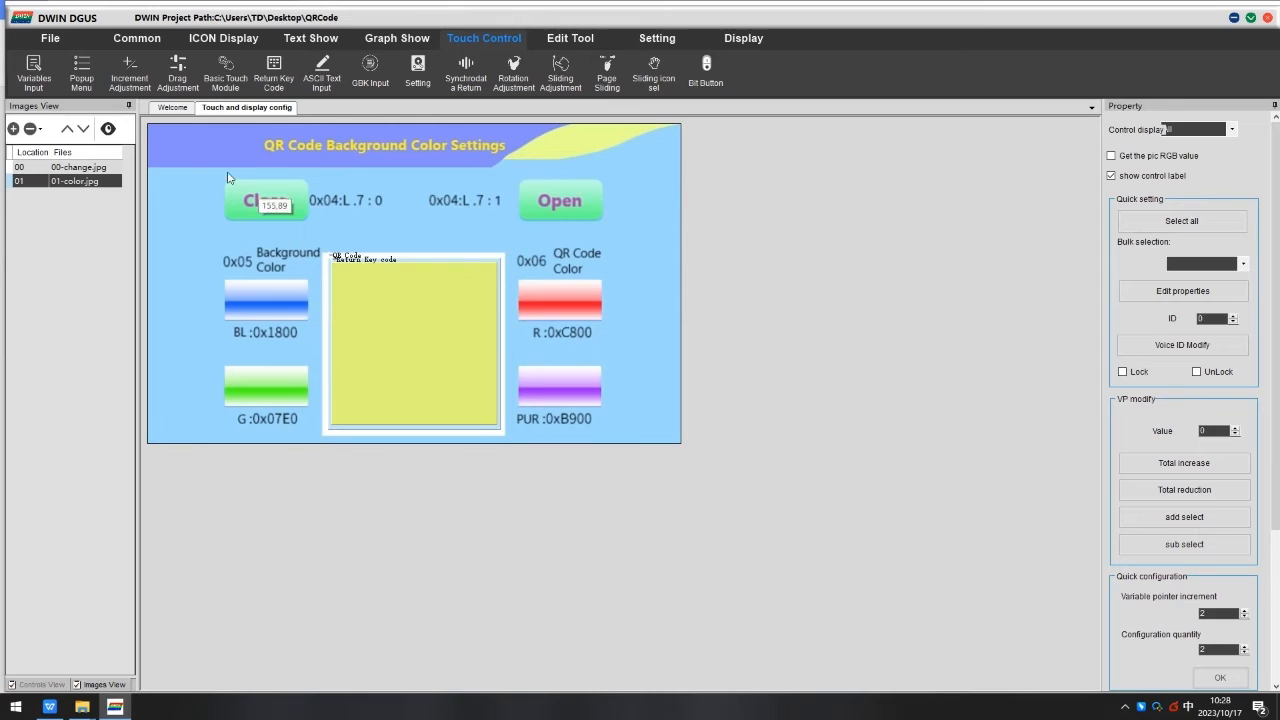
Add Return Key Code controls over the Close, Open, blue, green, red and purple buttons.
left_click(273, 80)
mouse_move(224, 178)
left_mouse_down()
mouse_move(262, 210)
mouse_move(309, 220)
left_mouse_up()
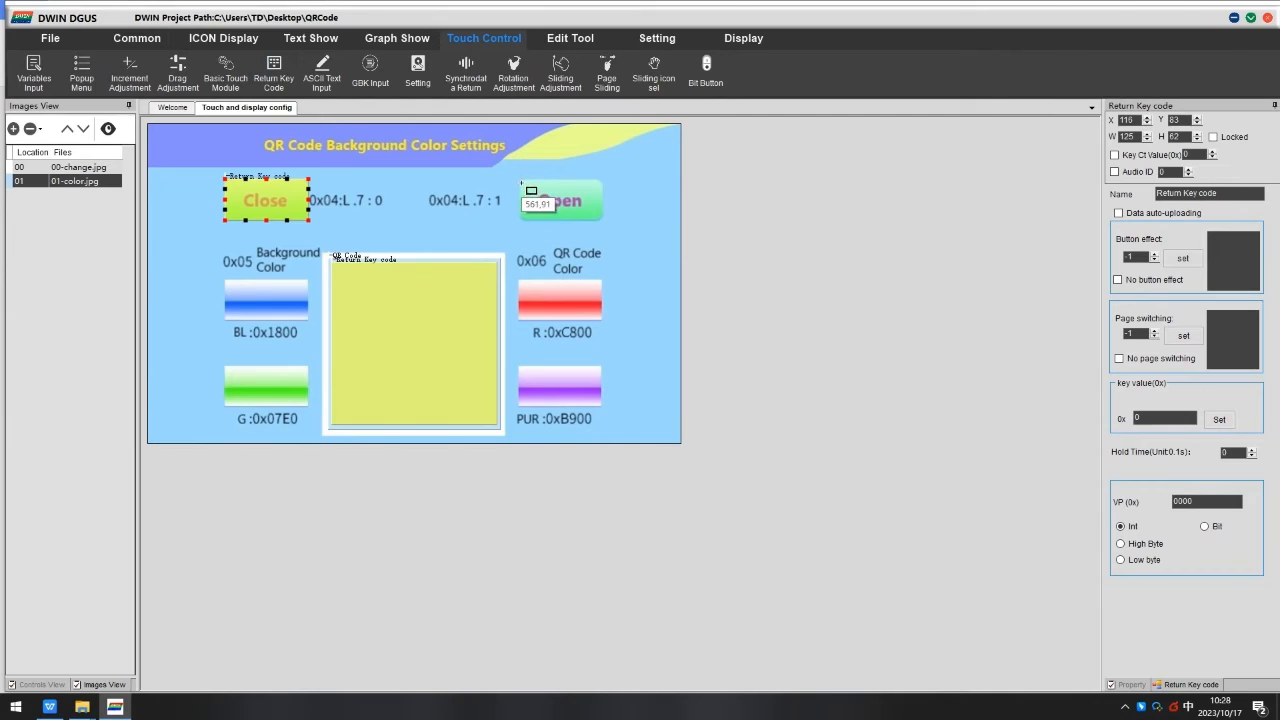
left_click_drag(520, 178, 608, 228)
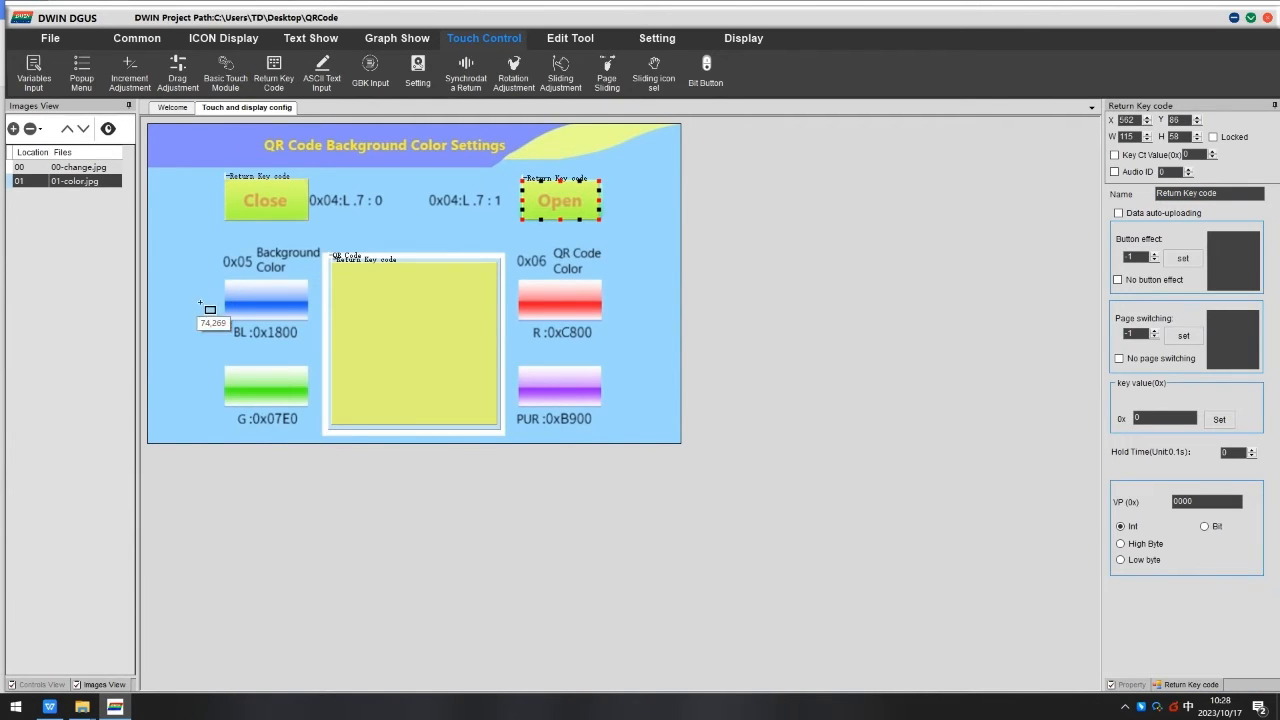
left_click_drag(220, 276, 308, 318)
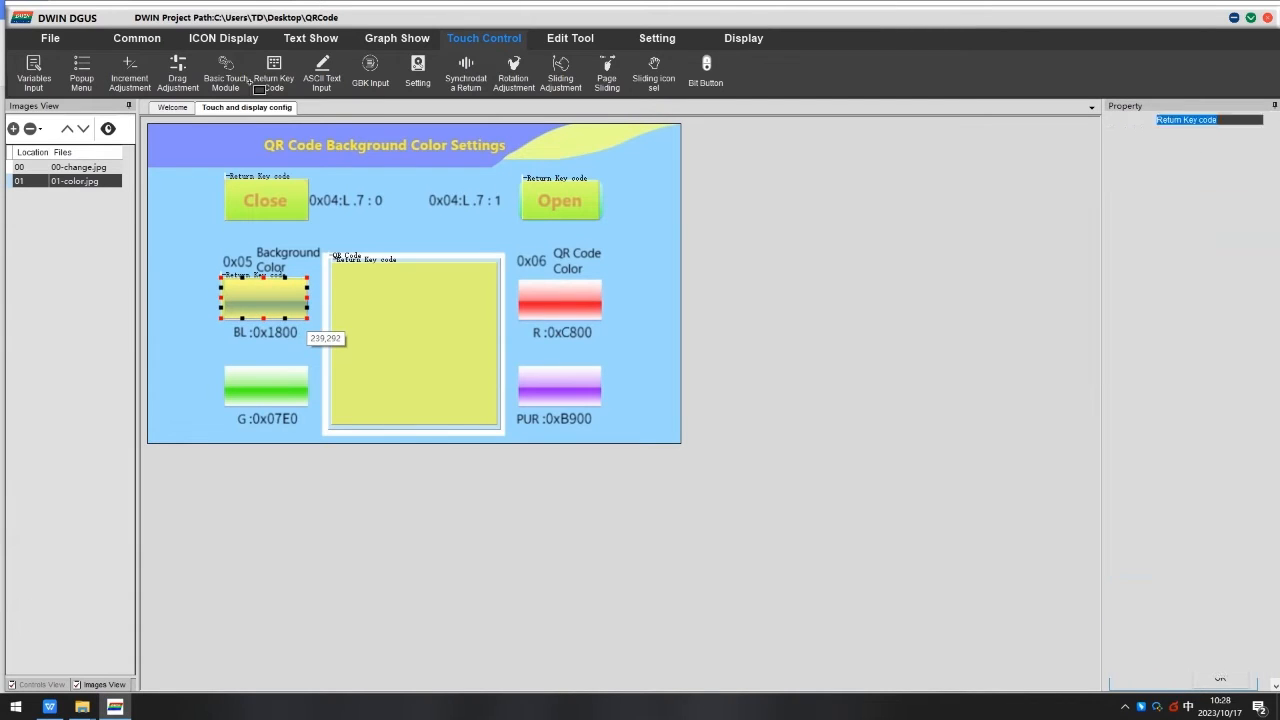
left_click_drag(228, 370, 312, 406)
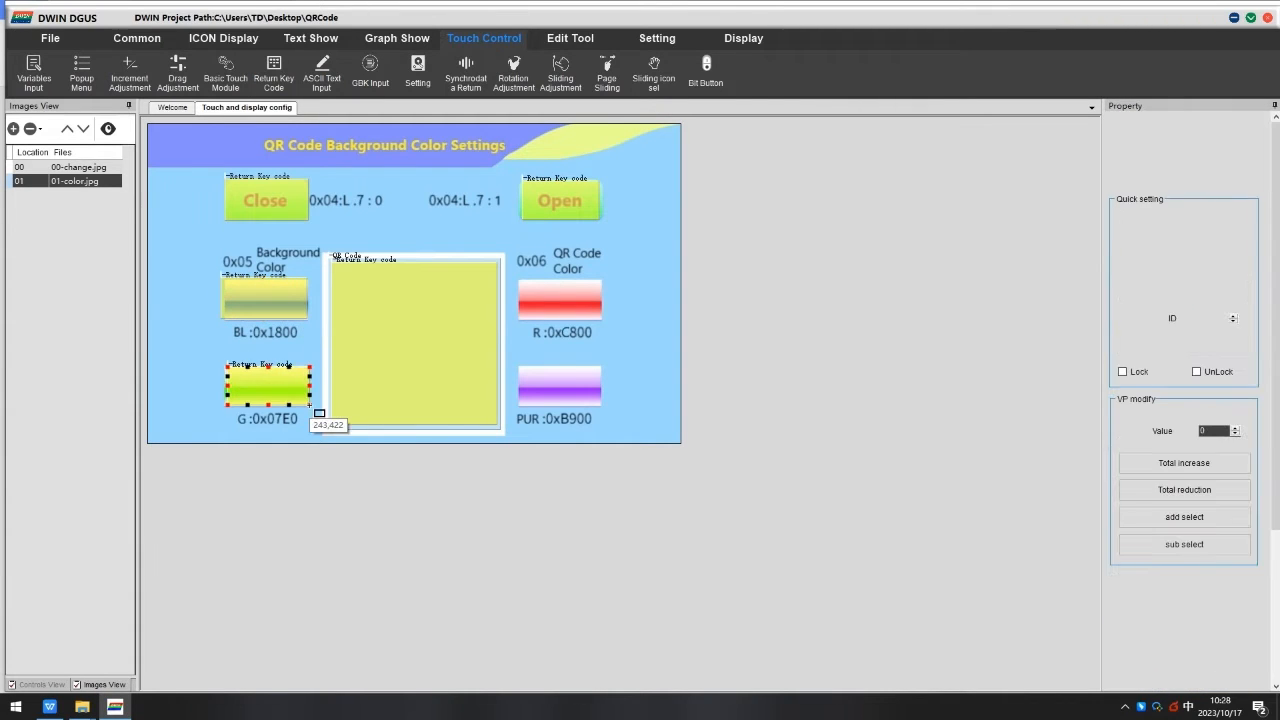
left_click(273, 70)
left_click_drag(520, 279, 607, 326)
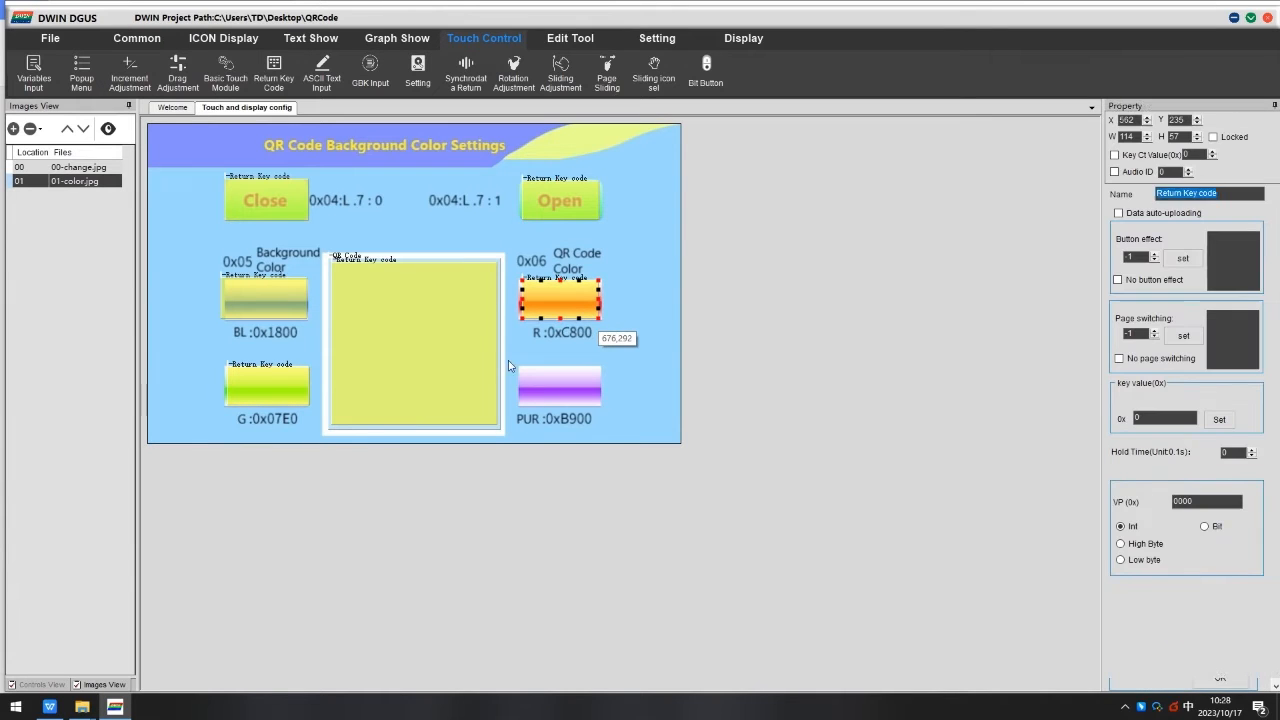
left_click(273, 70)
left_click_drag(520, 369, 599, 406)
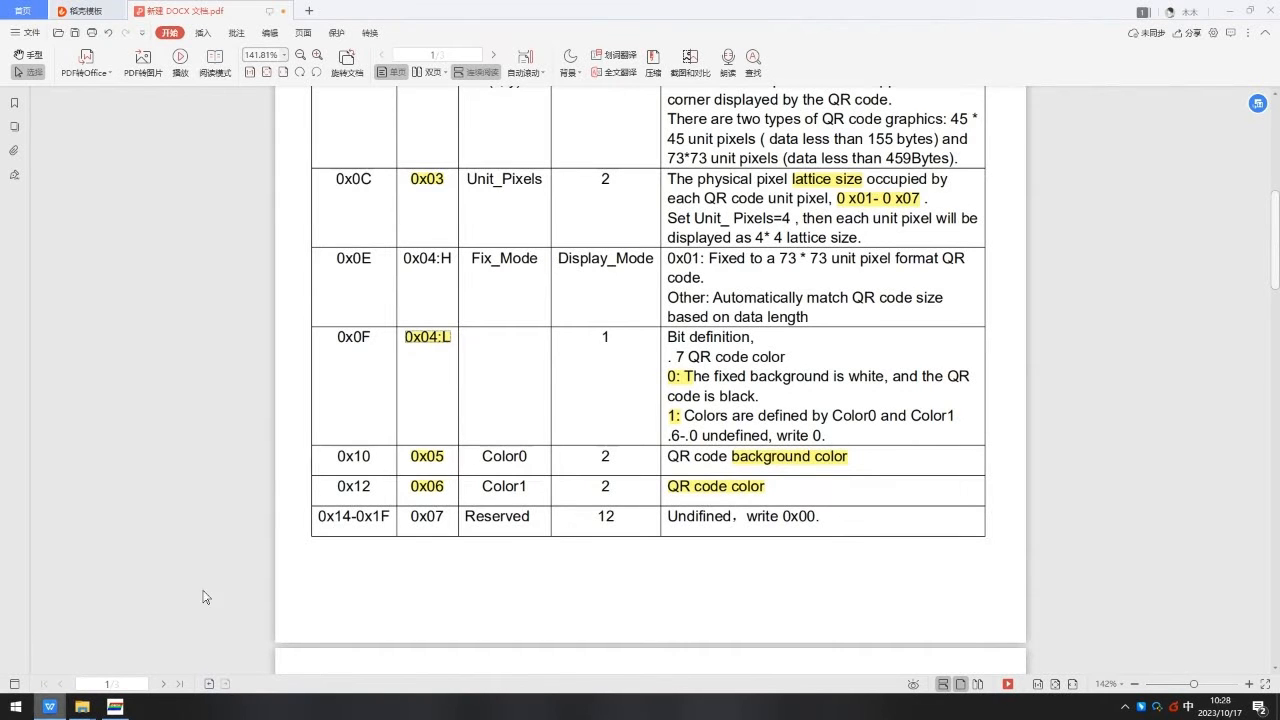
Read the manual's section on QR code background and foreground colour modification commands.
scroll(520, 351, "down", 3)
scroll(520, 351, "down", 9)
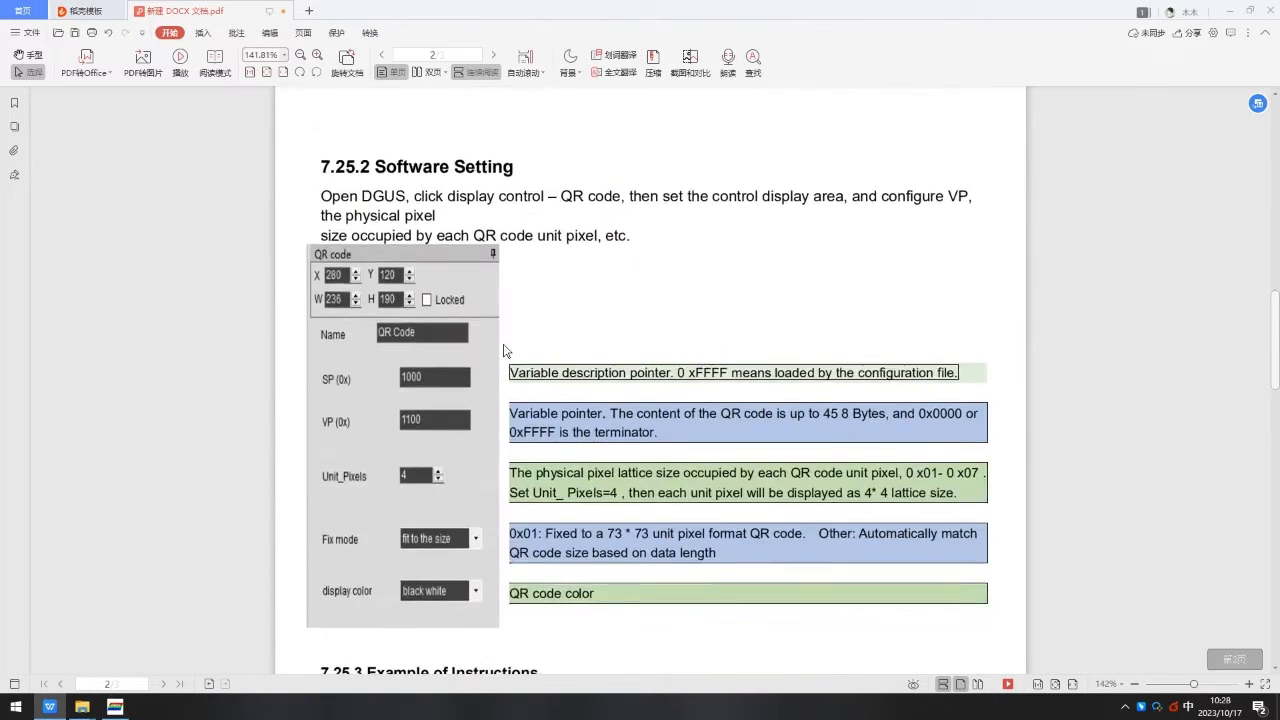
left_click_drag(322, 215, 978, 216)
scroll(649, 311, "down", 2)
left_click_drag(338, 273, 712, 286)
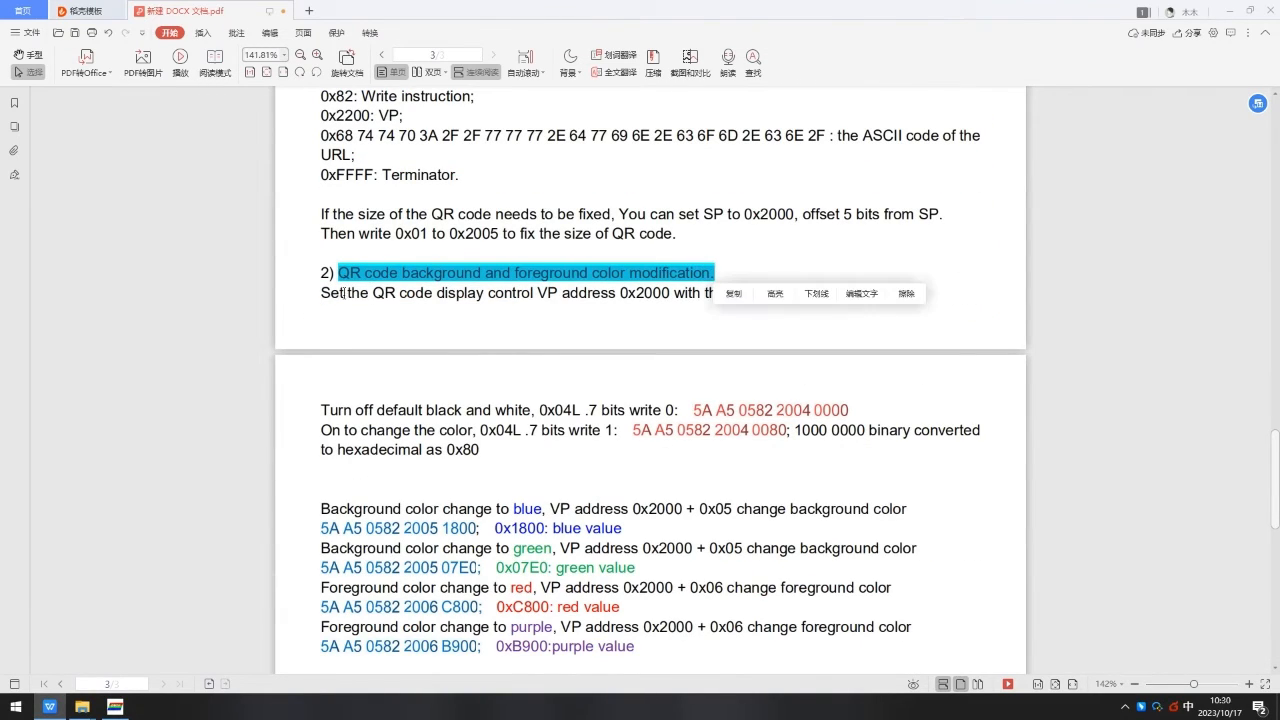
left_click_drag(321, 293, 926, 298)
scroll(360, 202, "down", 1)
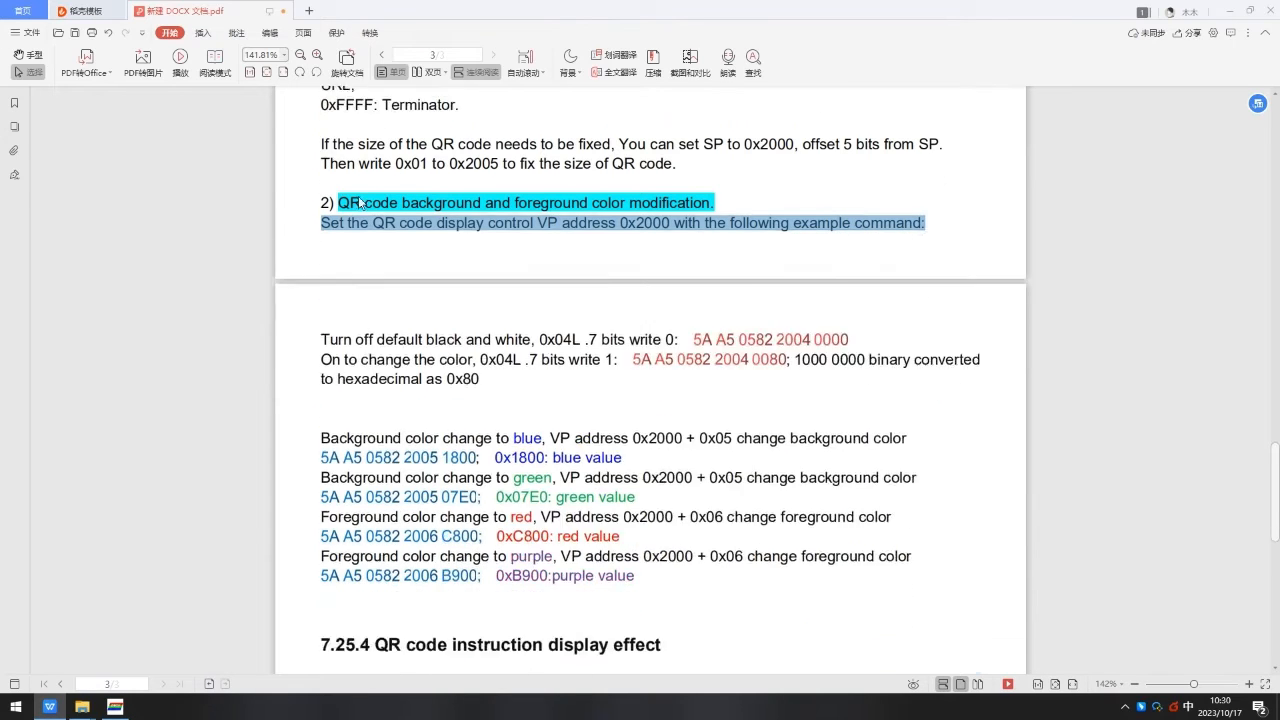
scroll(360, 202, "down", 3)
left_click_drag(322, 181, 688, 184)
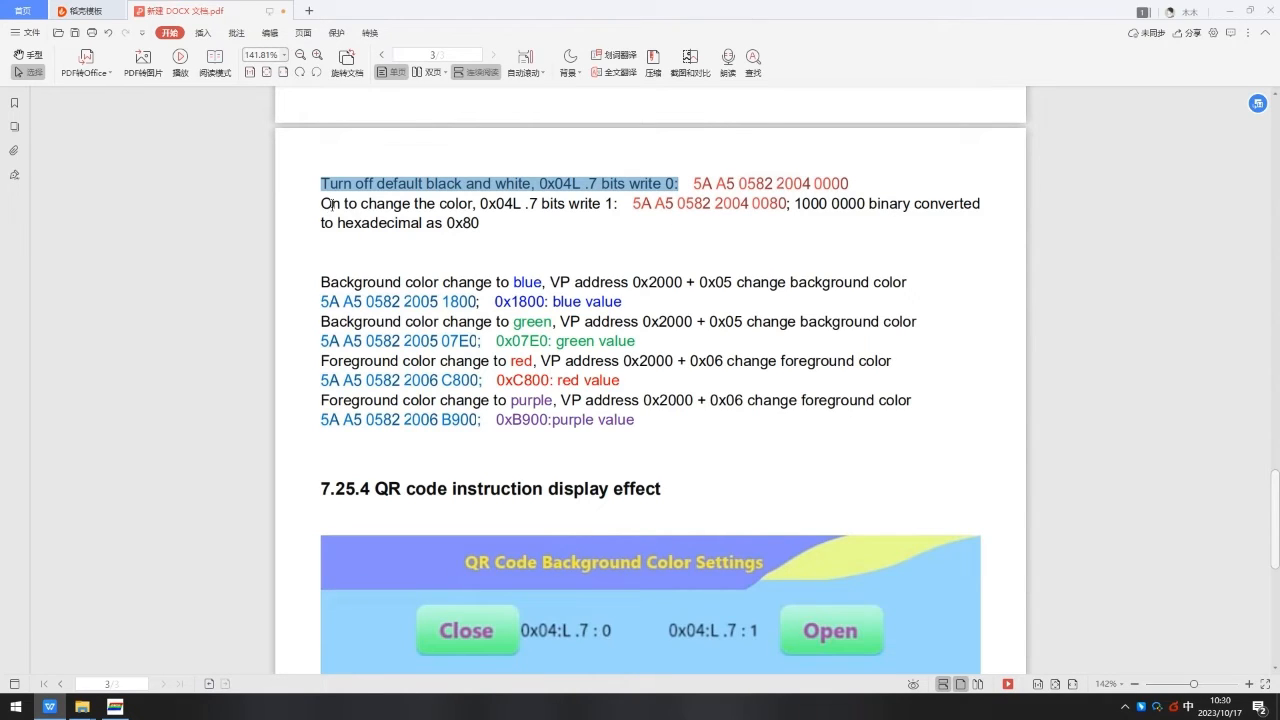
left_click_drag(331, 204, 619, 204)
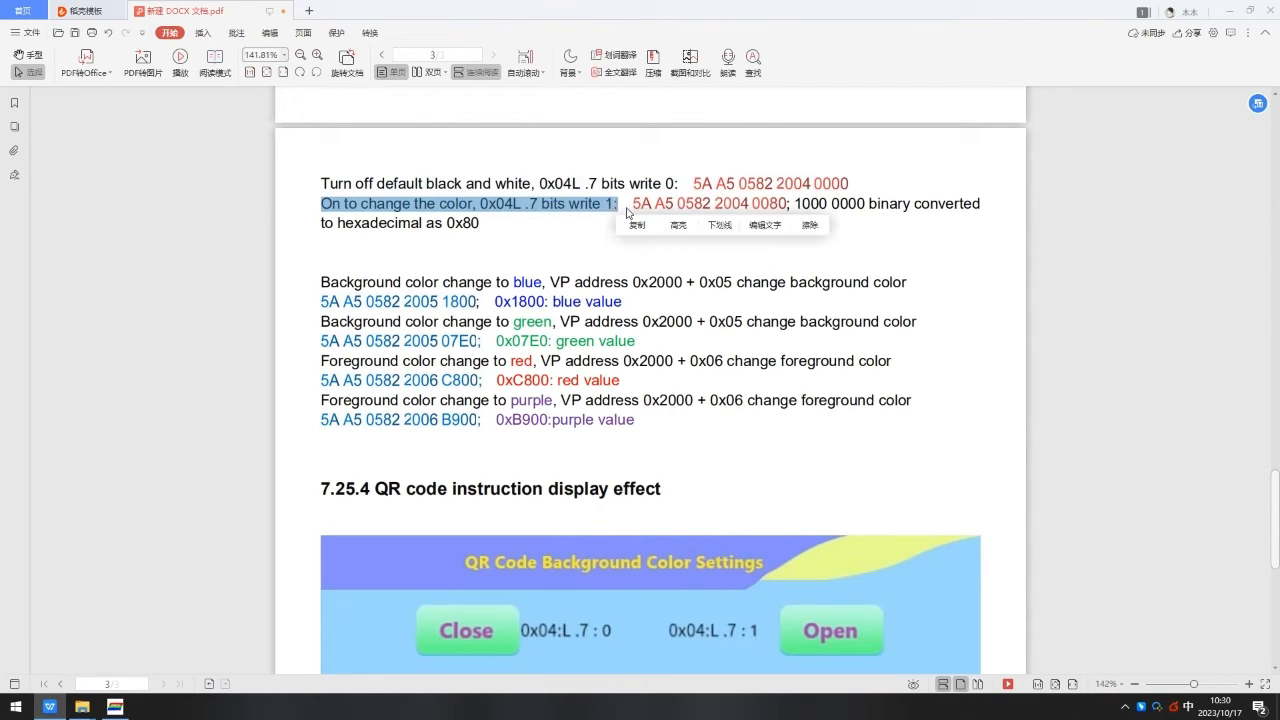
left_click(629, 229)
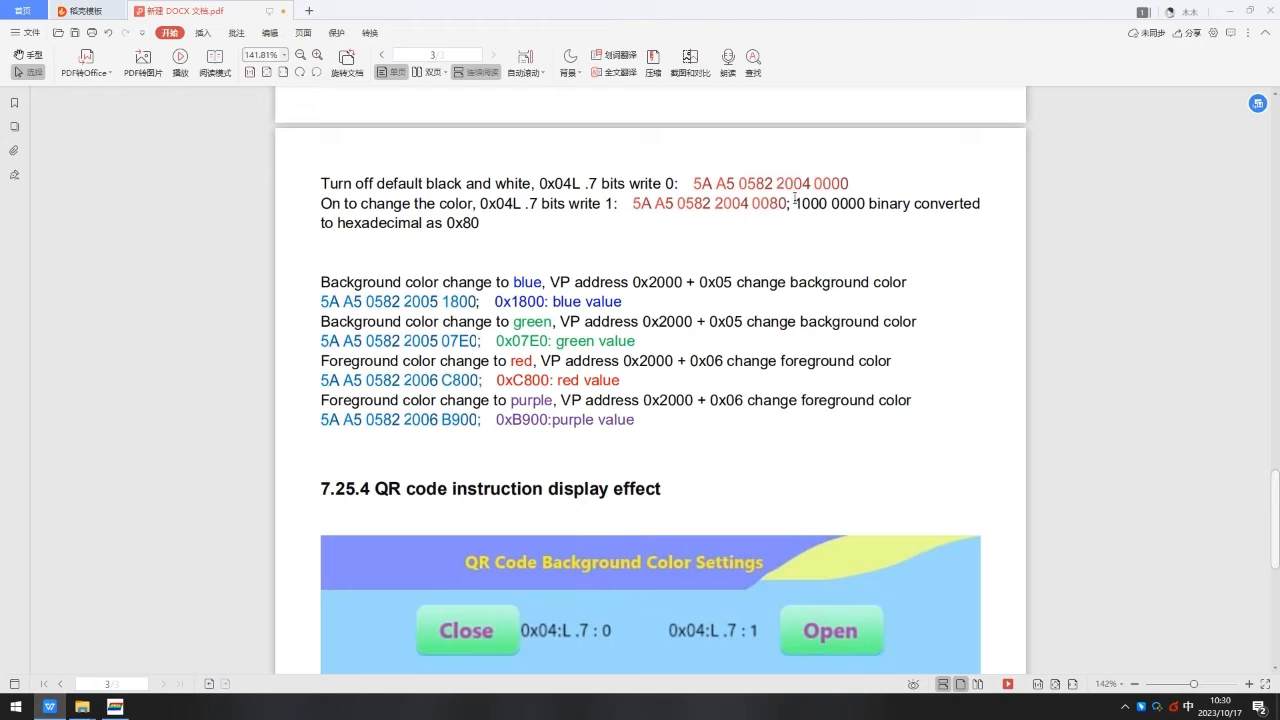
Highlight 0x80 in the manual's colour-enable command explanation.
left_click_drag(795, 200, 981, 204)
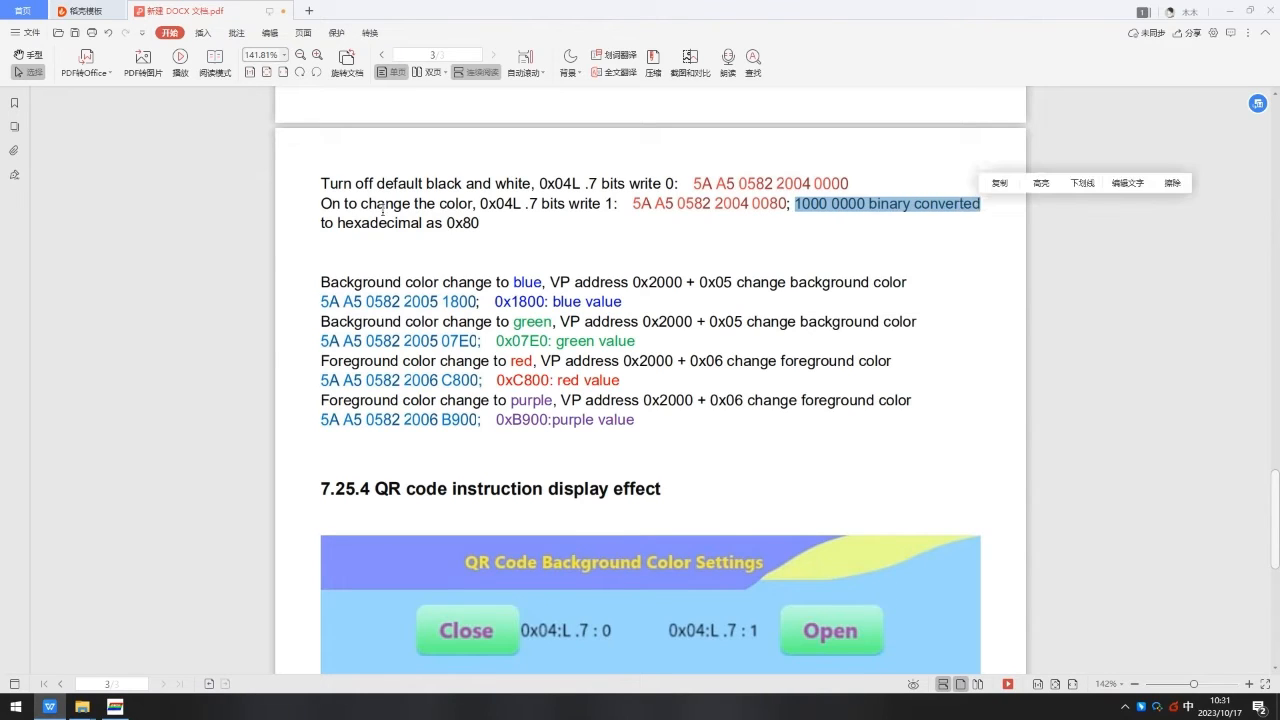
left_click_drag(322, 223, 481, 224)
left_click(443, 222)
left_click(620, 242)
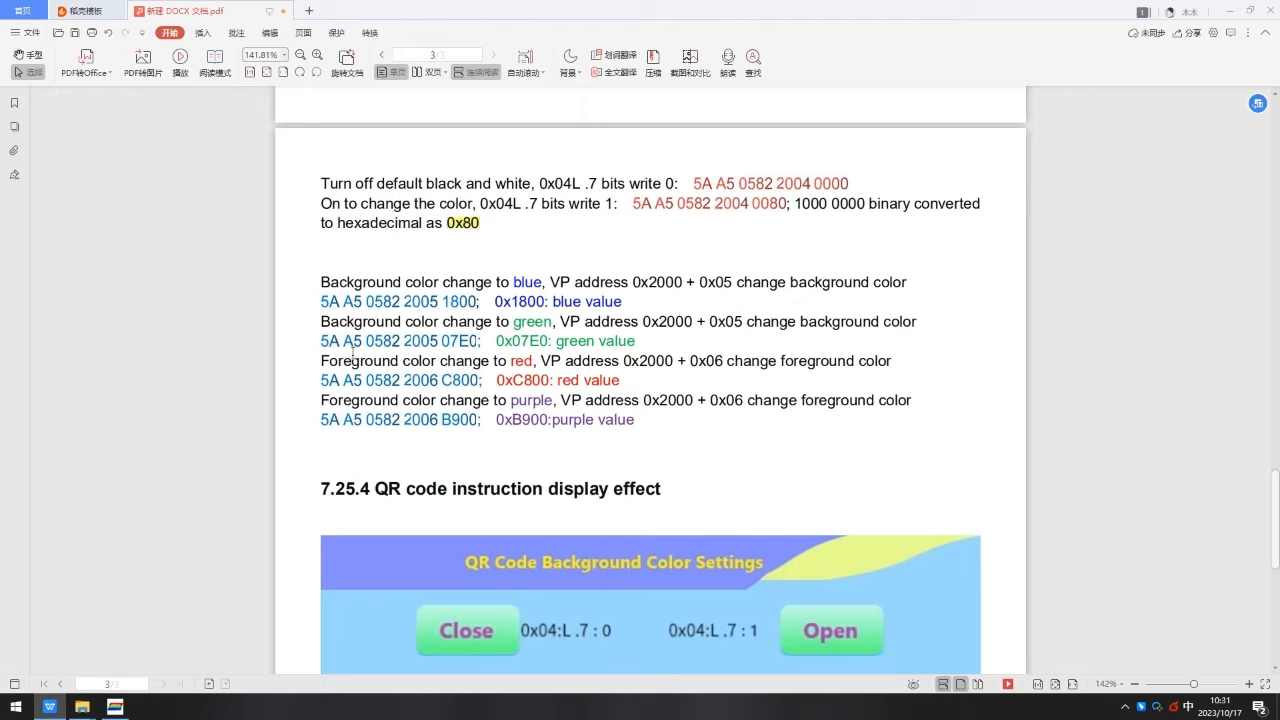
Return to DGUS and set the Close button's return key VP to 2004.
left_click(115, 706)
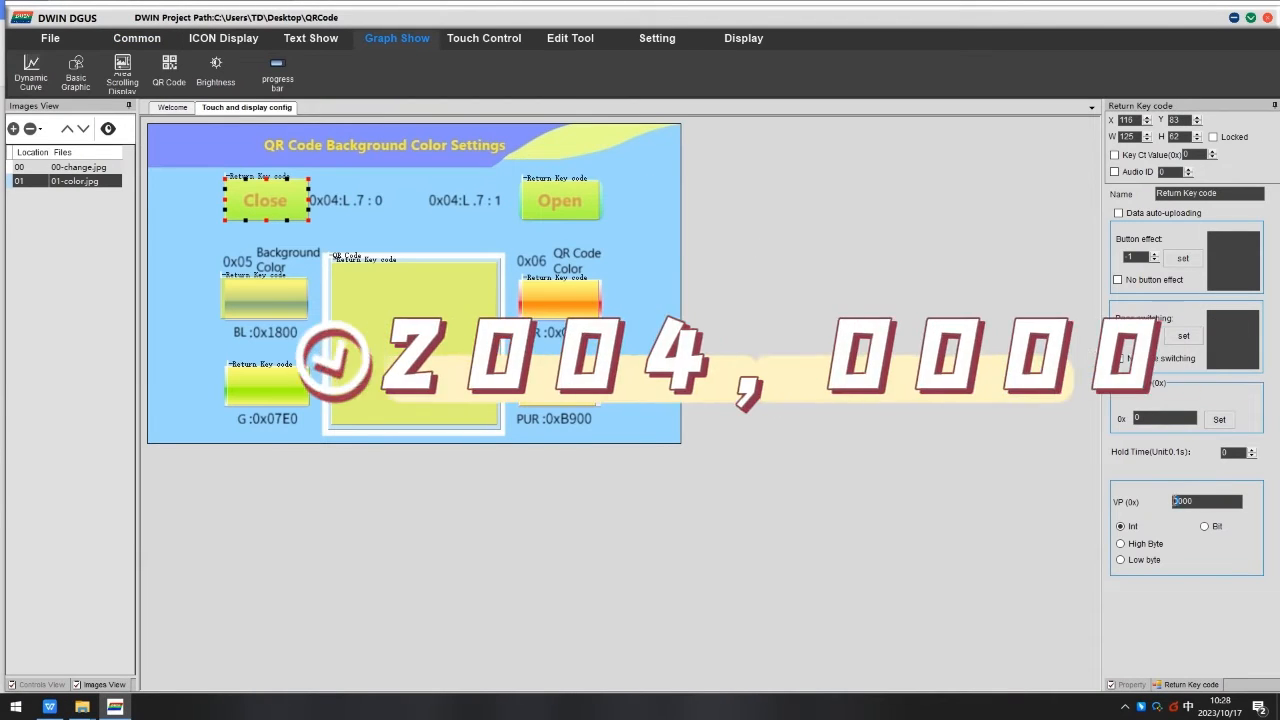
left_click_drag(1179, 502, 1189, 503)
type("200")
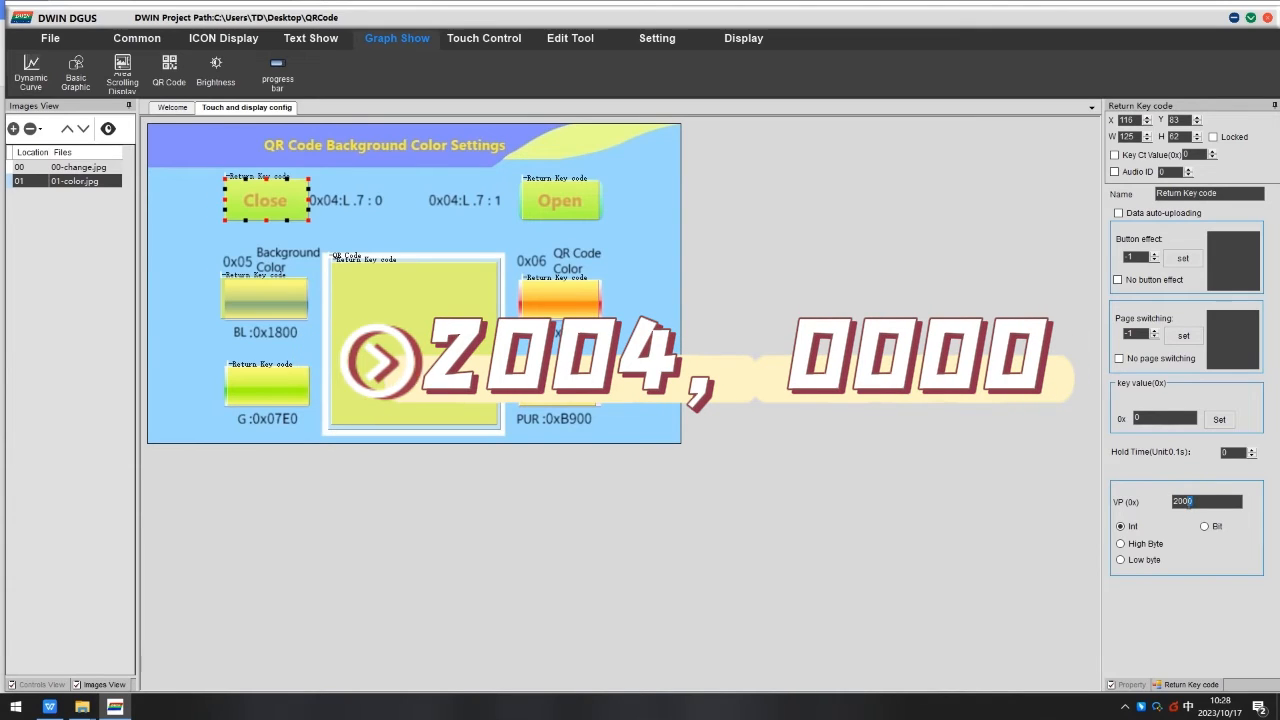
type("4")
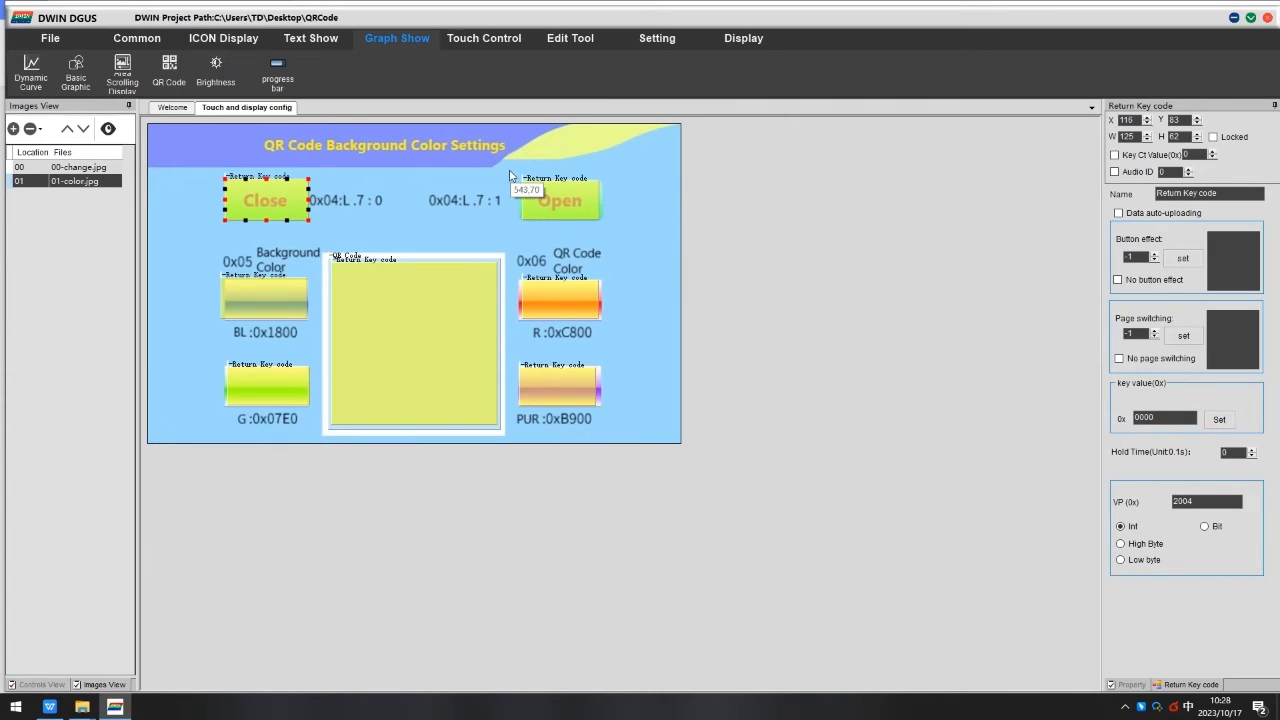
Set the Open button's return key VP to 2004 with key value 0080.
left_click(545, 195)
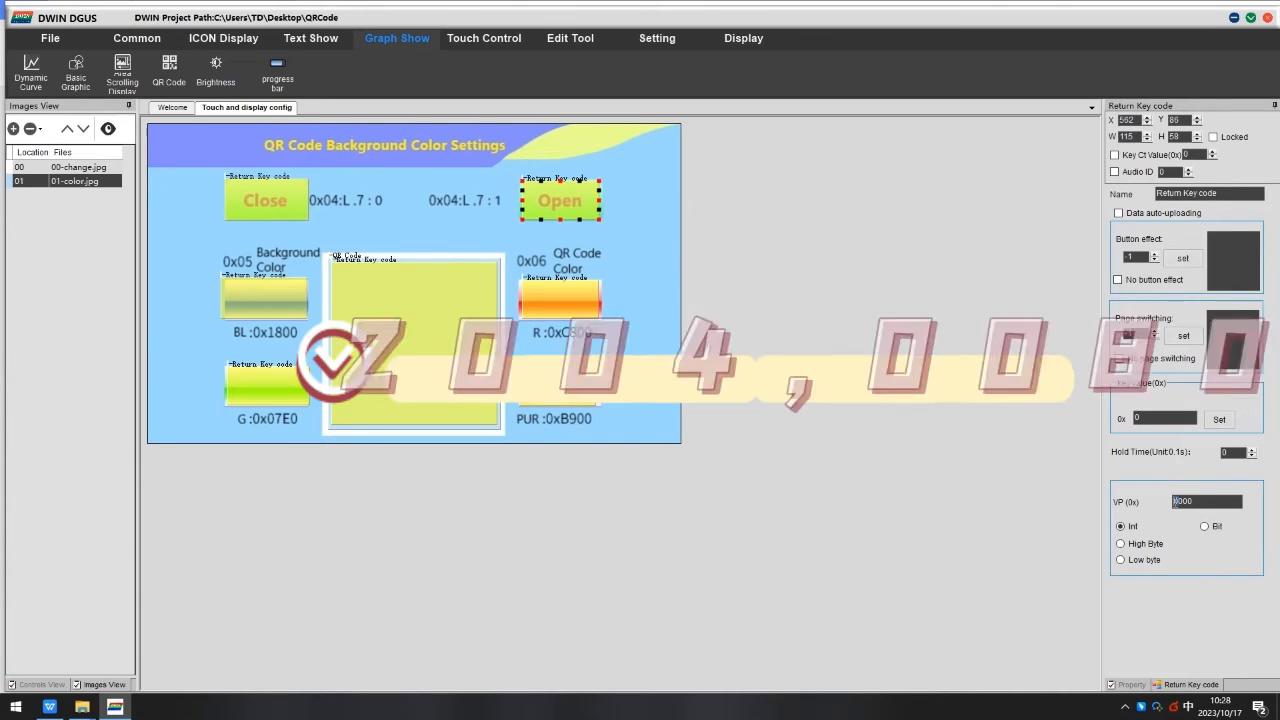
left_click_drag(1178, 502, 1188, 502)
type("200")
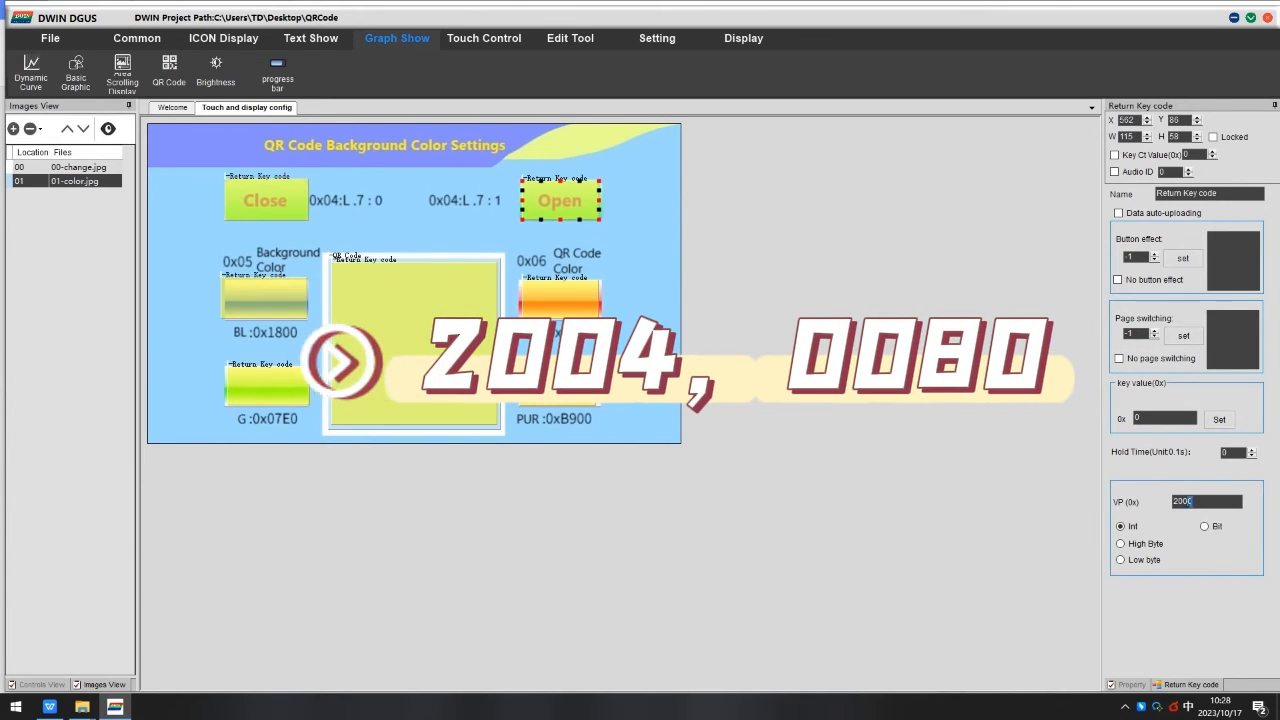
type("4")
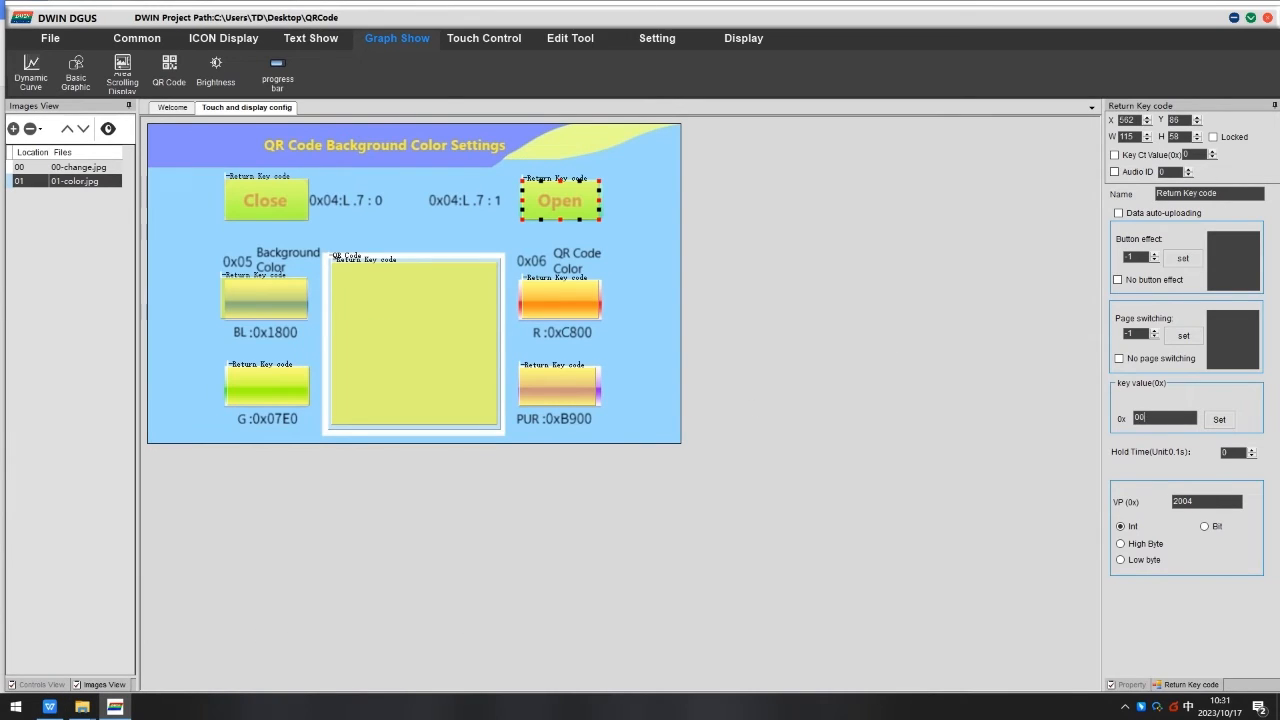
Set the blue button's return key VP to 2005 with key value 1800, checking the manual's Color0 entry.
left_click(268, 285)
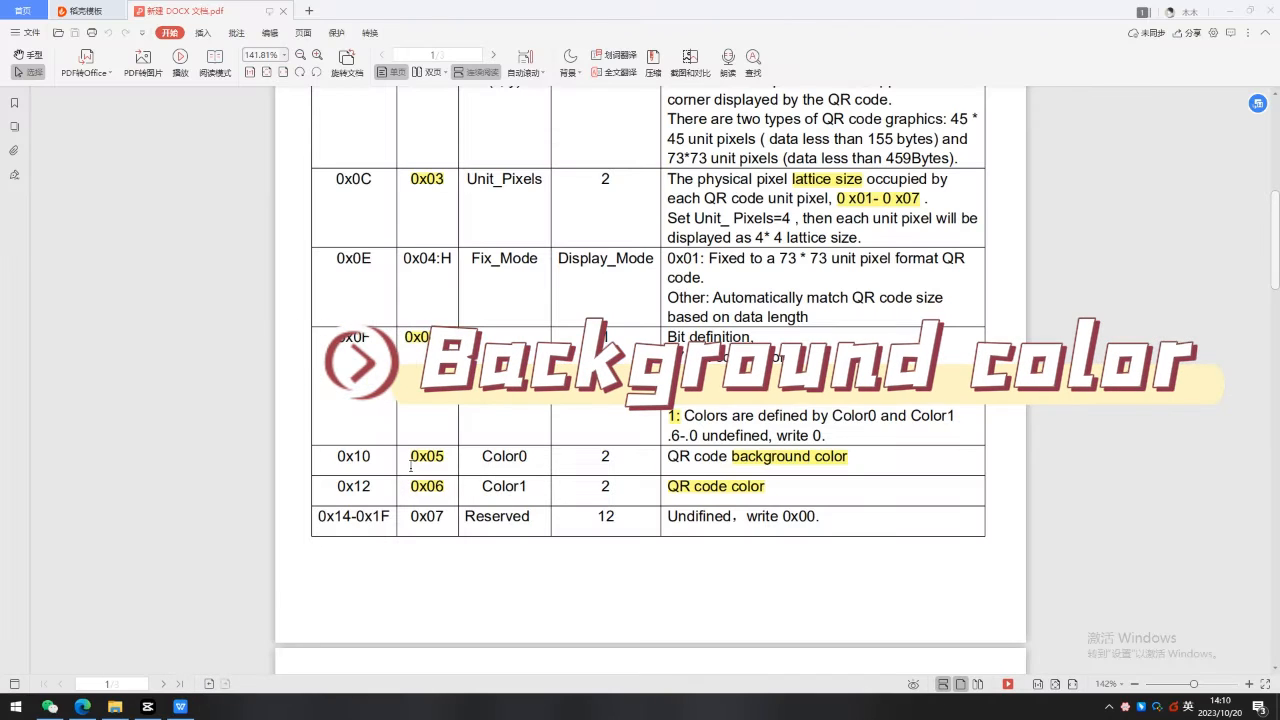
left_click_drag(421, 463, 486, 459)
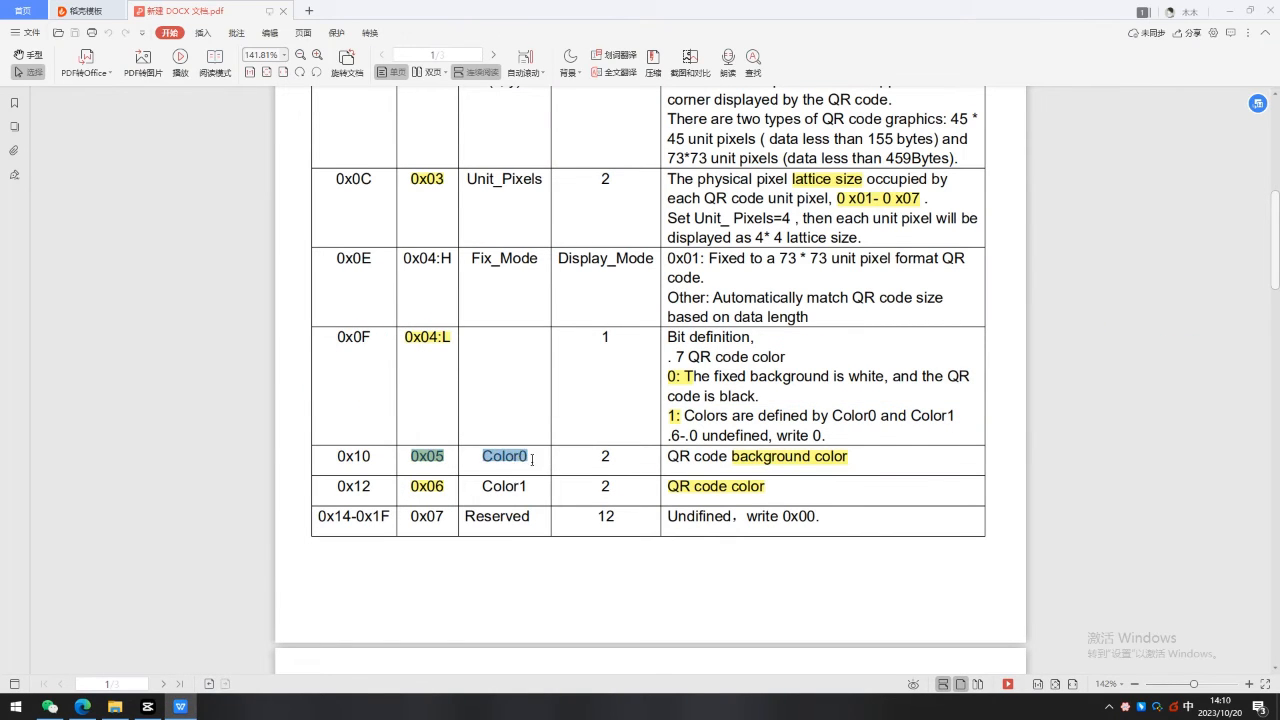
left_click_drag(652, 459, 680, 459)
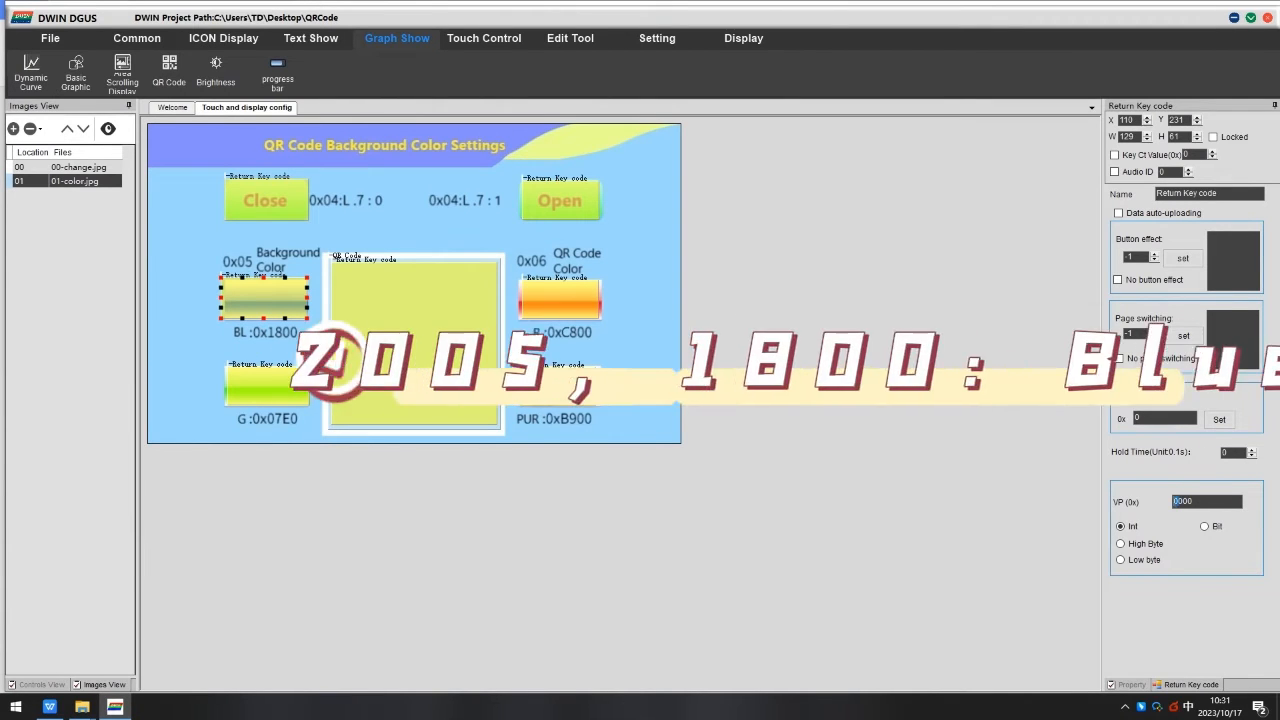
type("20005")
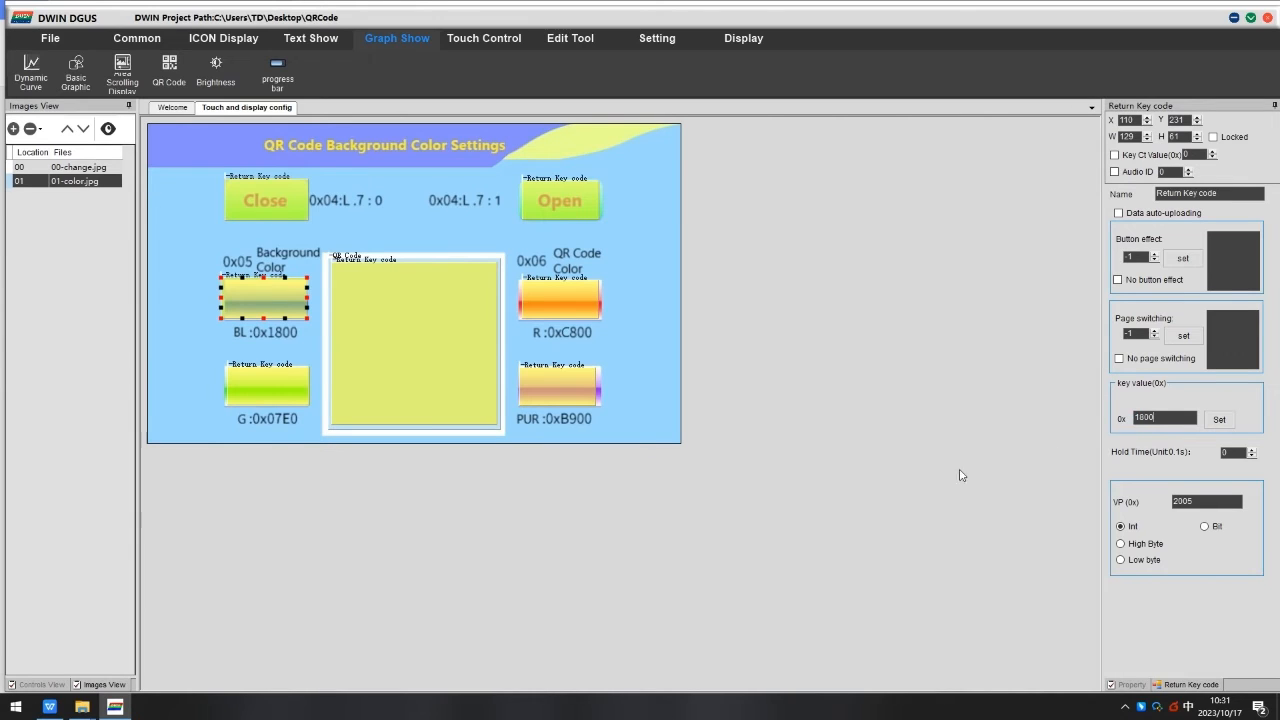
Set the green button's return key VP to 2005 with key value 07E0.
left_click(232, 388)
double_click(1203, 499)
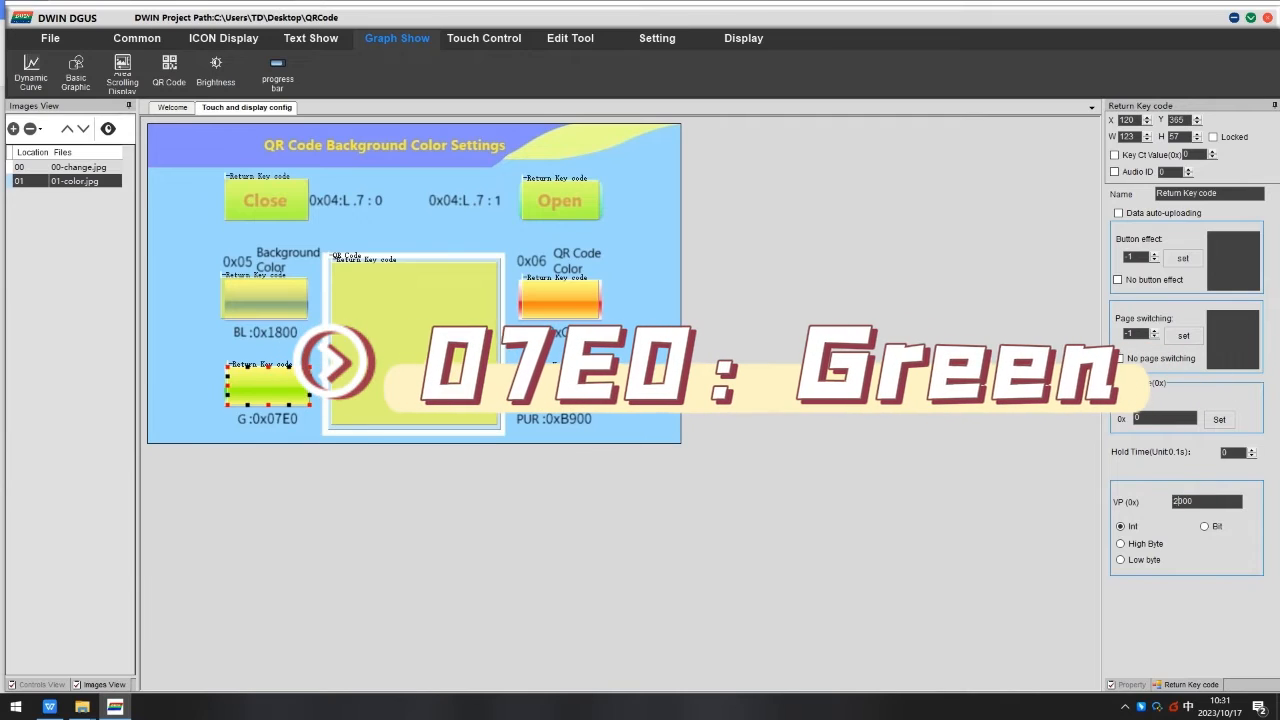
type("2")
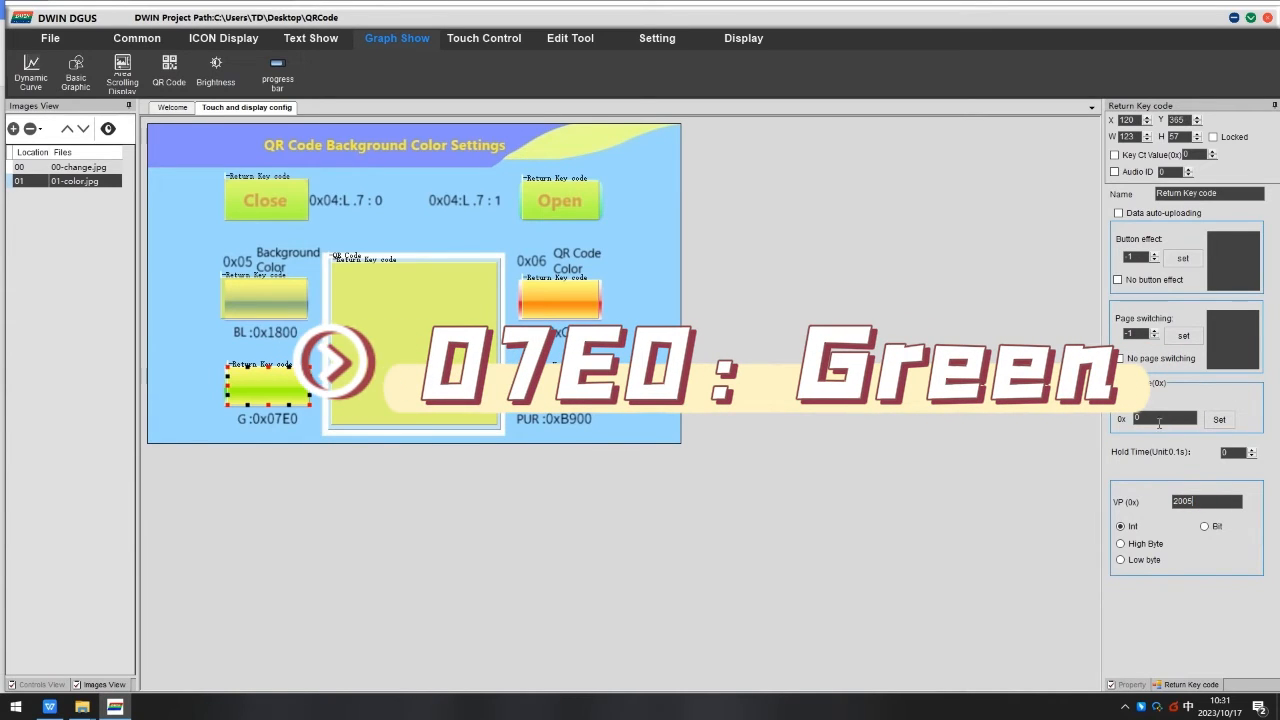
left_click_drag(1158, 419, 1120, 425)
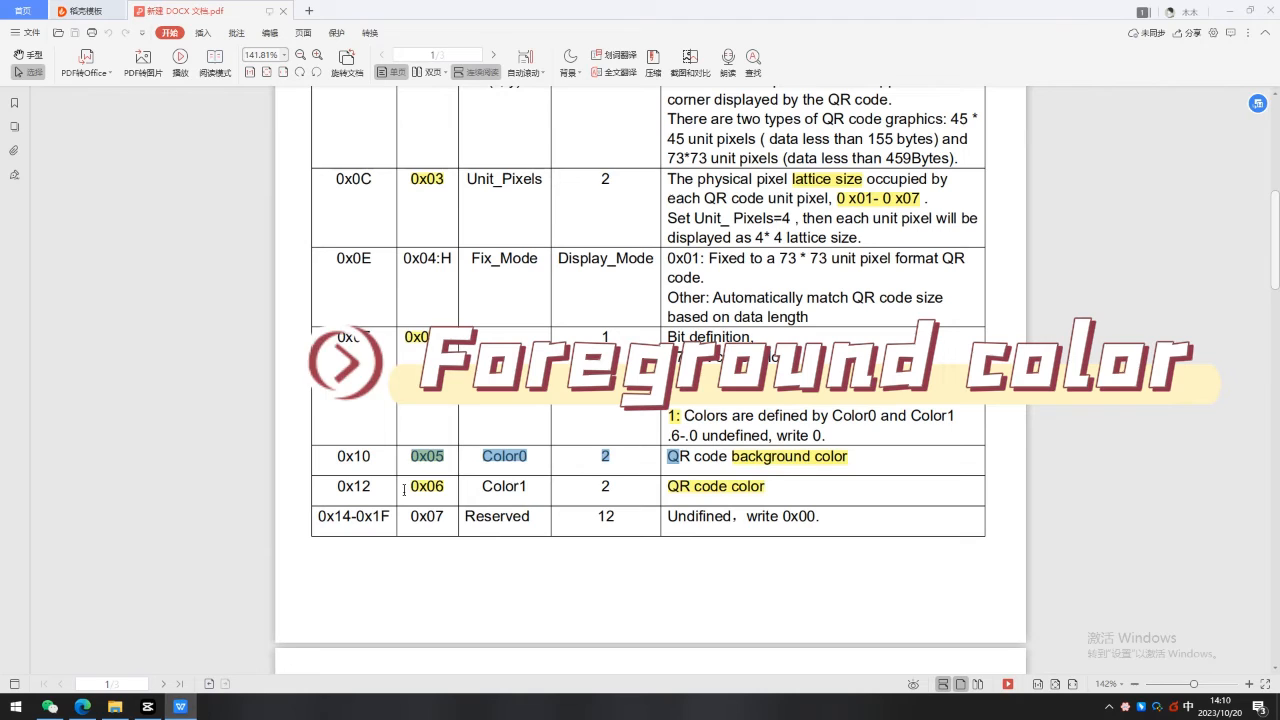
Set the purple button's return key VP to 2006 with key value B900.
left_click_drag(405, 488, 785, 488)
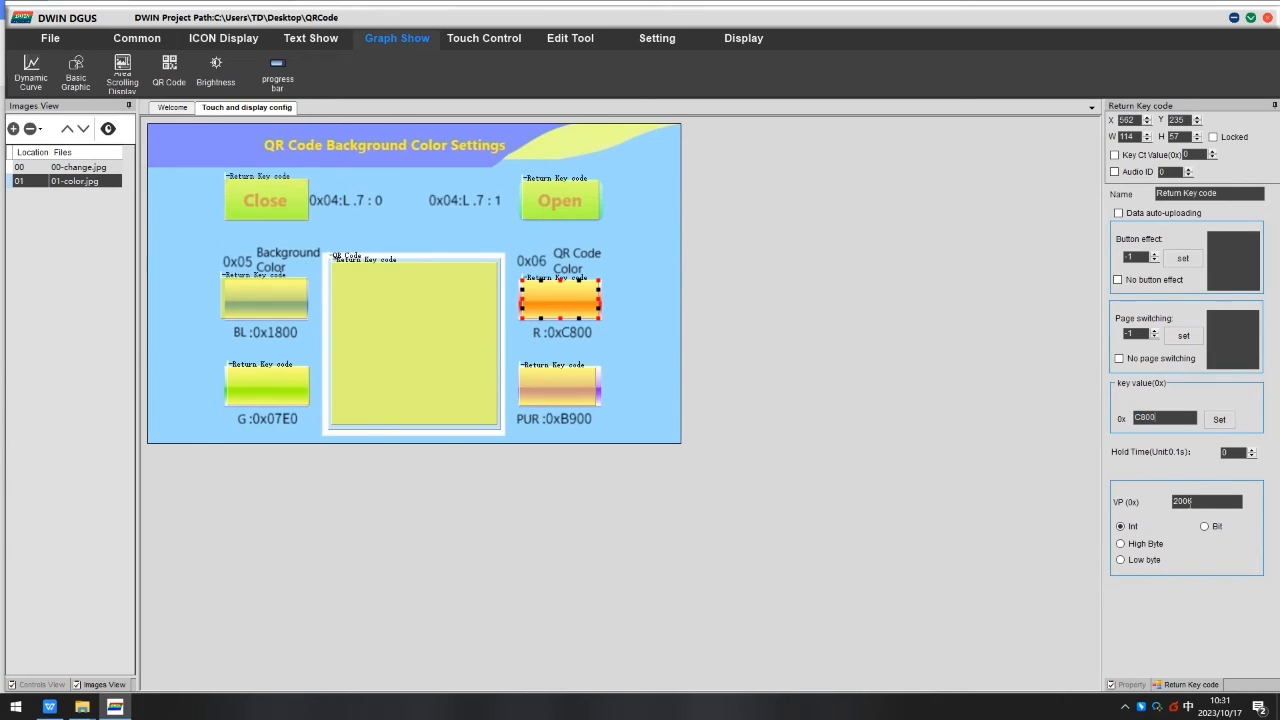
left_click(560, 388)
left_click_drag(1146, 418, 1080, 433)
type("B900")
Draw a Basic Touch control over the page's top-right corner that switches to page 00-change.
left_click(484, 38)
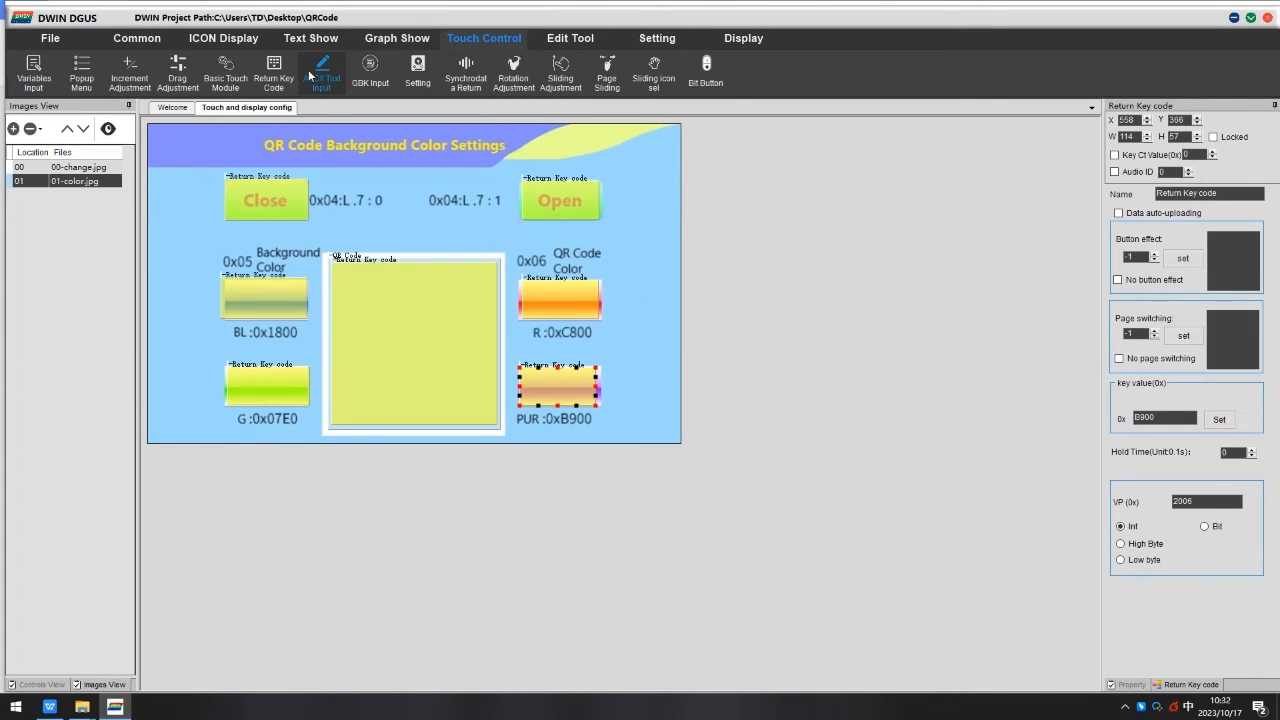
left_click(283, 65)
left_click_drag(601, 128, 681, 175)
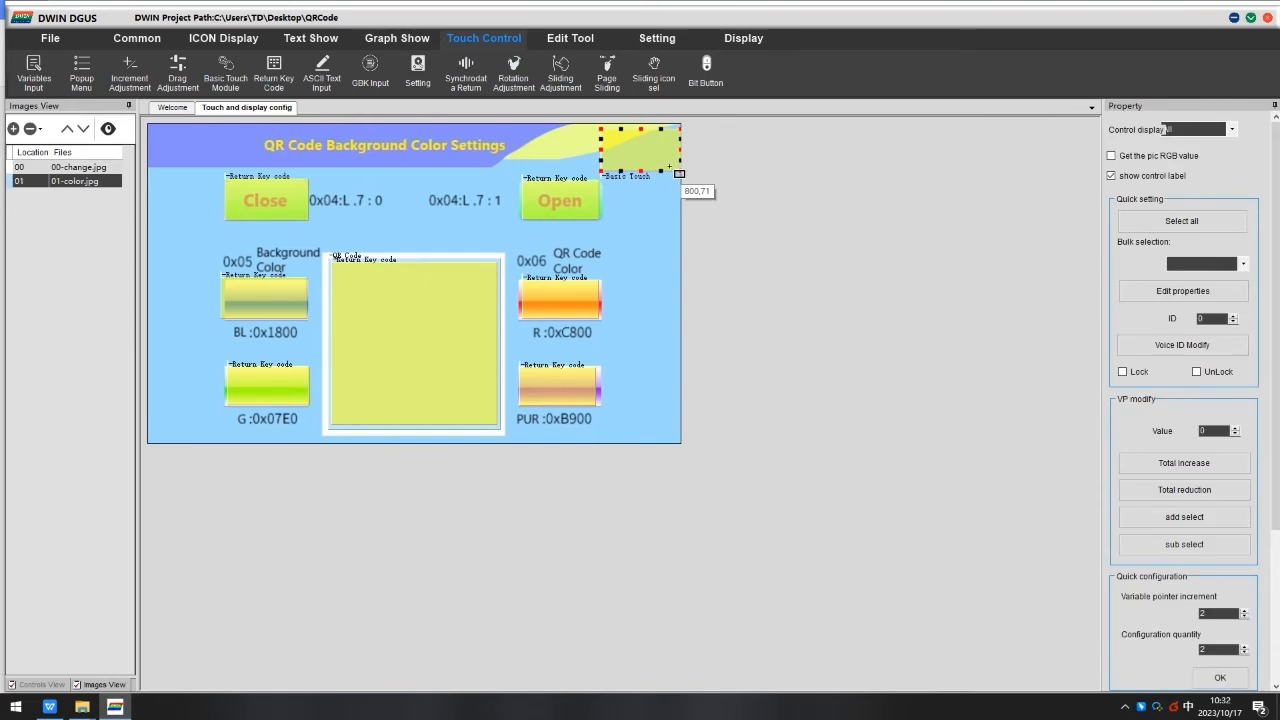
left_click(1183, 336)
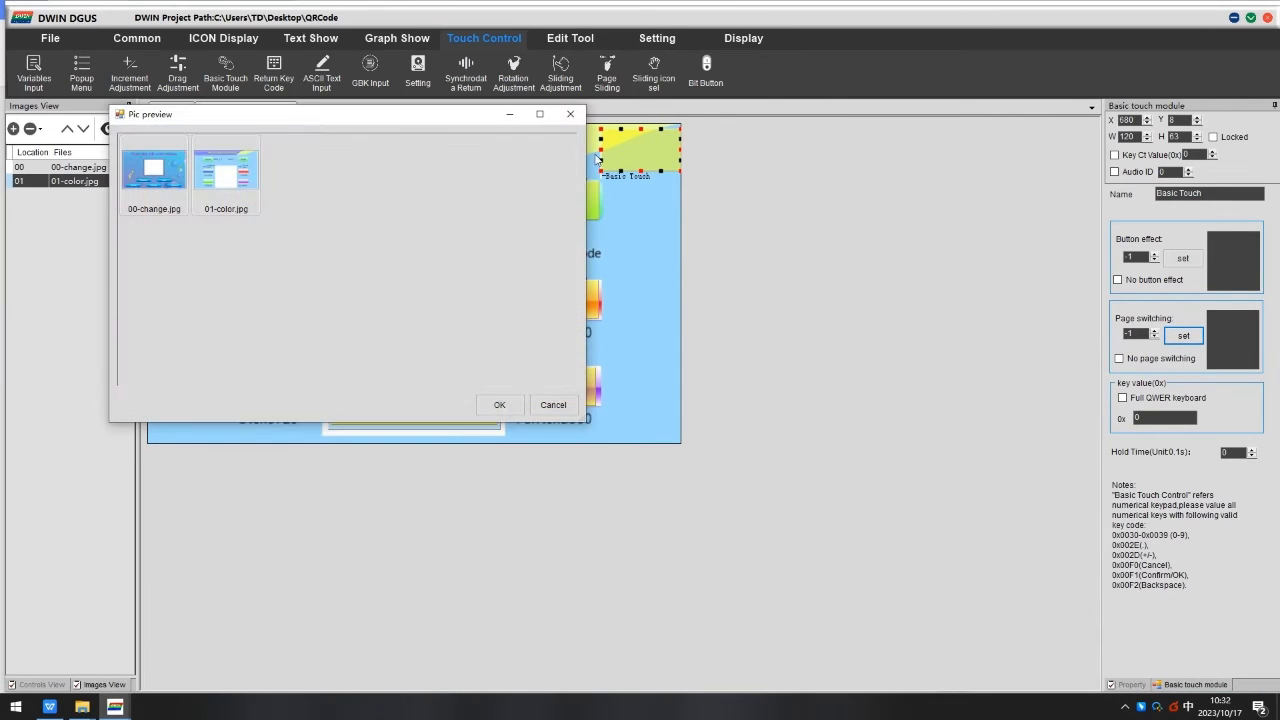
left_click(154, 170)
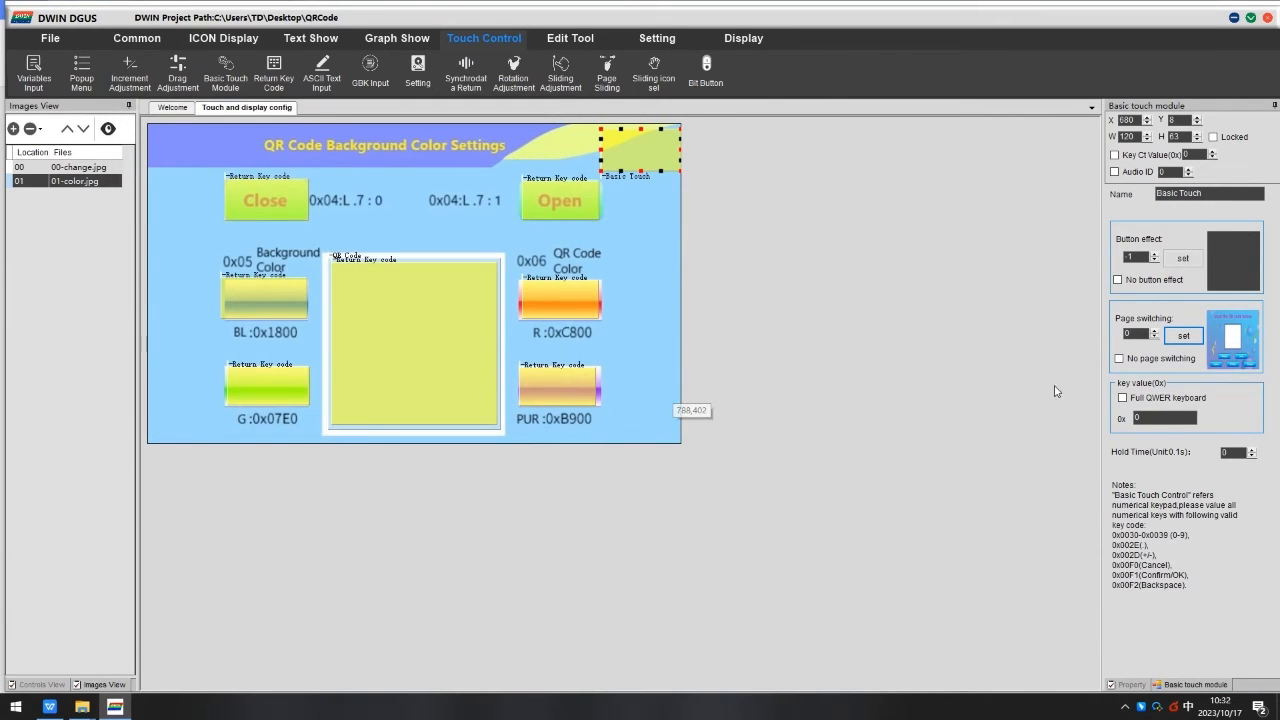
left_click(147, 707)
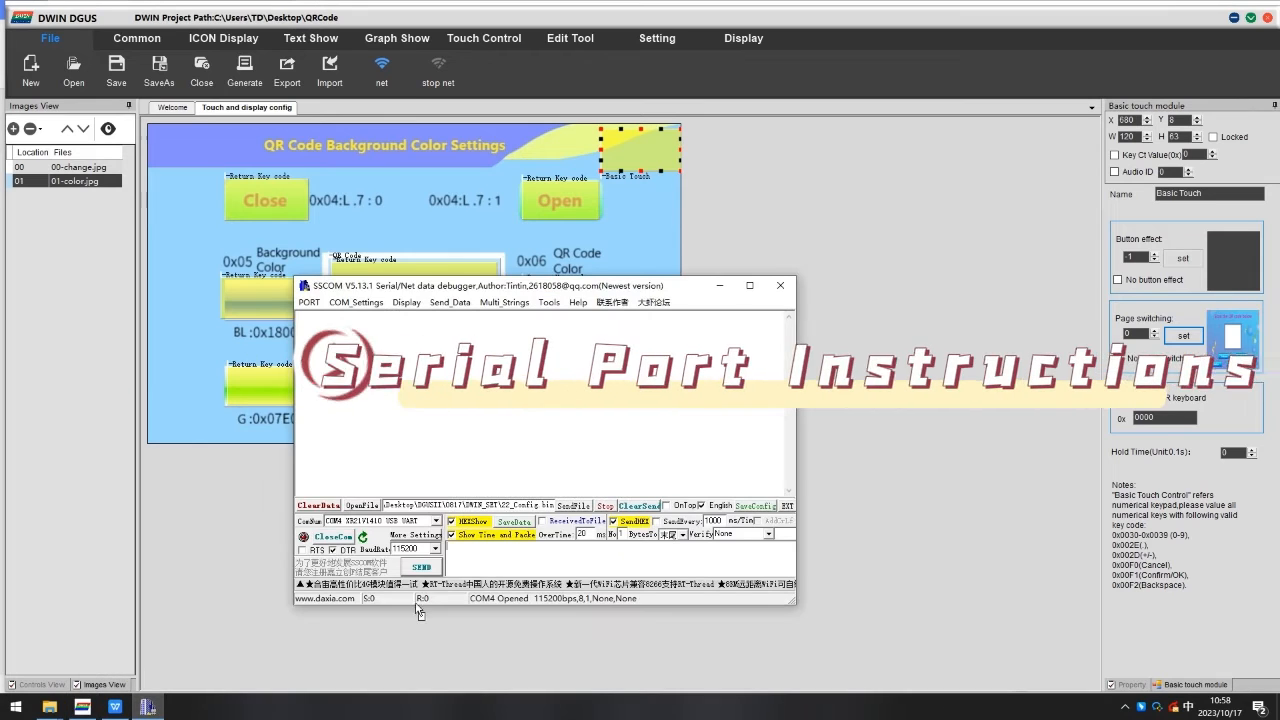
left_click(115, 705)
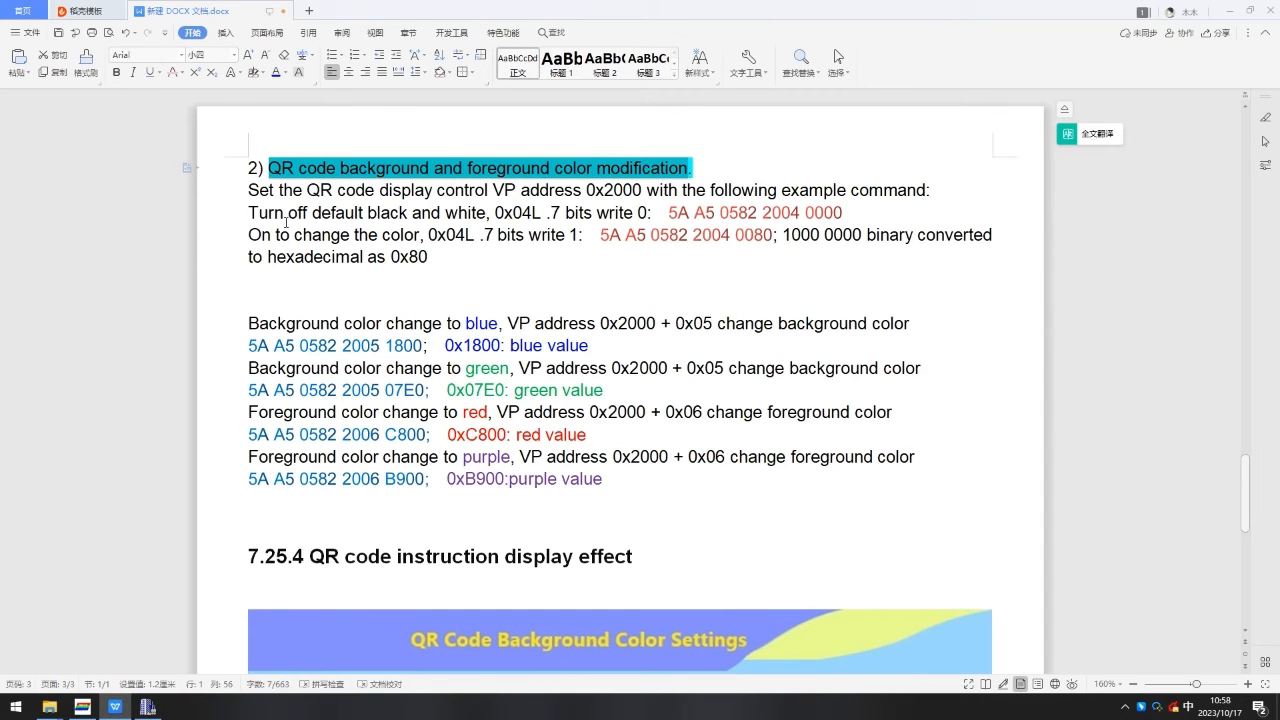
left_click_drag(248, 190, 735, 192)
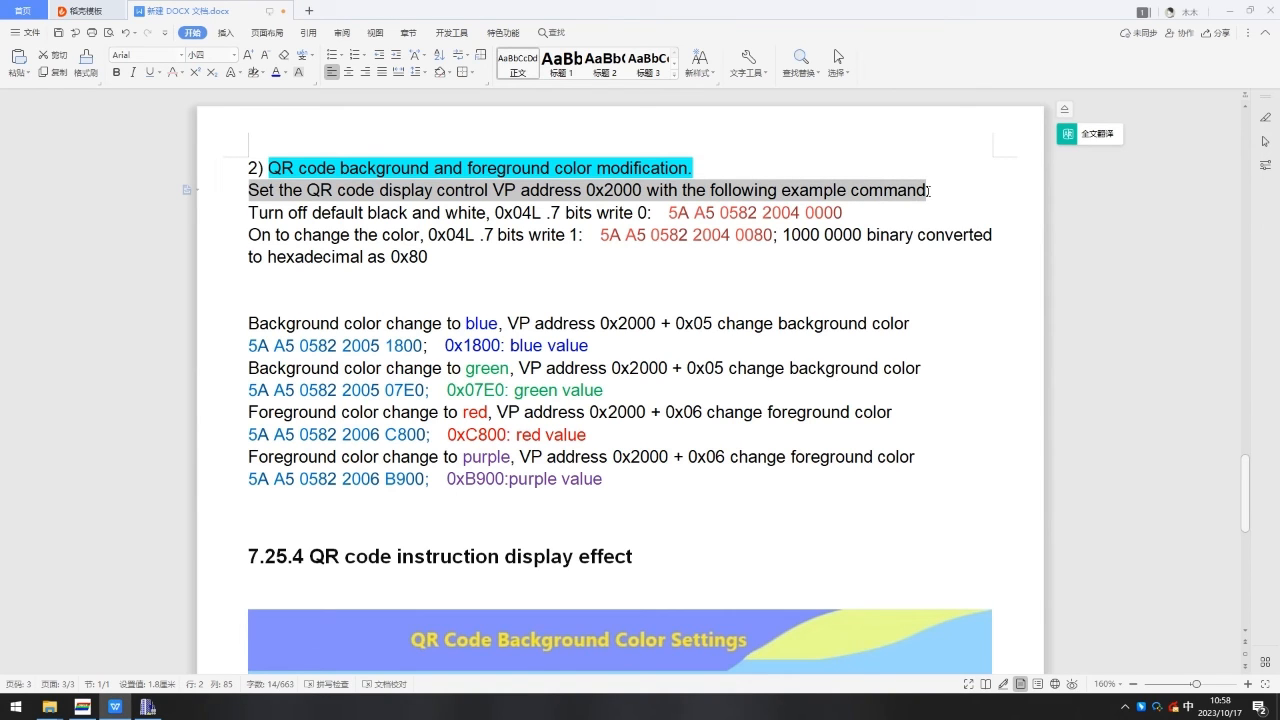
left_click_drag(248, 212, 846, 215)
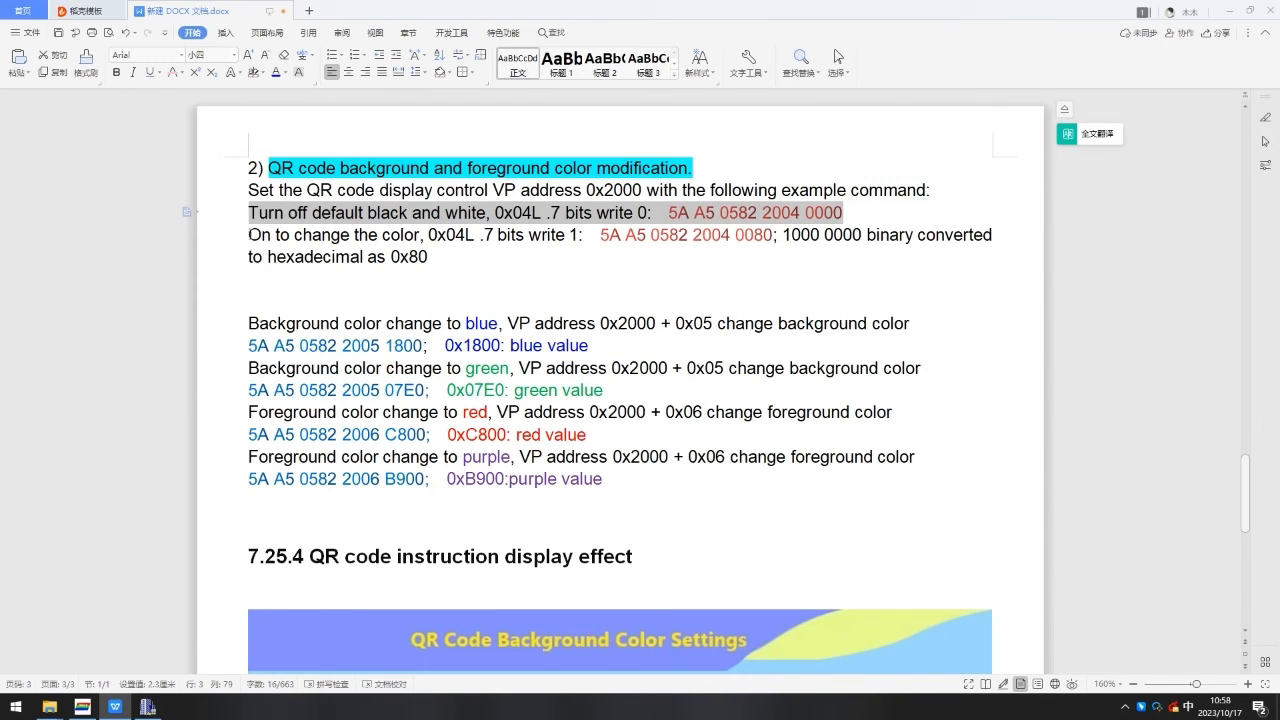
left_click_drag(249, 233, 464, 241)
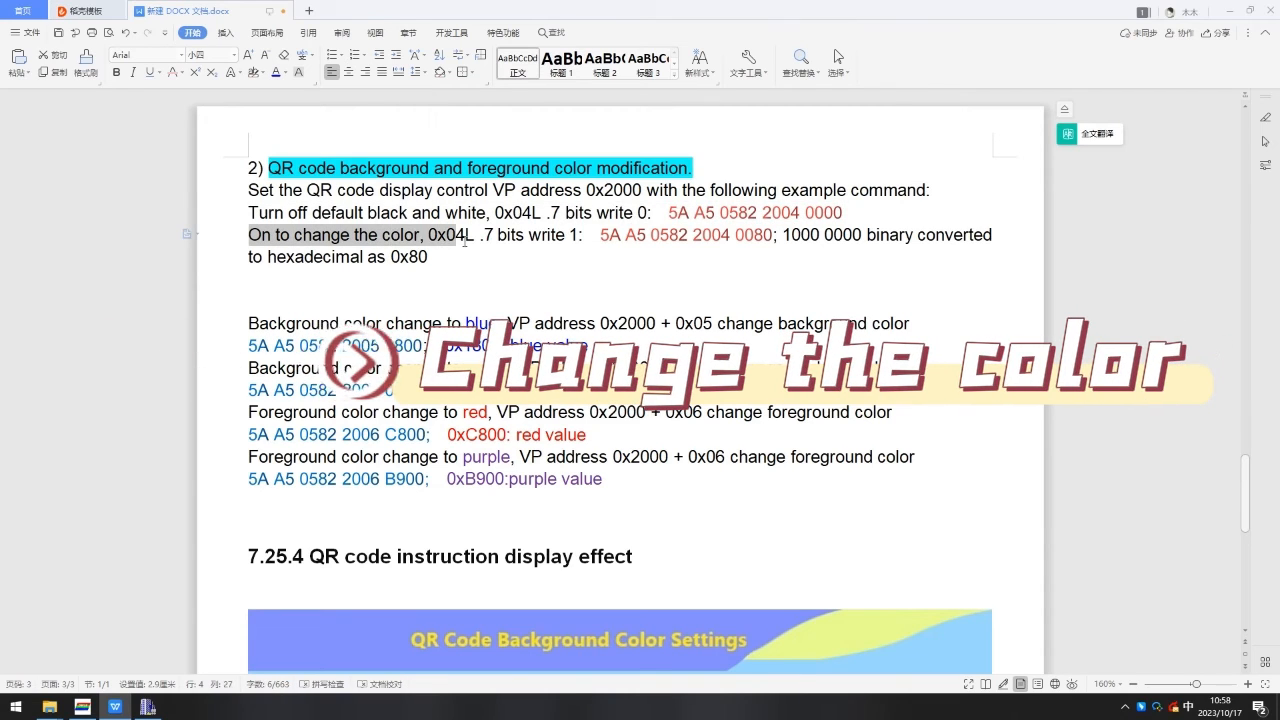
left_click_drag(600, 236, 744, 242)
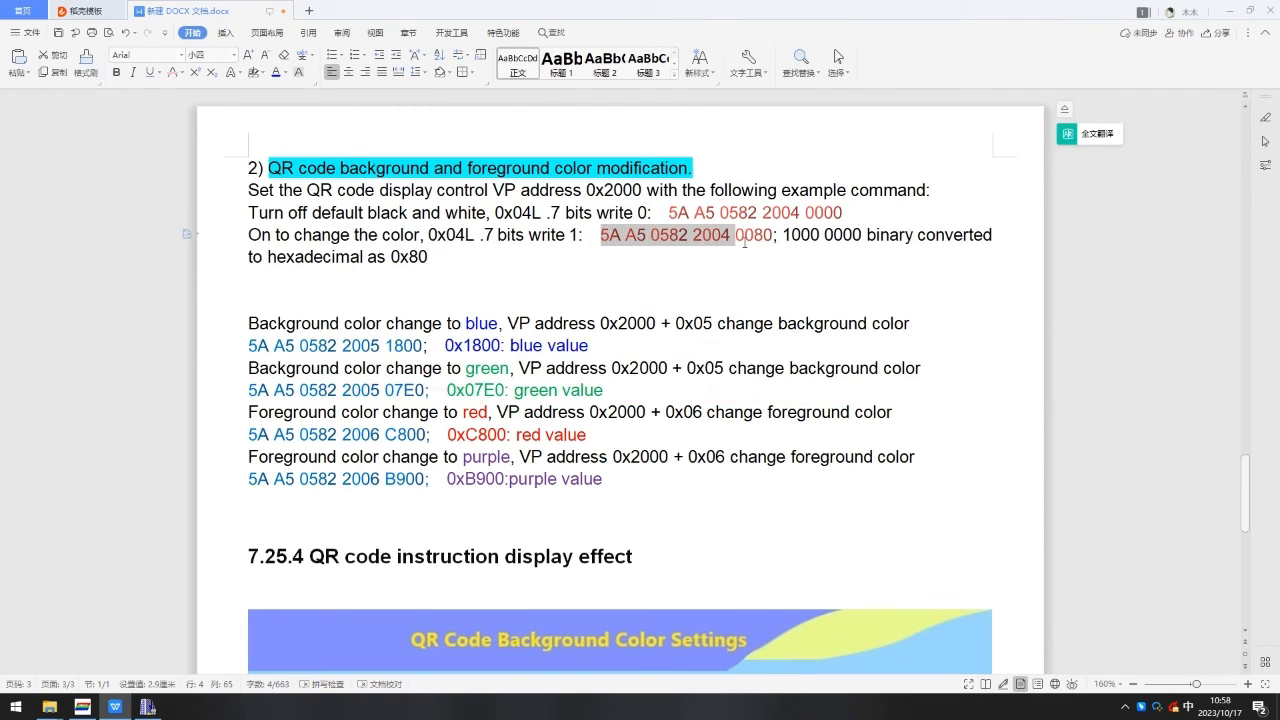
right_click(764, 243)
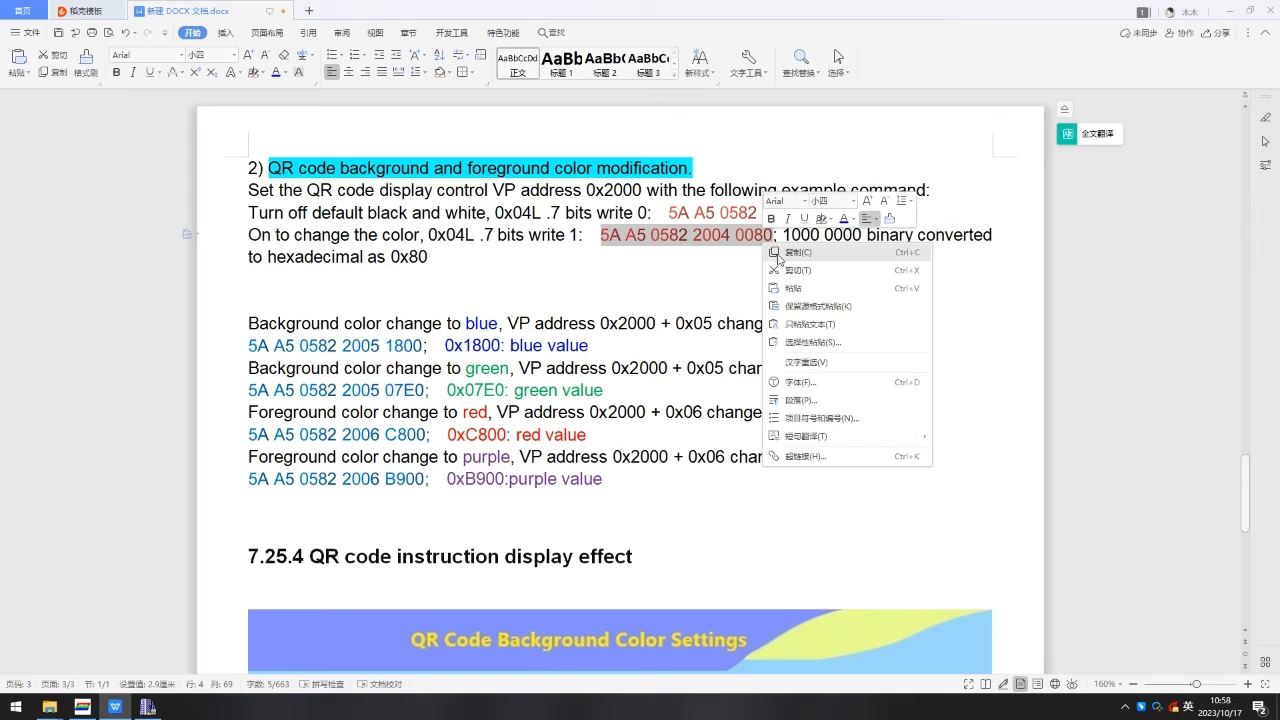
left_click(812, 253)
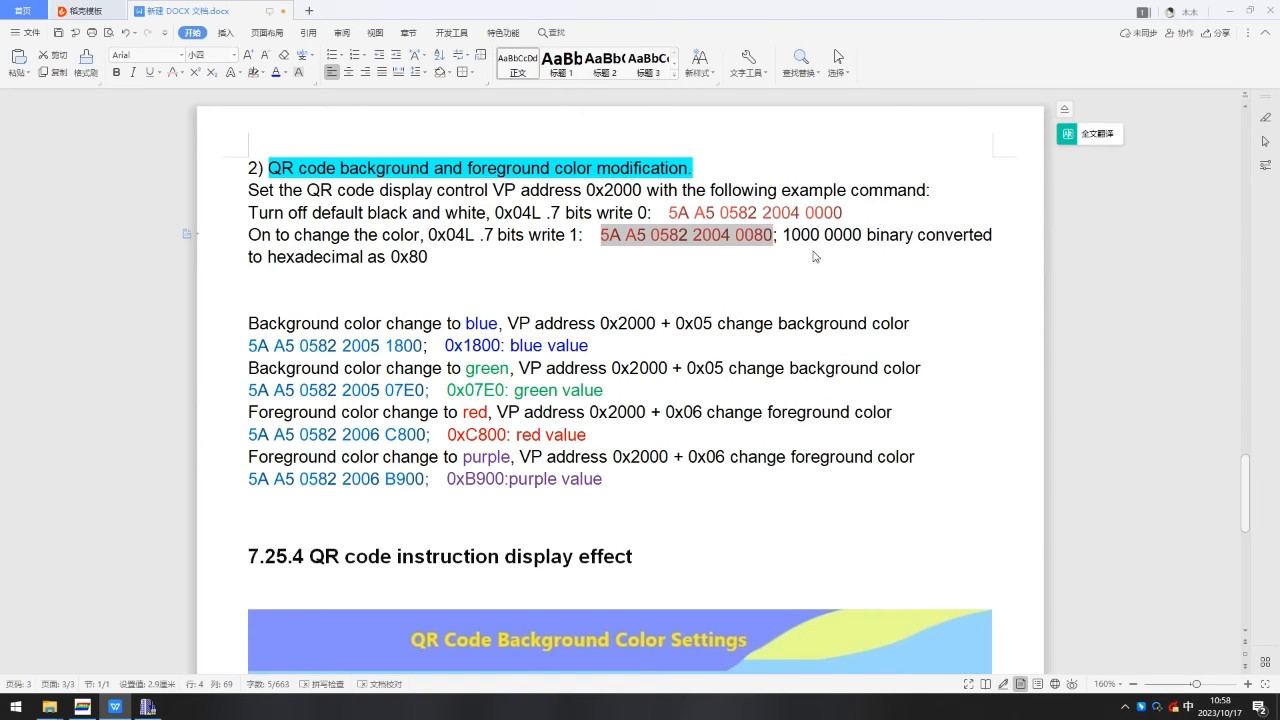
Paste the colour-enable command into the SSCOM serial debugger and send it to the display.
left_click(146, 710)
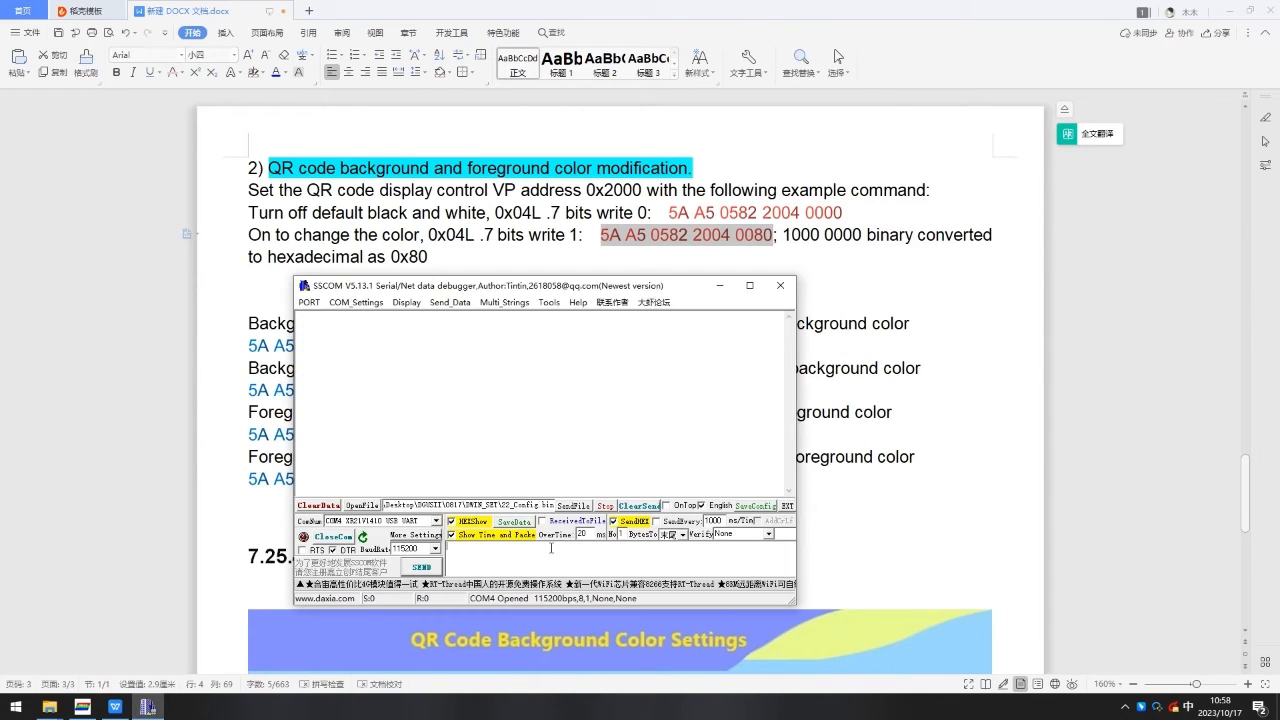
right_click(545, 556)
left_click(596, 432)
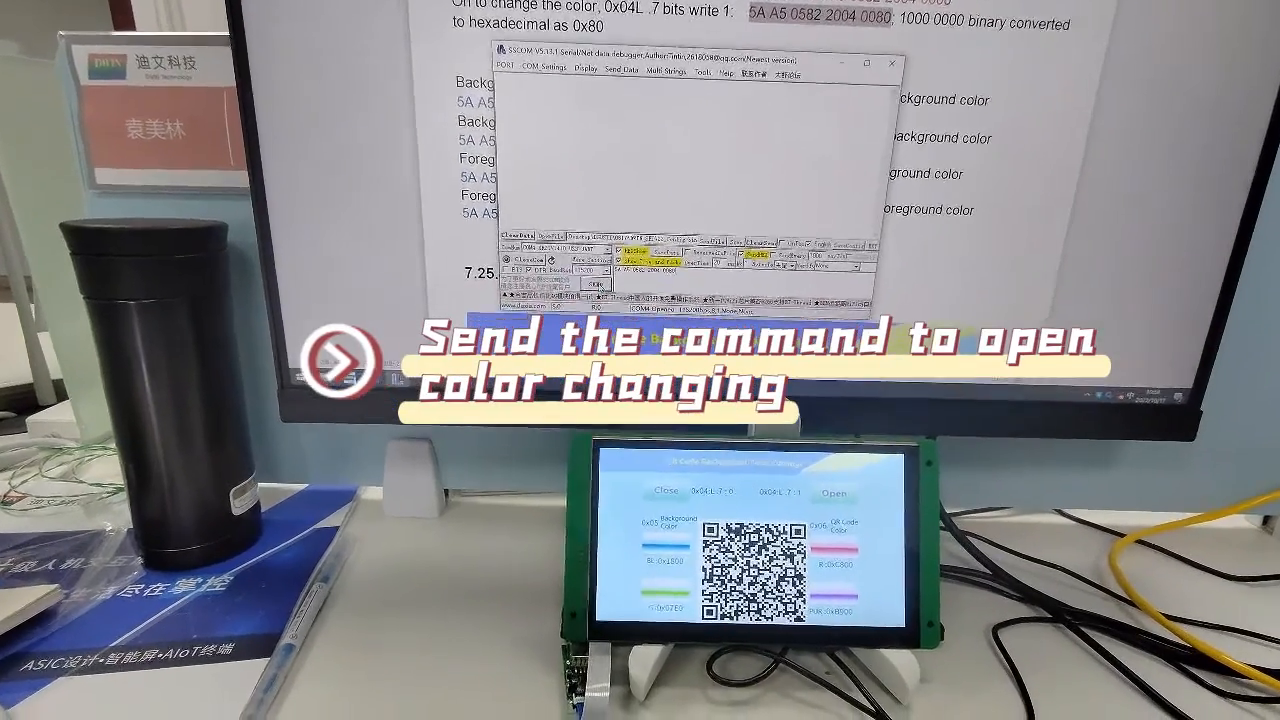
left_click(597, 285)
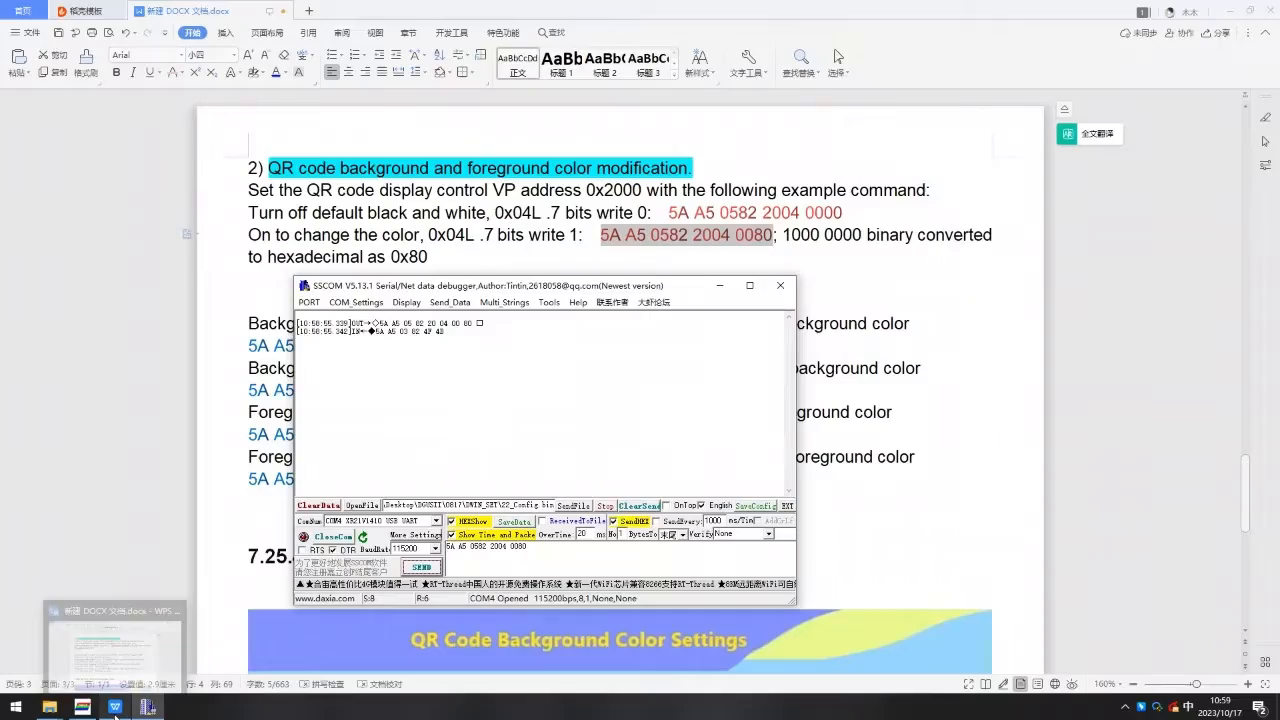
left_click(116, 711)
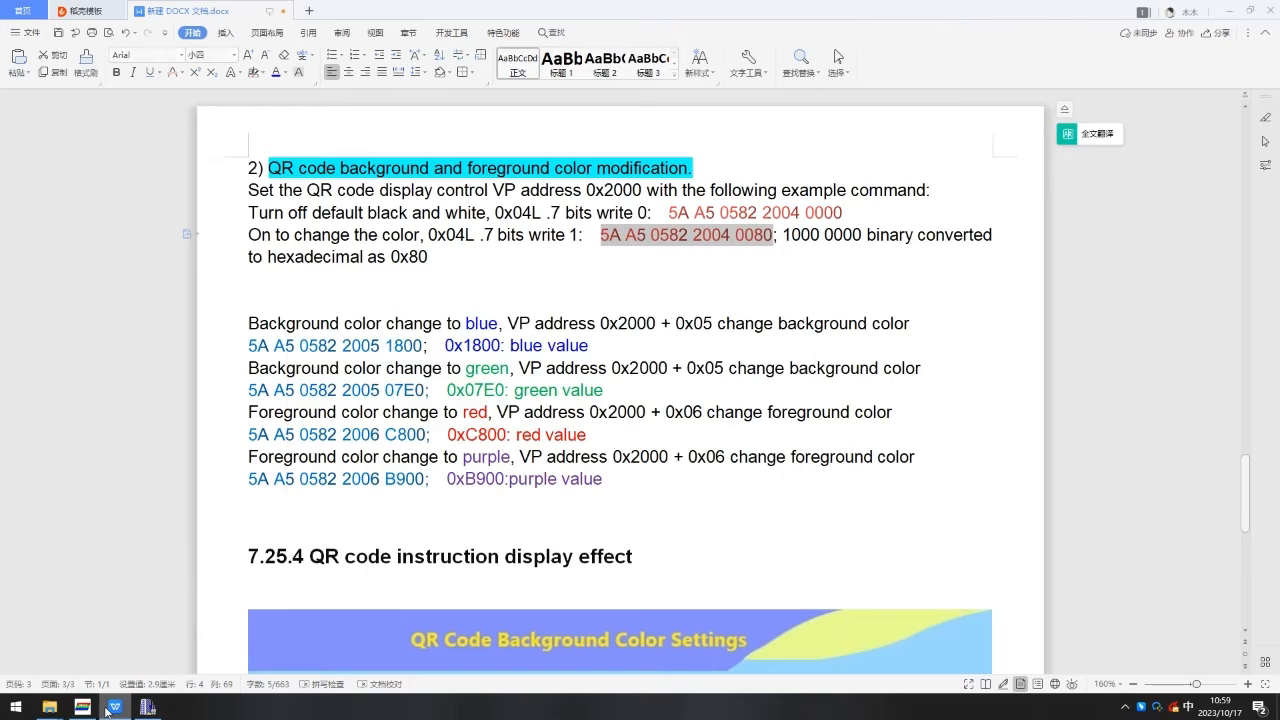
left_click_drag(250, 323, 916, 322)
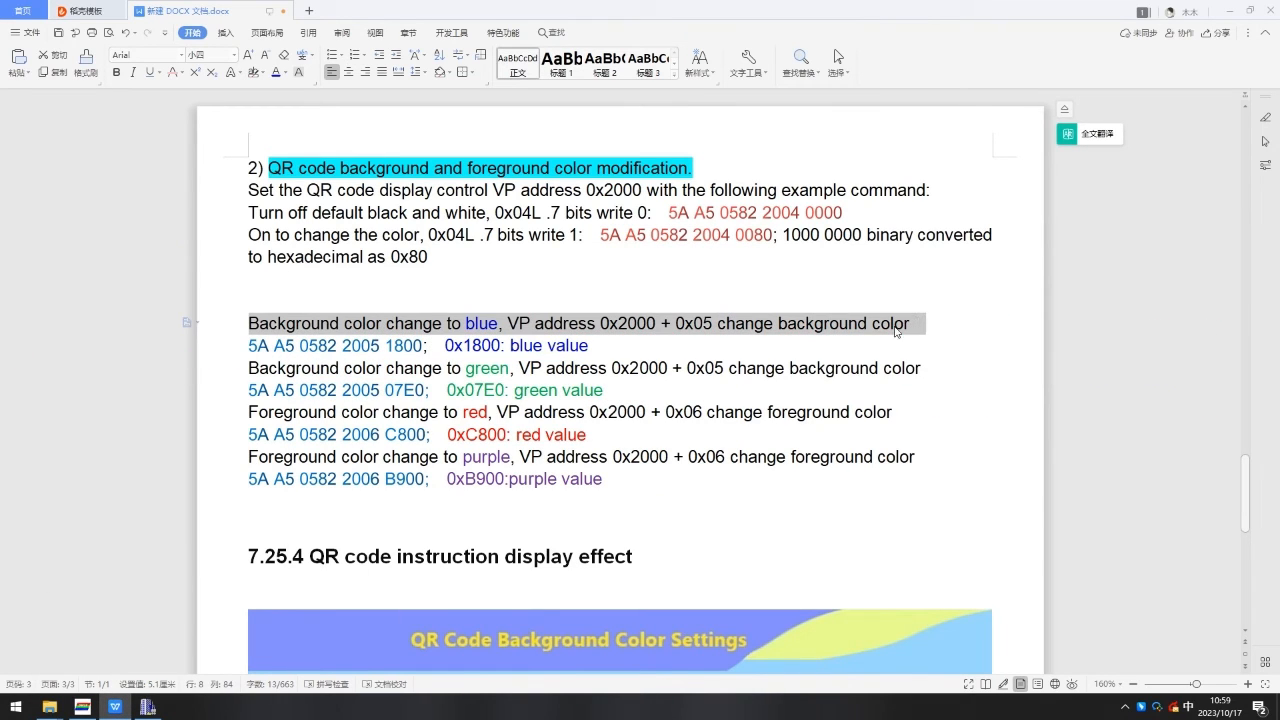
left_click_drag(249, 345, 505, 345)
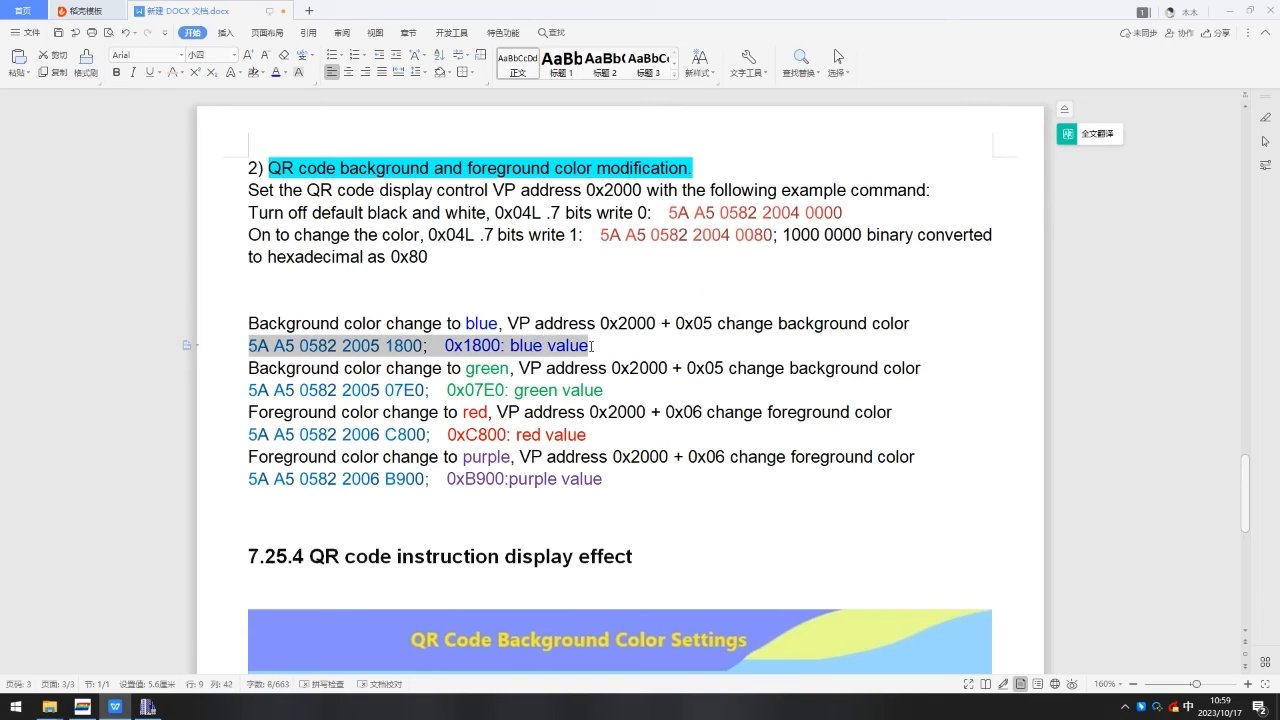
left_click(287, 345)
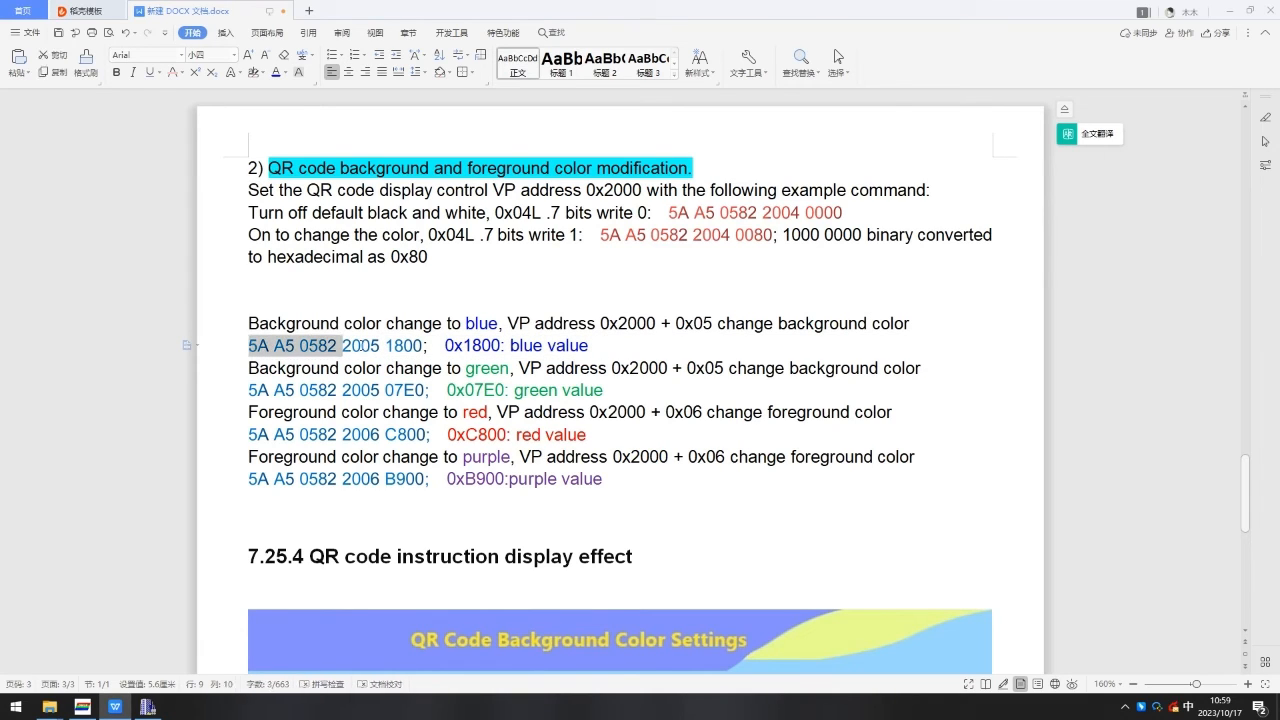
right_click(394, 344)
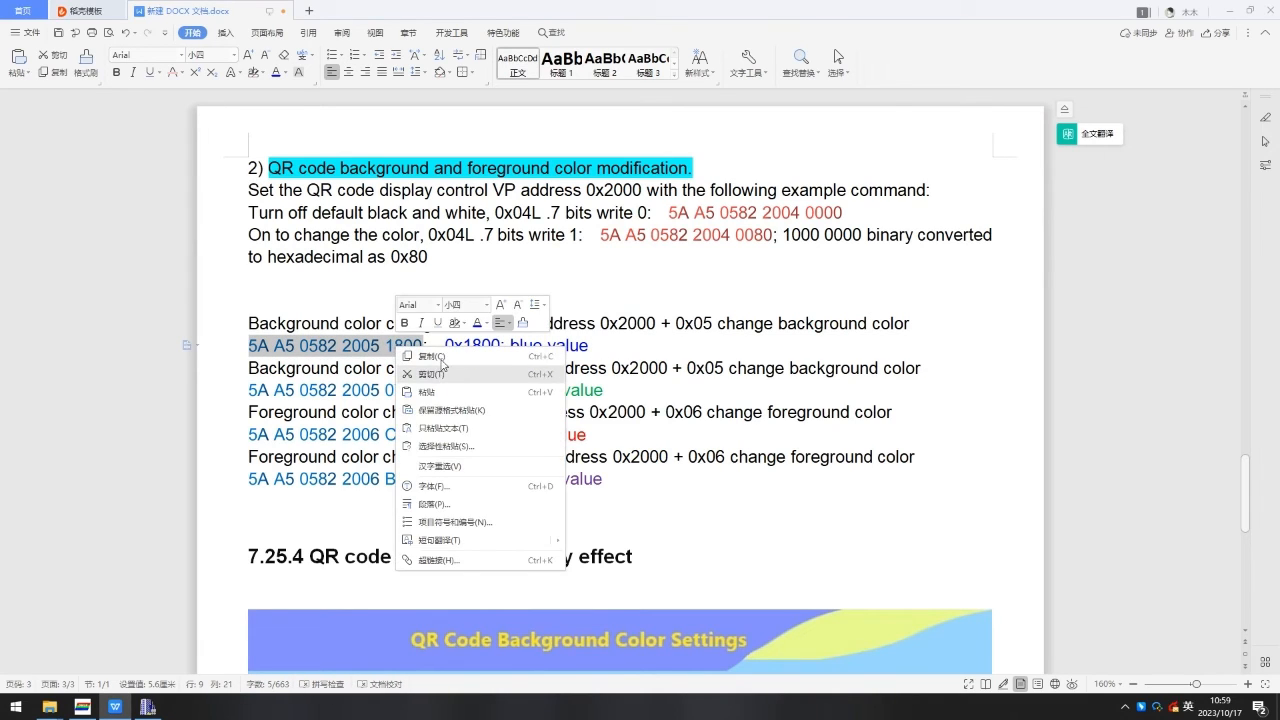
left_click(441, 358)
Paste the blue background command into the serial debugger and send it.
left_click(148, 706)
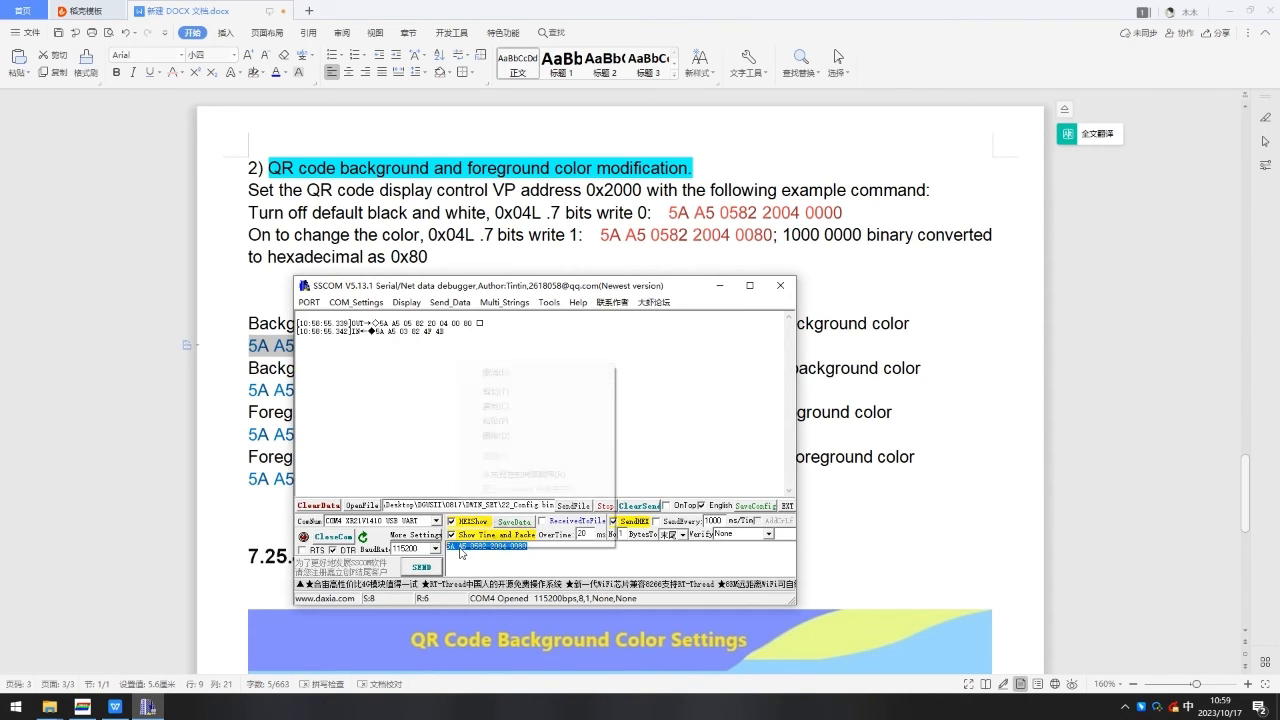
left_click(527, 421)
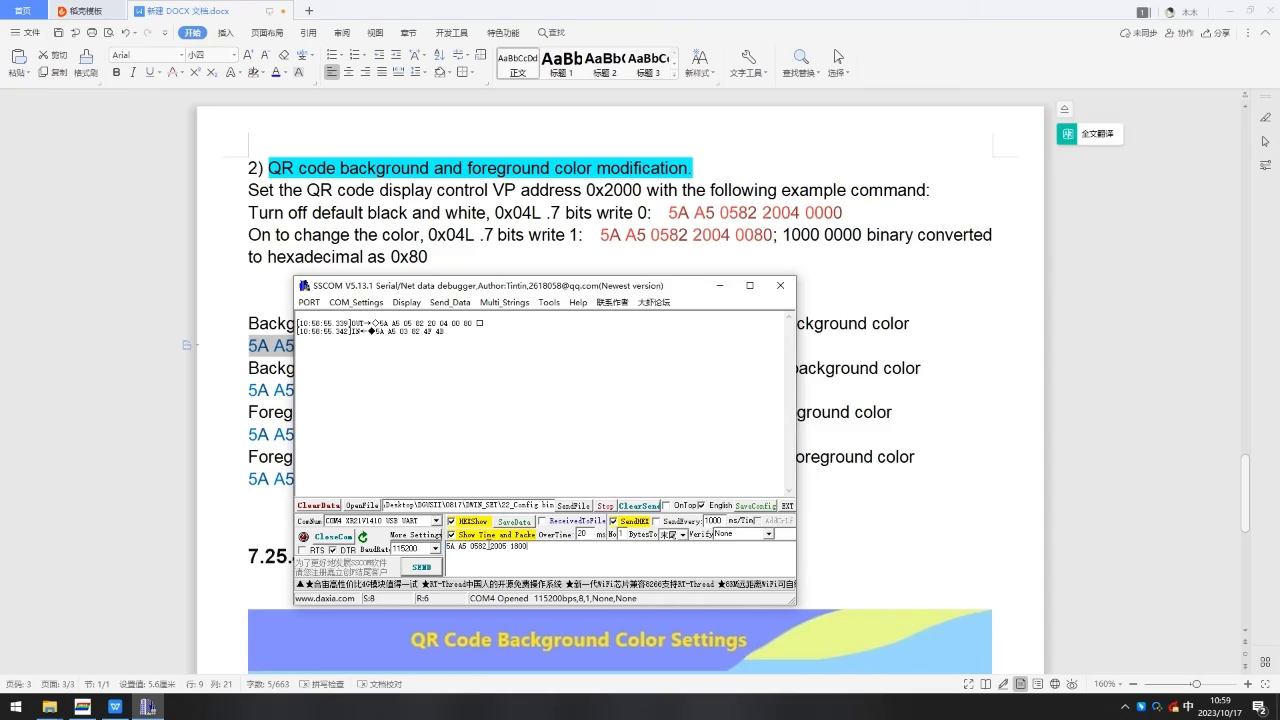
left_click(422, 568)
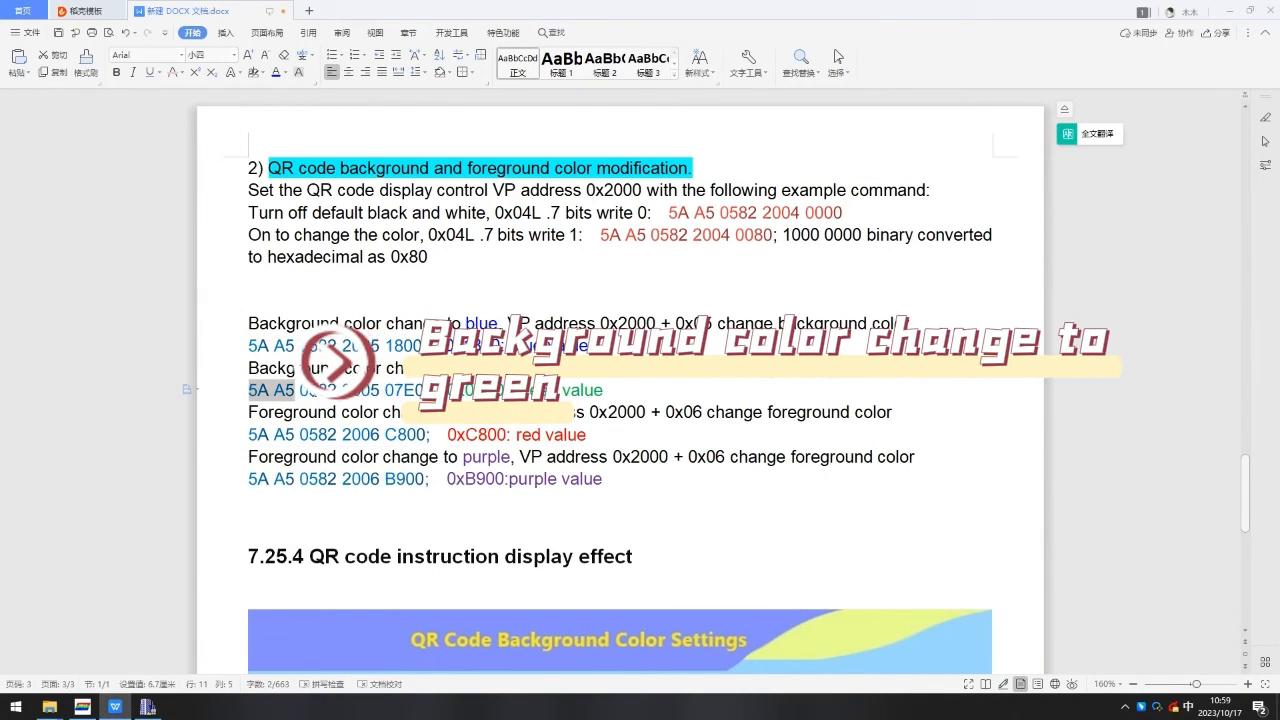
left_click_drag(296, 390, 425, 390)
right_click(416, 391)
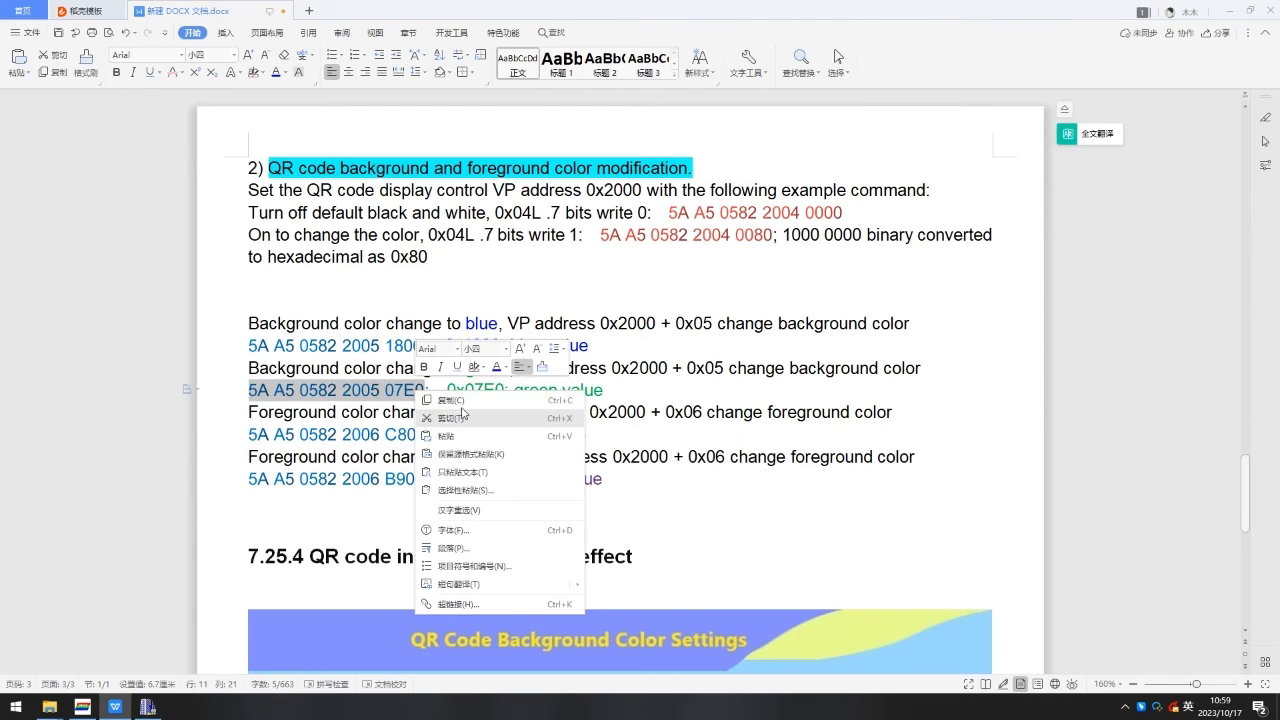
left_click(452, 400)
Paste the green background command into the serial debugger and send it to the display.
left_click(148, 706)
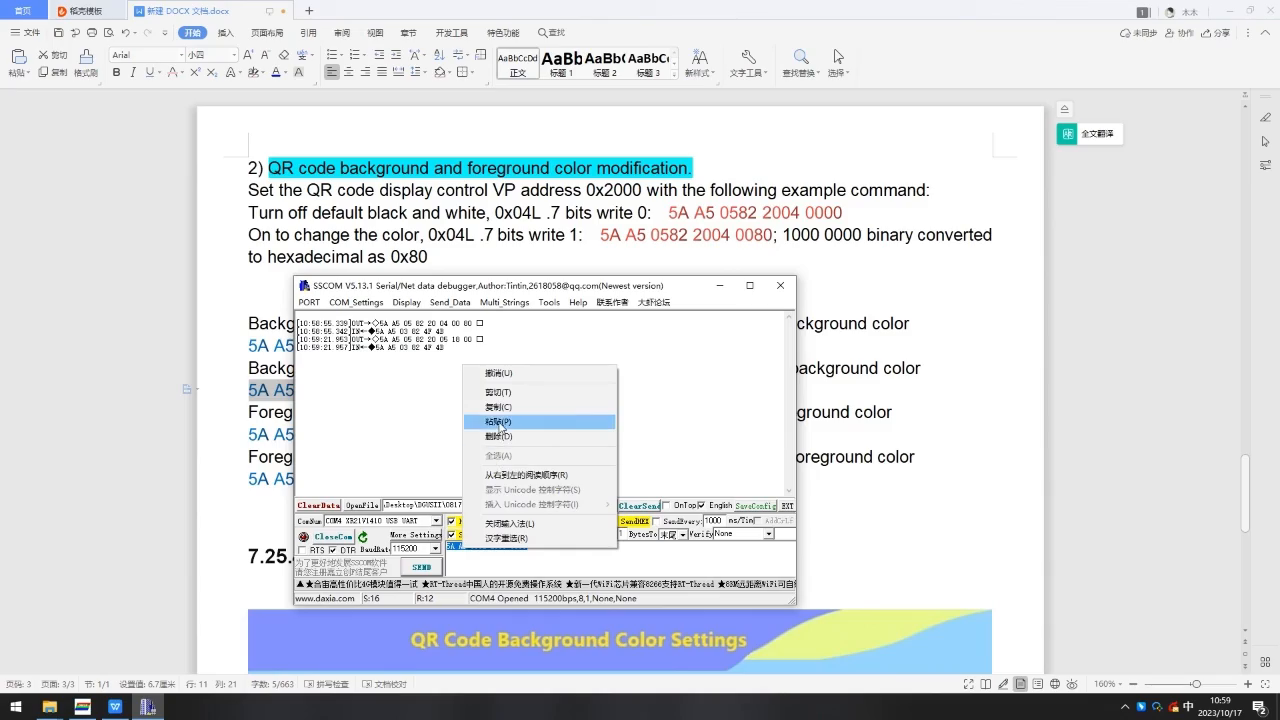
left_click(500, 423)
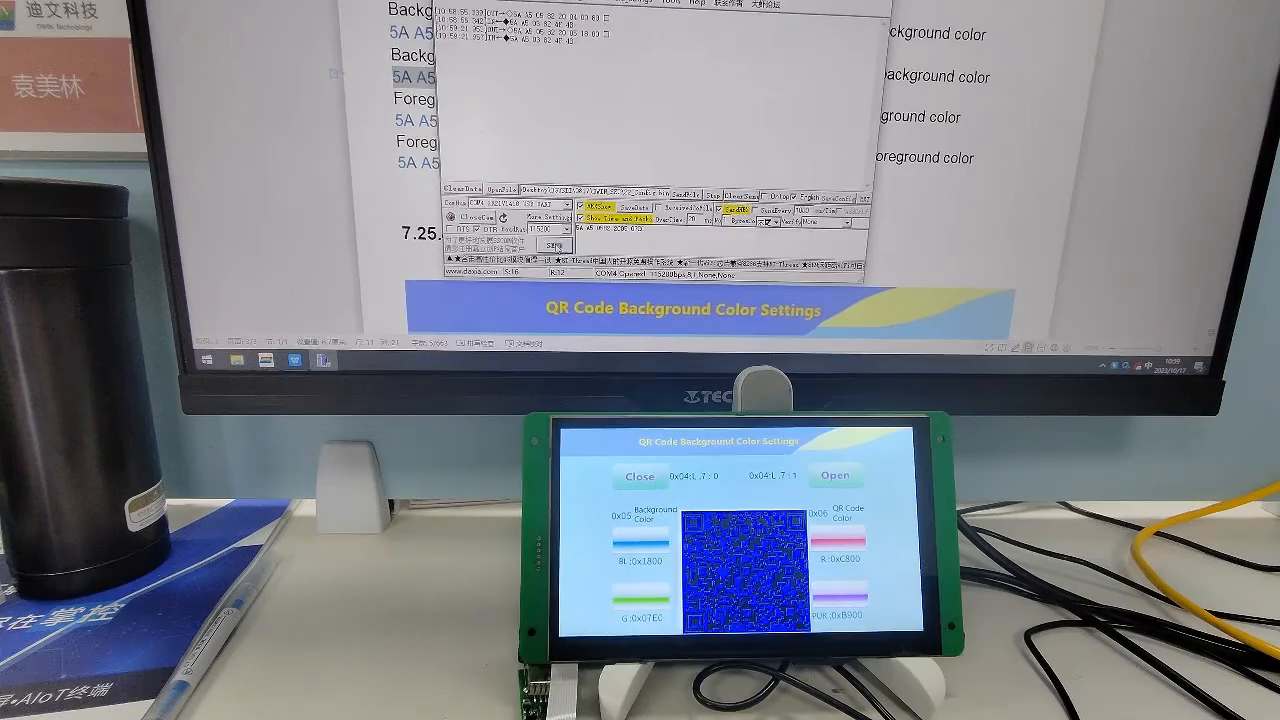
left_click(424, 567)
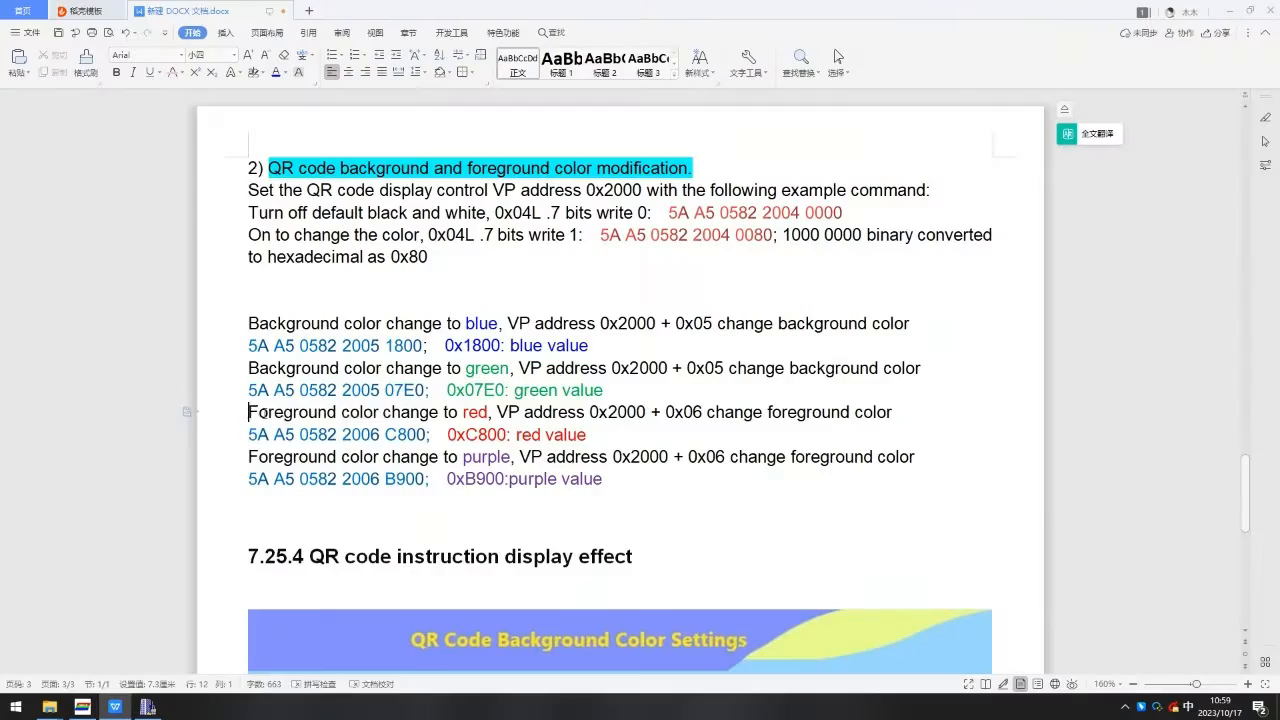
Copy the red foreground command 5A A5 0582 2006 C800 from the manual.
left_click_drag(248, 412, 544, 412)
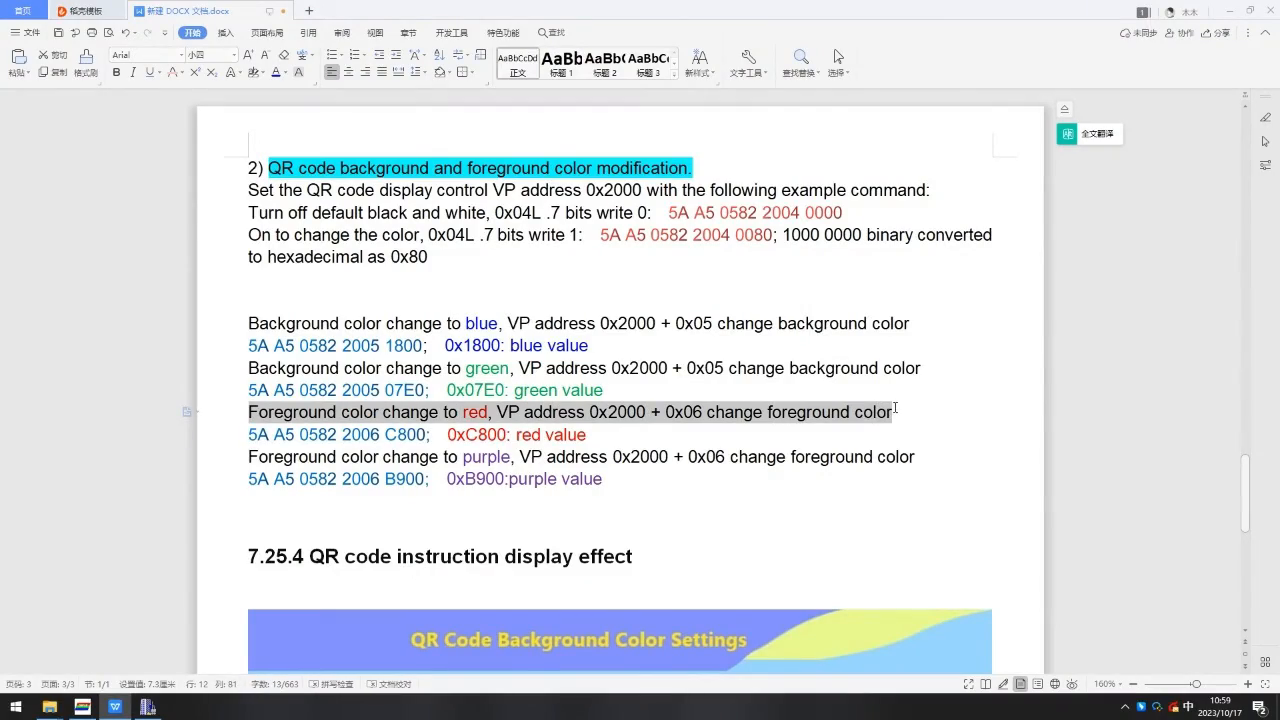
left_click_drag(248, 434, 437, 434)
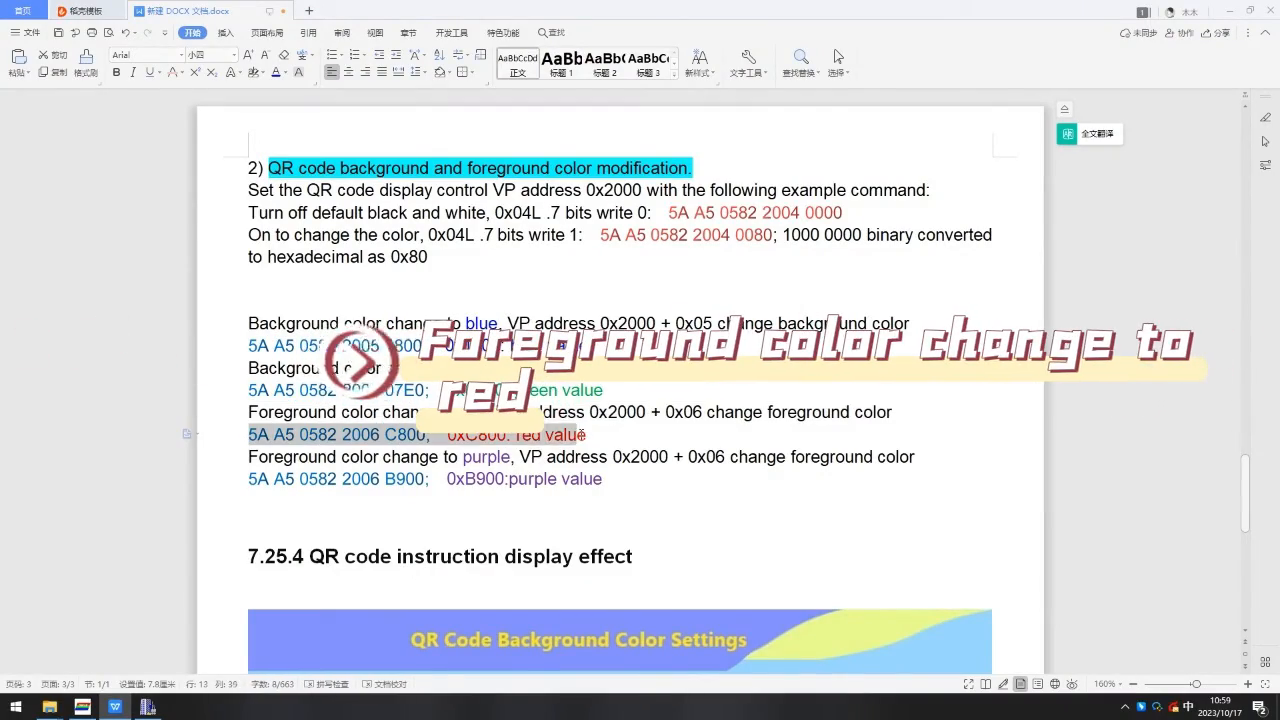
left_click(251, 435)
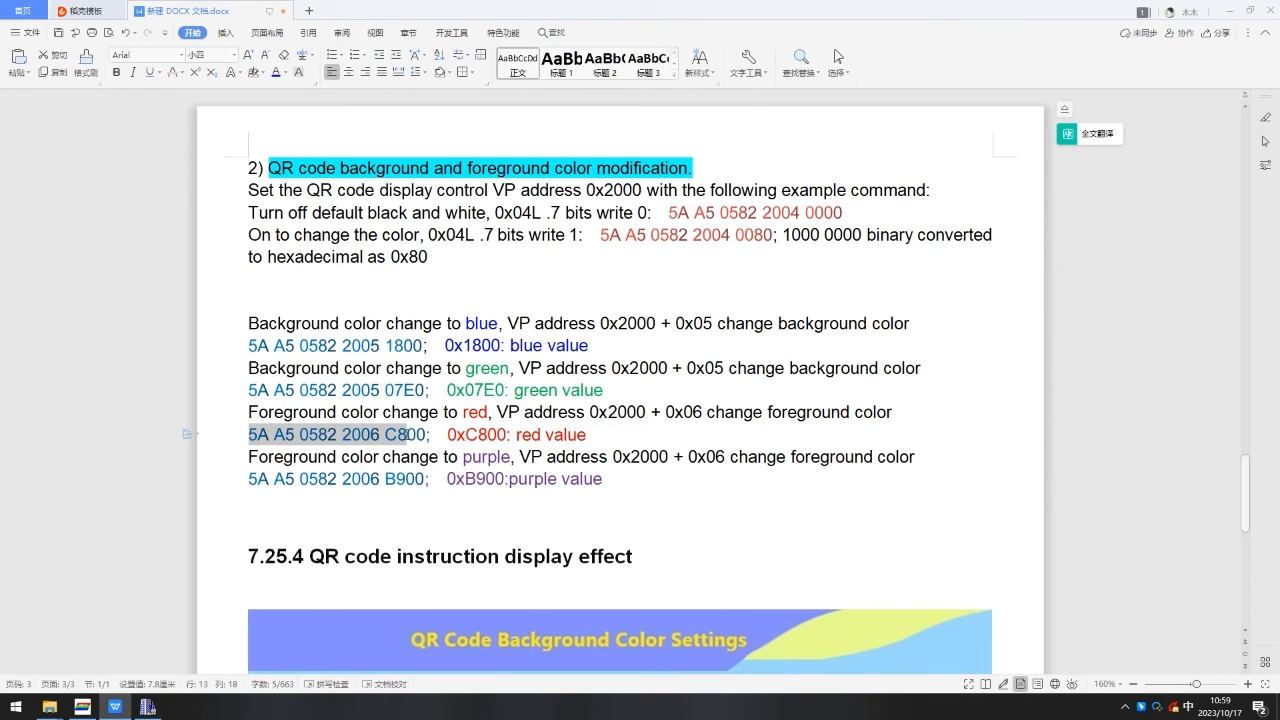
left_click_drag(418, 434, 428, 435)
right_click(441, 440)
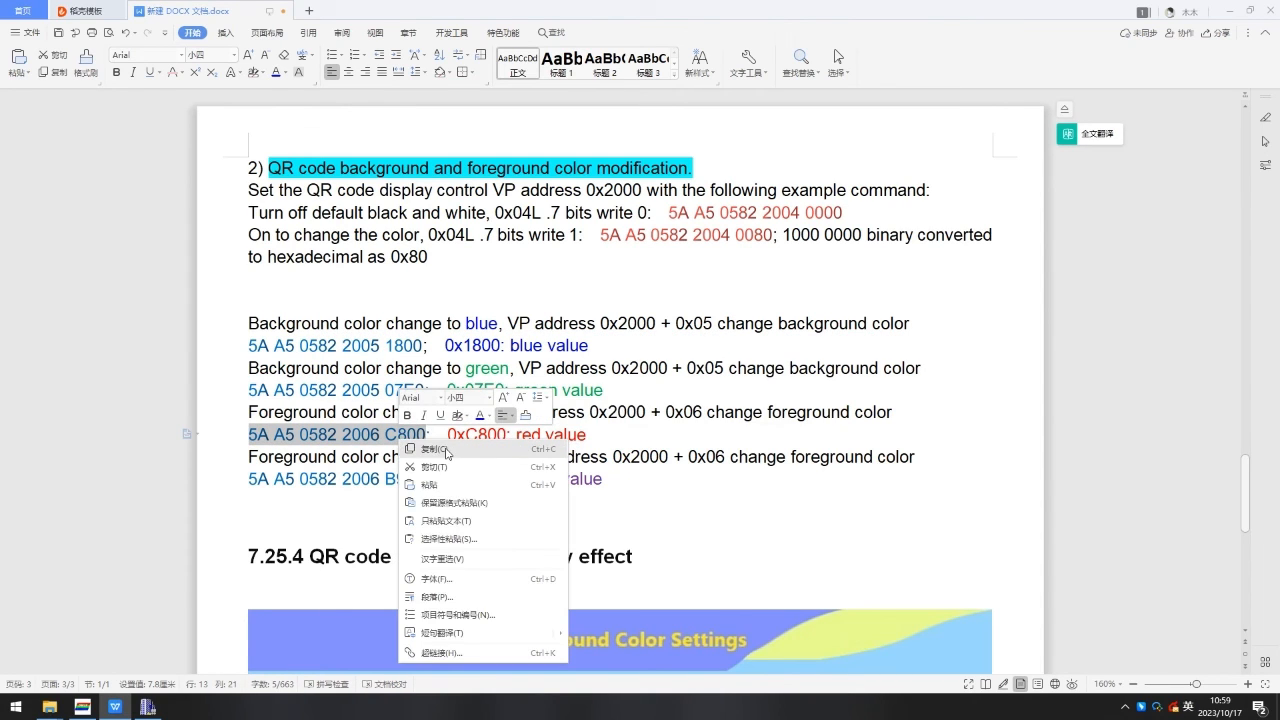
left_click(446, 455)
Replace the debugger's send text with the red foreground command and send it.
left_click(148, 706)
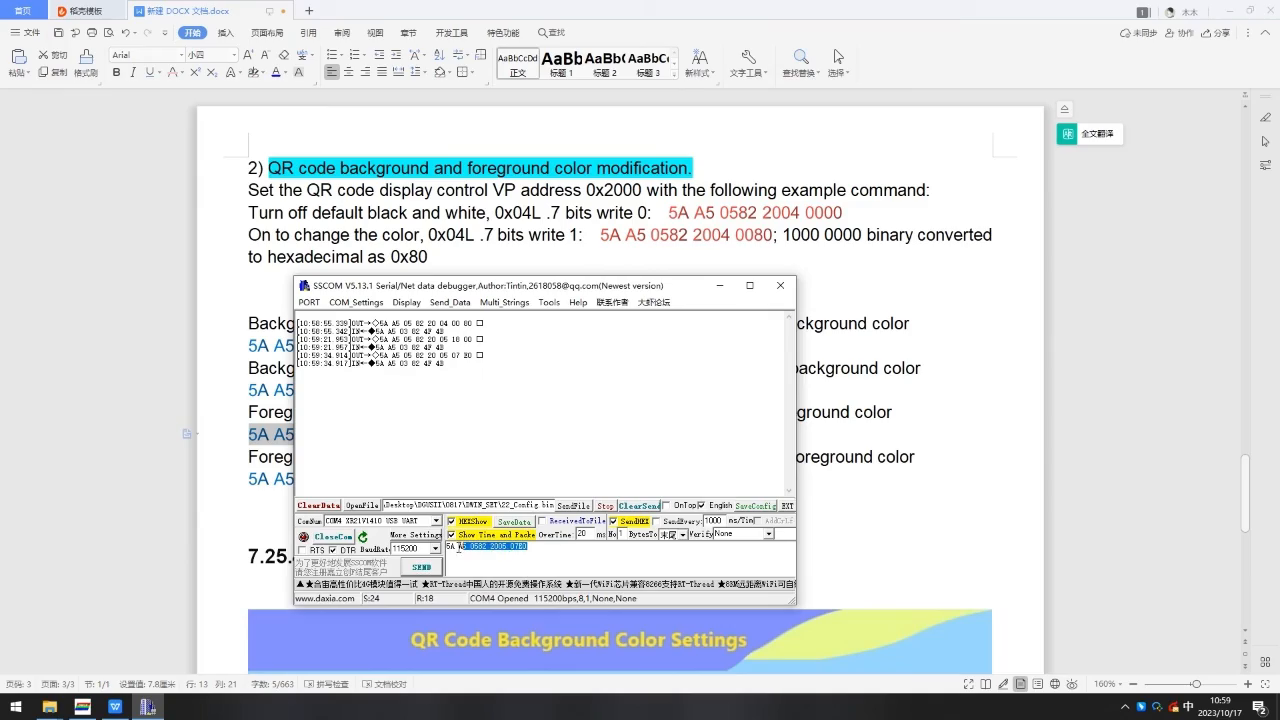
right_click(470, 548)
left_click(512, 424)
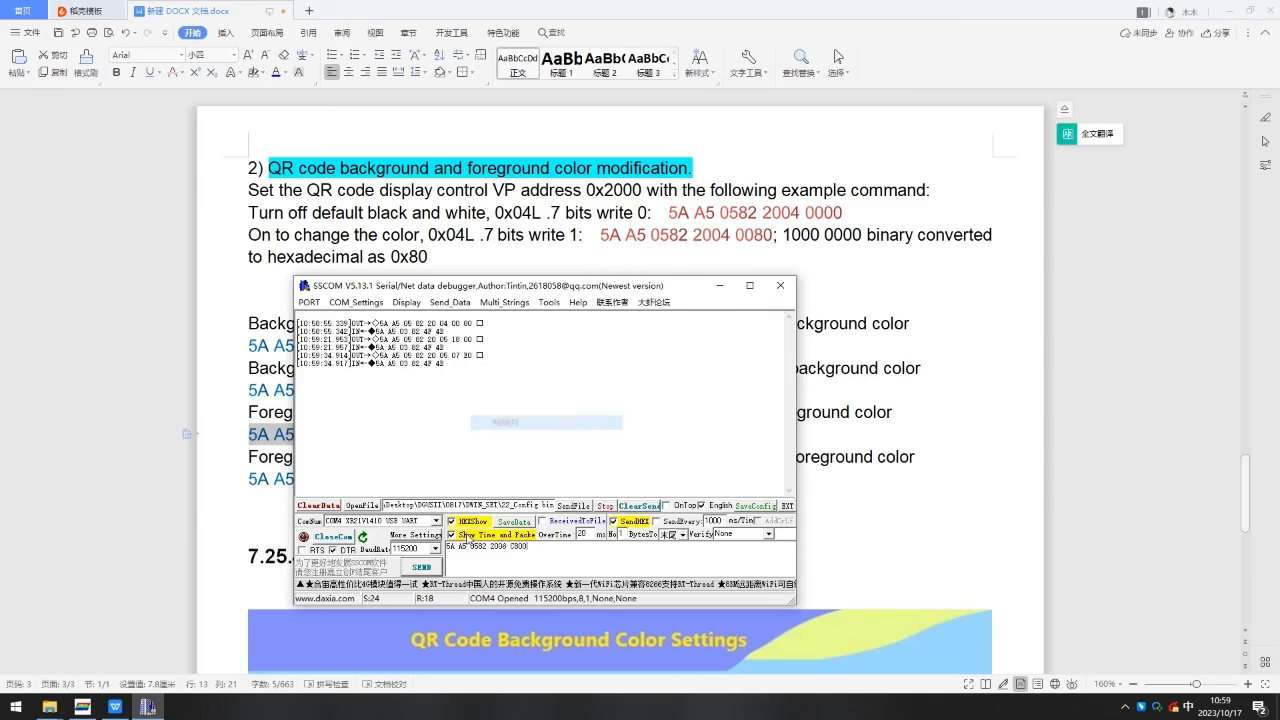
left_click(426, 571)
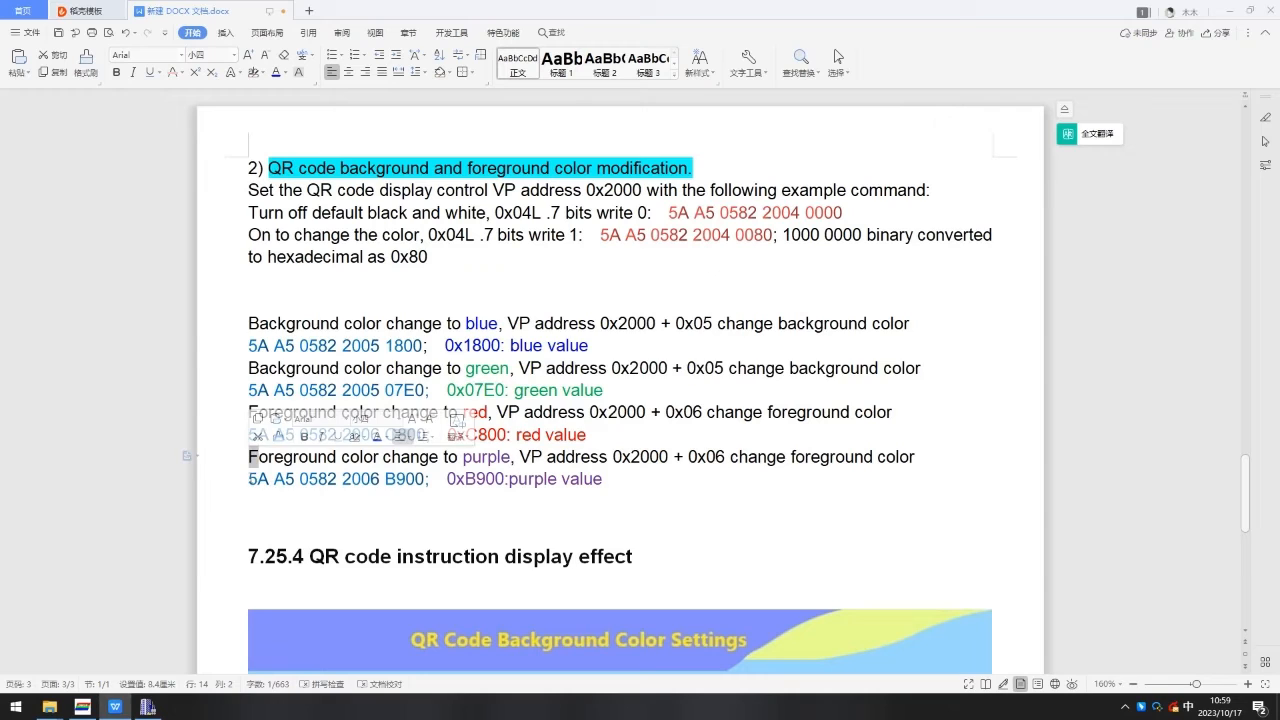
Copy the purple foreground command 5A A5 0582 2006 B900 from the manual.
left_click_drag(249, 479, 425, 479)
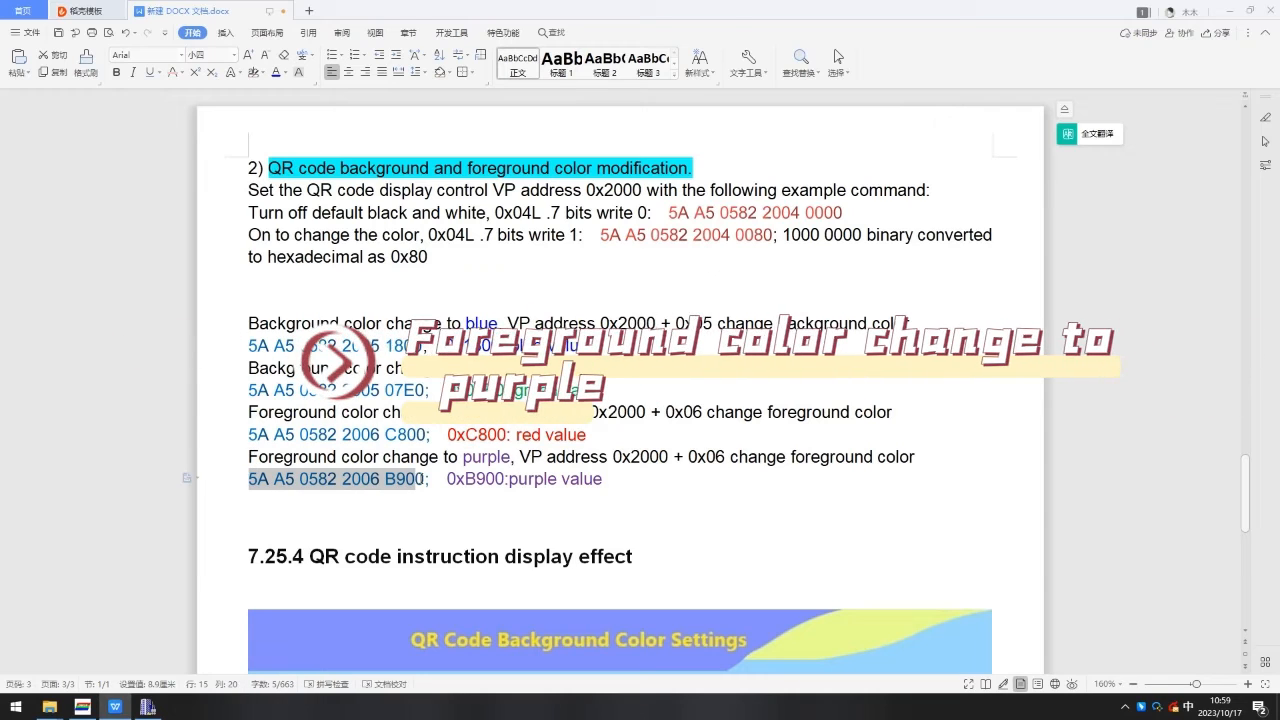
right_click(400, 483)
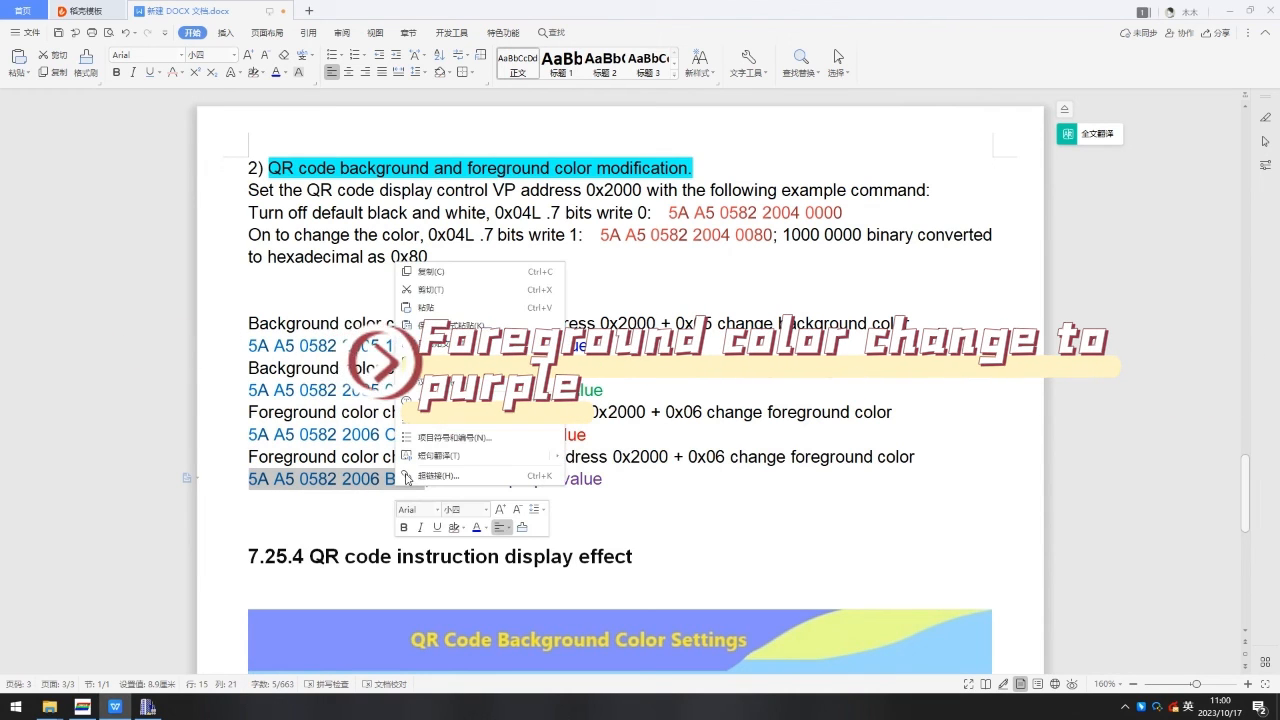
left_click(436, 274)
Paste the purple foreground command into the serial debugger and send it.
left_click(148, 706)
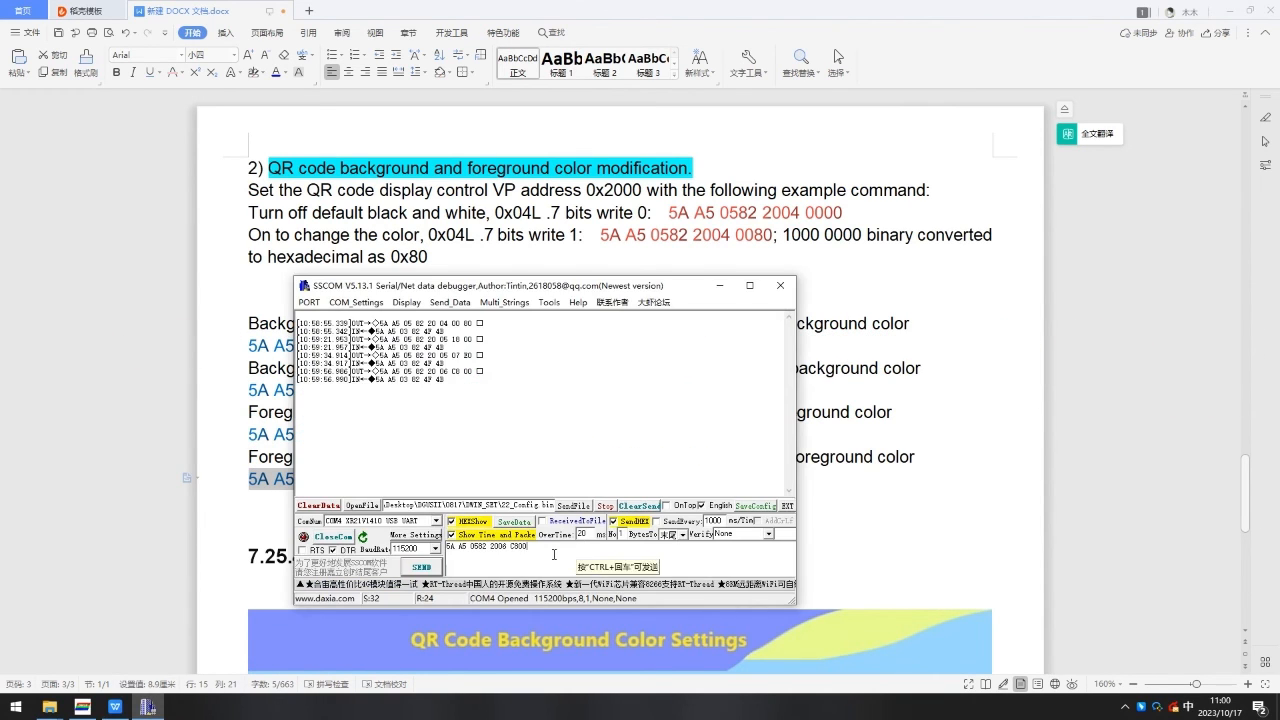
right_click(496, 546)
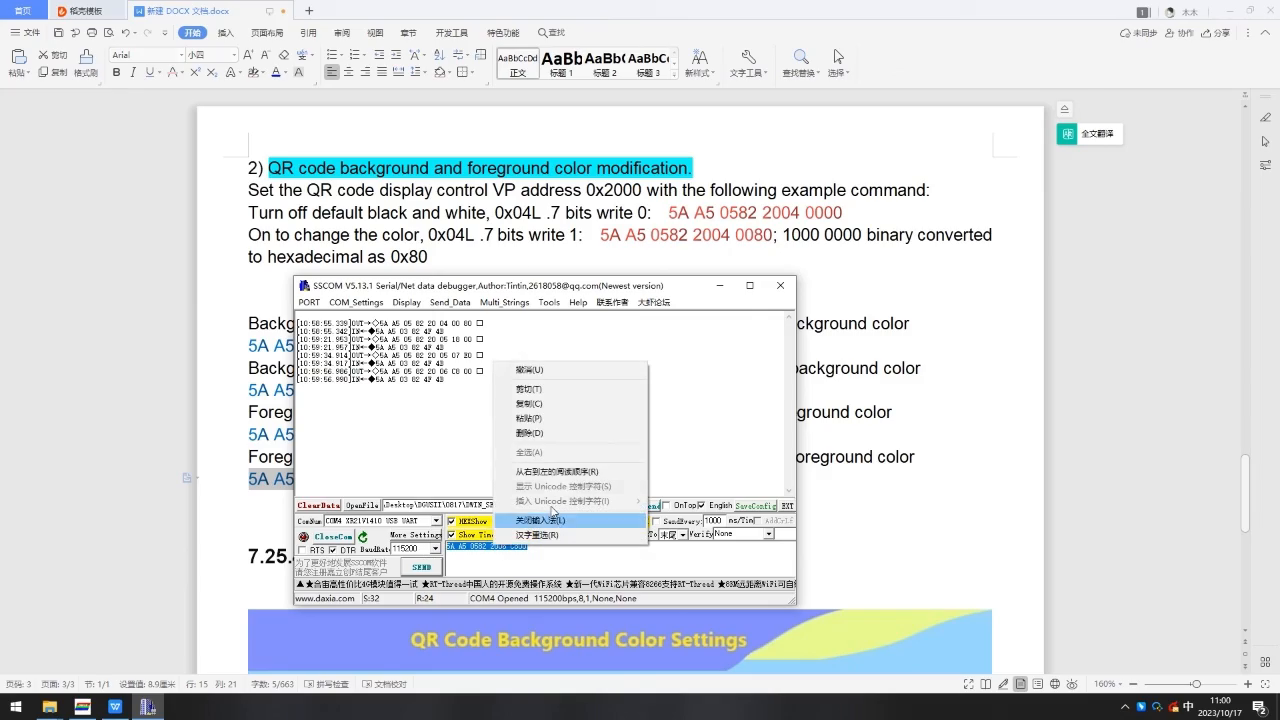
left_click(570, 418)
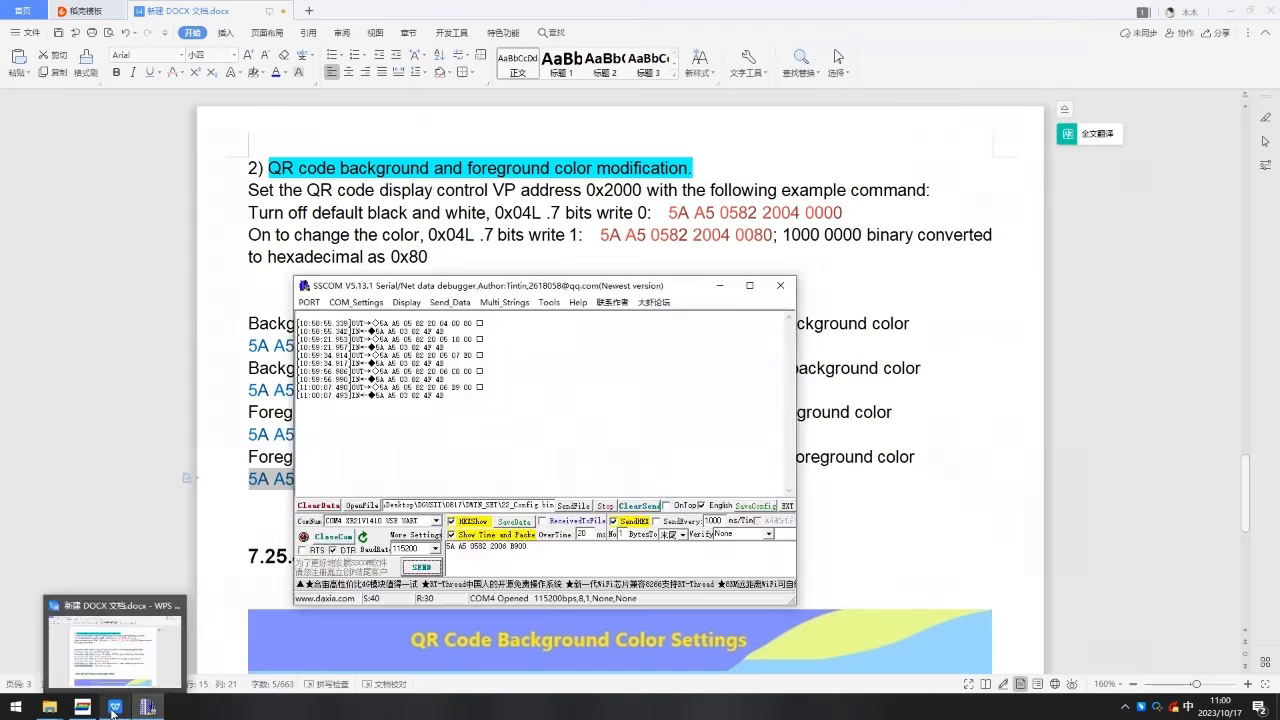
left_click(148, 706)
left_click_drag(668, 212, 842, 212)
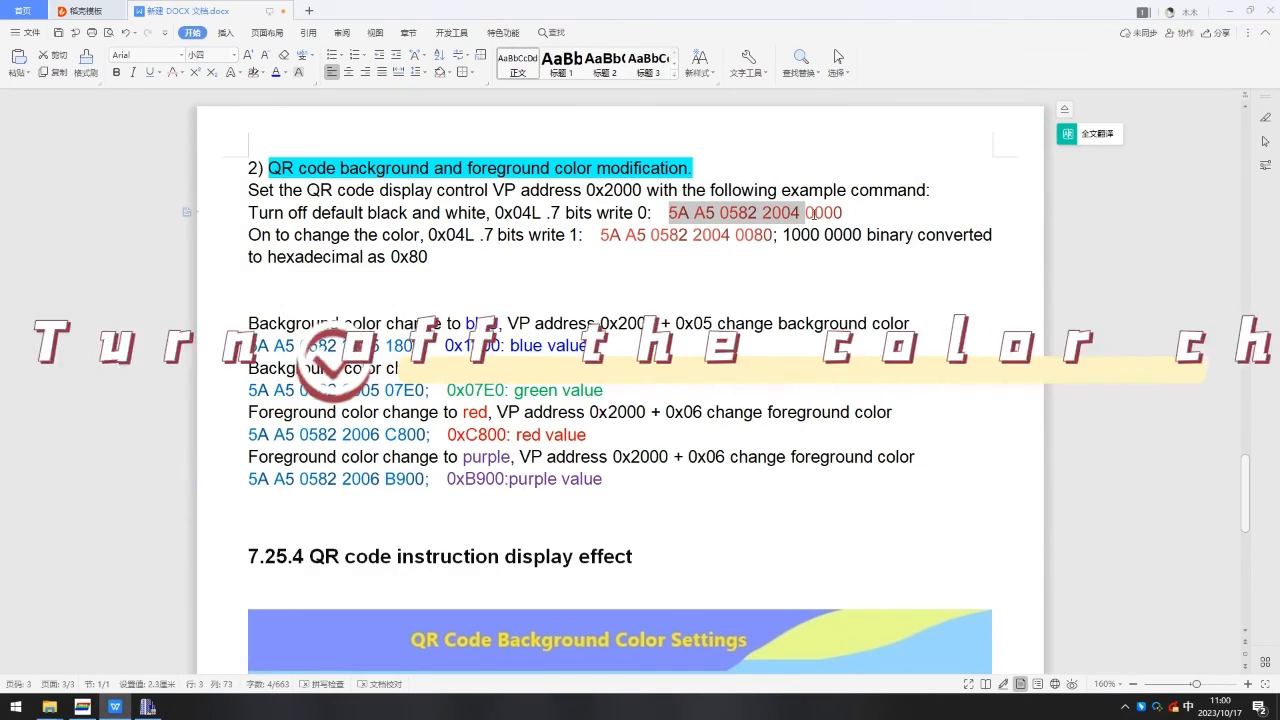
right_click(830, 214)
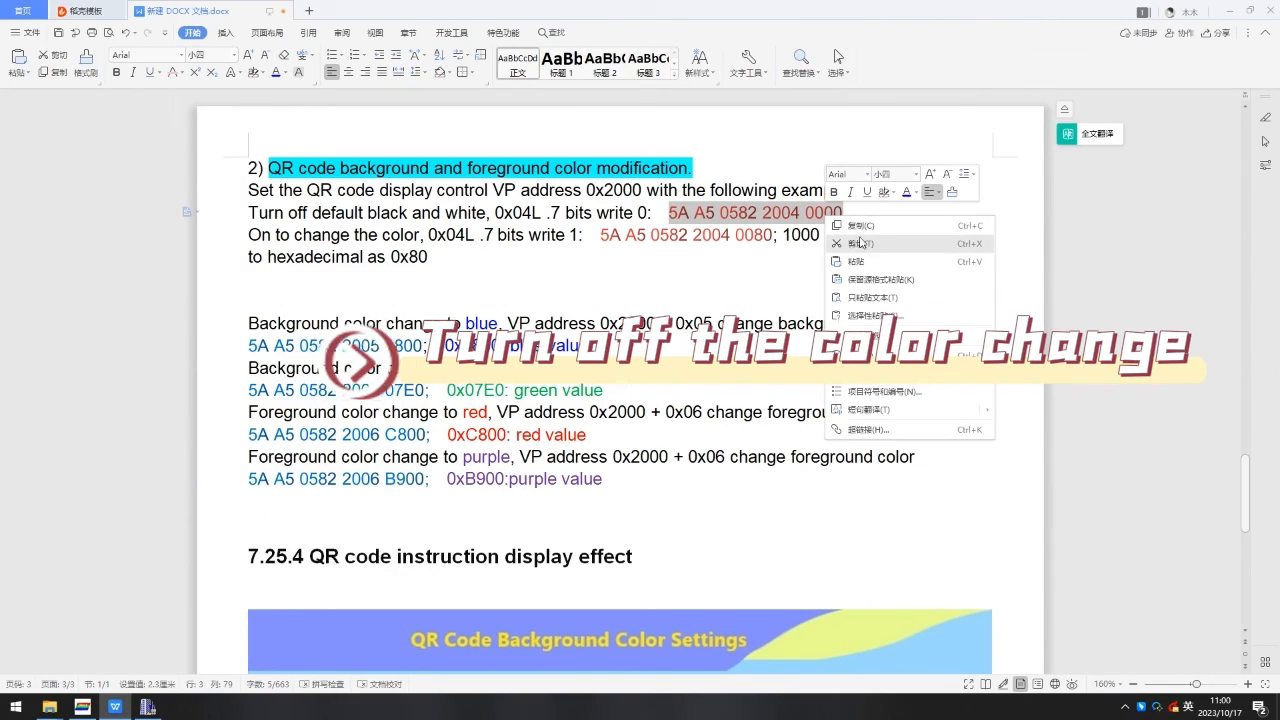
left_click(856, 225)
Paste the colour turn-off command into the serial debugger's send field.
left_click(148, 706)
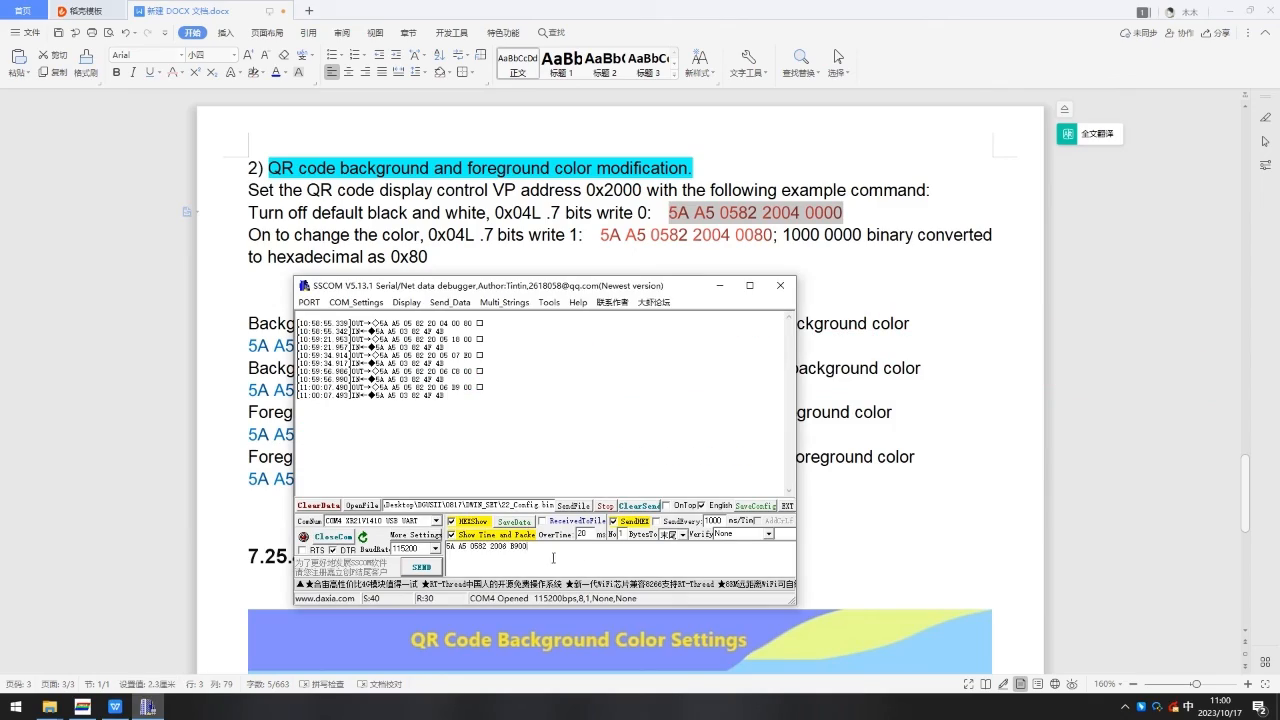
right_click(472, 550)
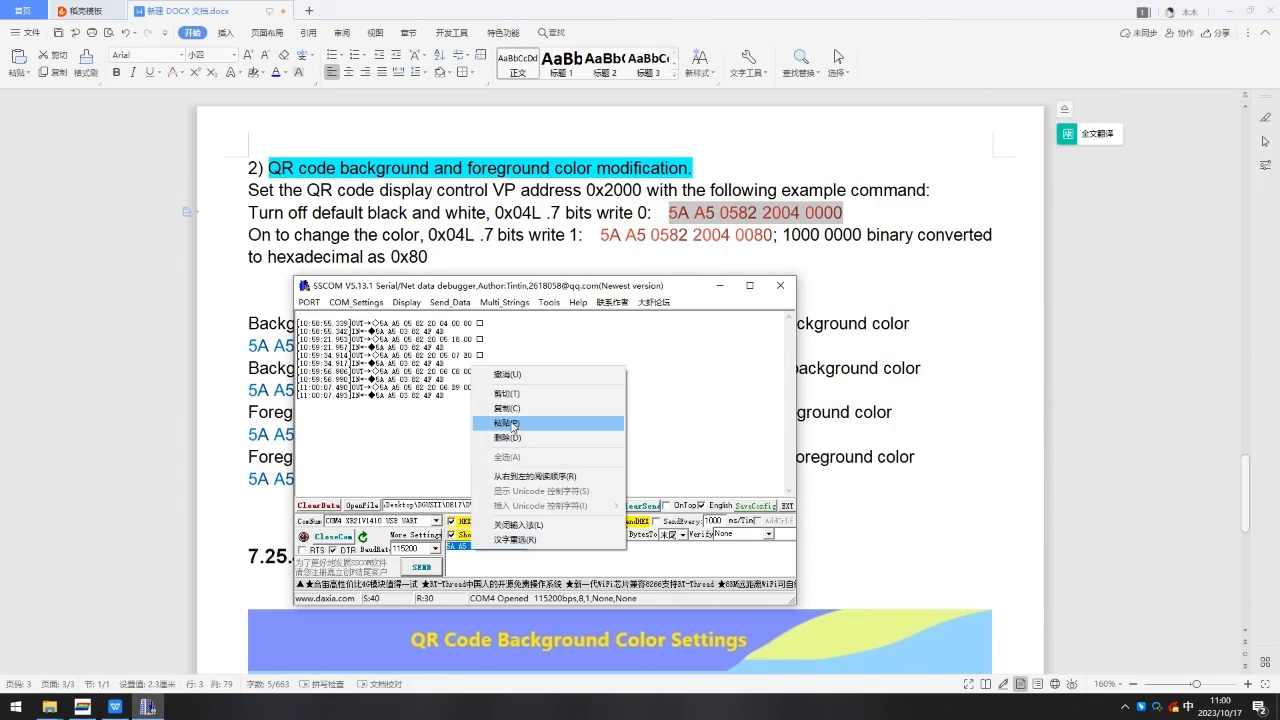
left_click(513, 424)
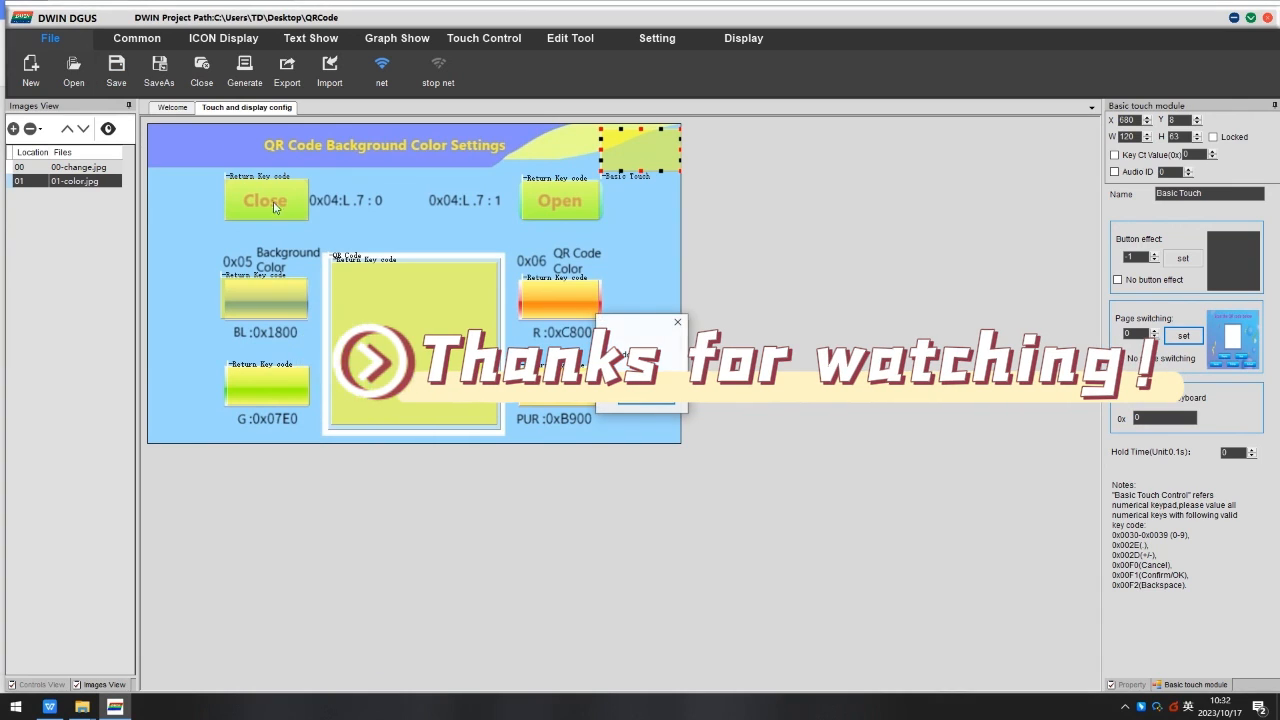
Close the open dialog in the DGUS QR code project window.
left_click(657, 402)
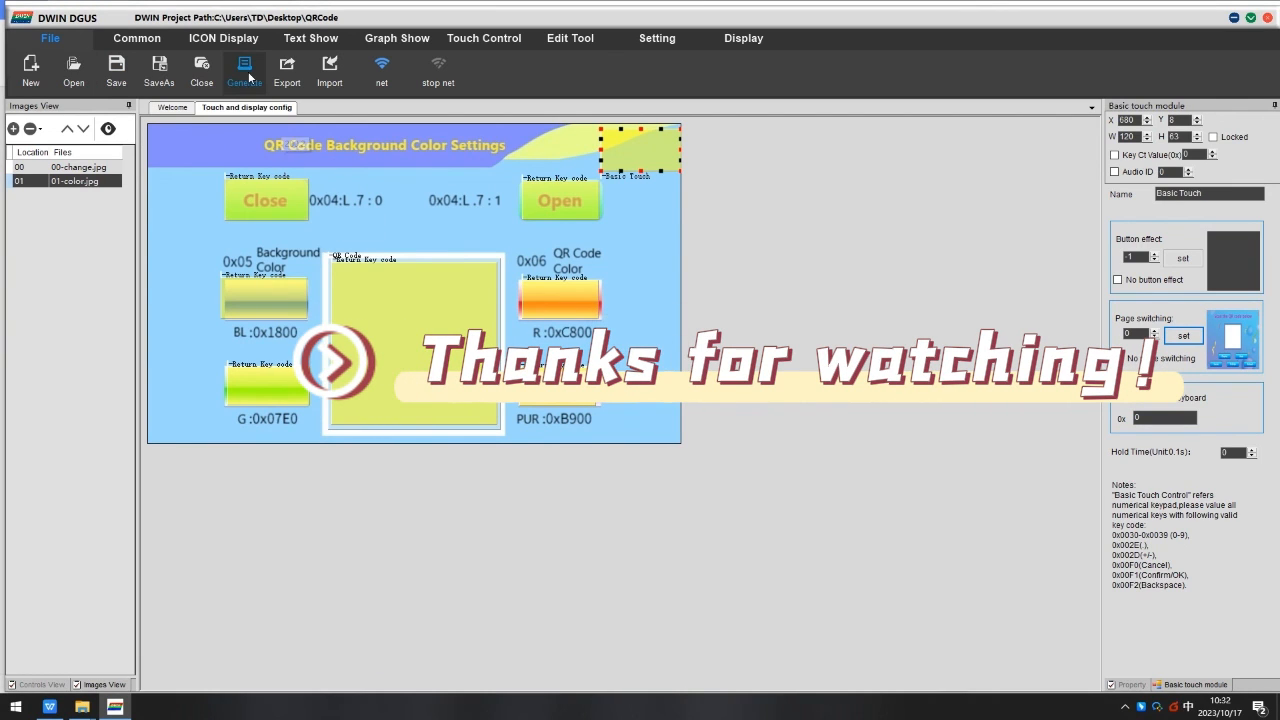